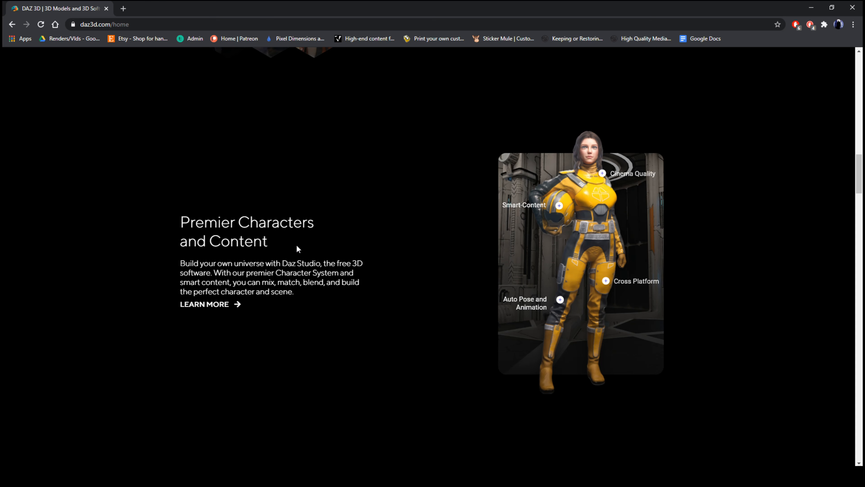
- Switch to DAZ Studio, show the viewport as Single View, and restore the Side by Side layout
click(811, 7)
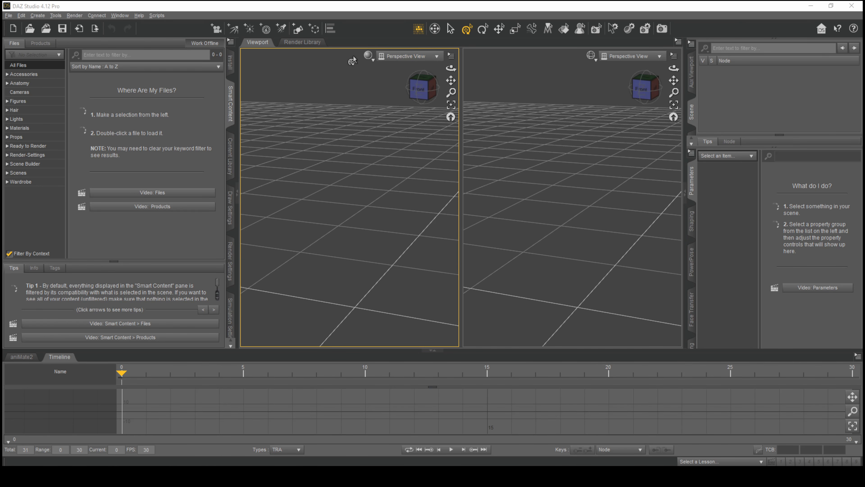
click(678, 42)
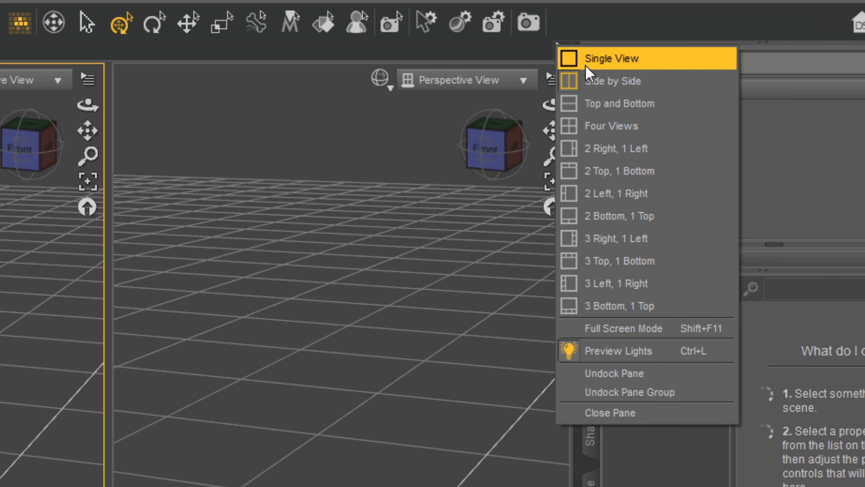
click(678, 42)
click(677, 42)
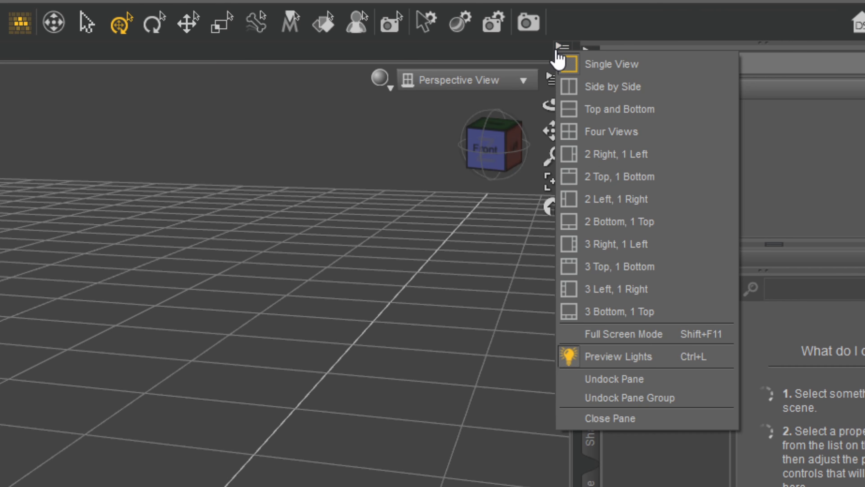
click(575, 97)
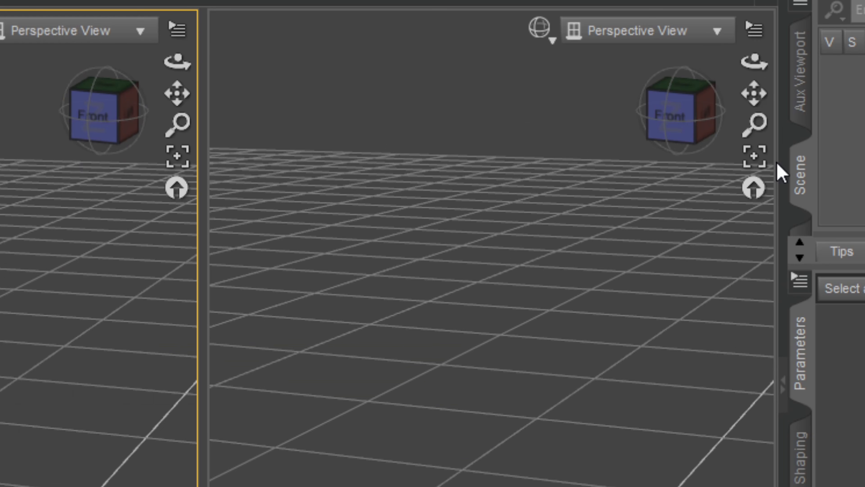
- Orbit the perspective camera slightly in the wireframe viewport
drag(755, 61, 756, 122)
mouse_move(755, 62)
mouse_down()
mouse_move(778, 72)
mouse_move(745, 70)
mouse_move(754, 67)
mouse_up()
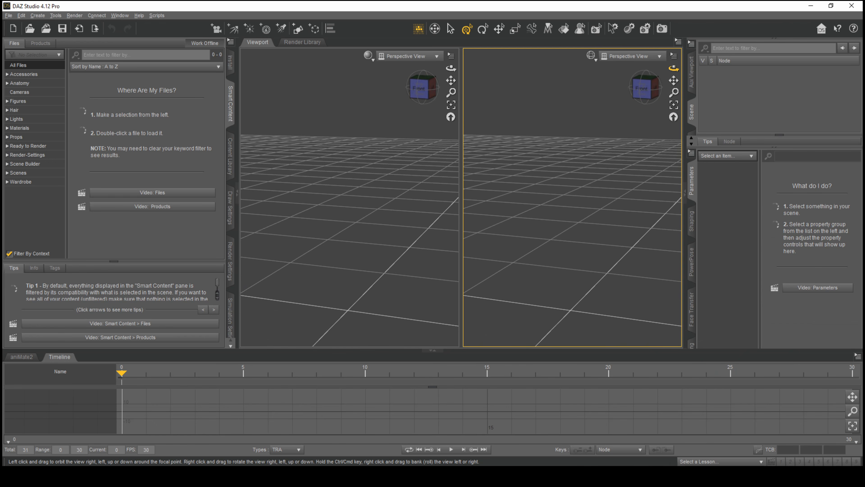
drag(674, 68, 674, 71)
- Review the available draw styles for both side-by-side viewports without changing them
click(368, 56)
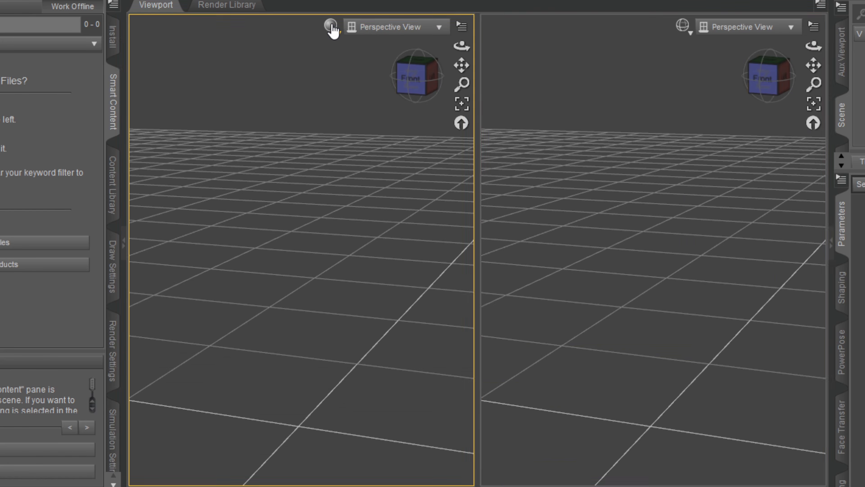
click(331, 26)
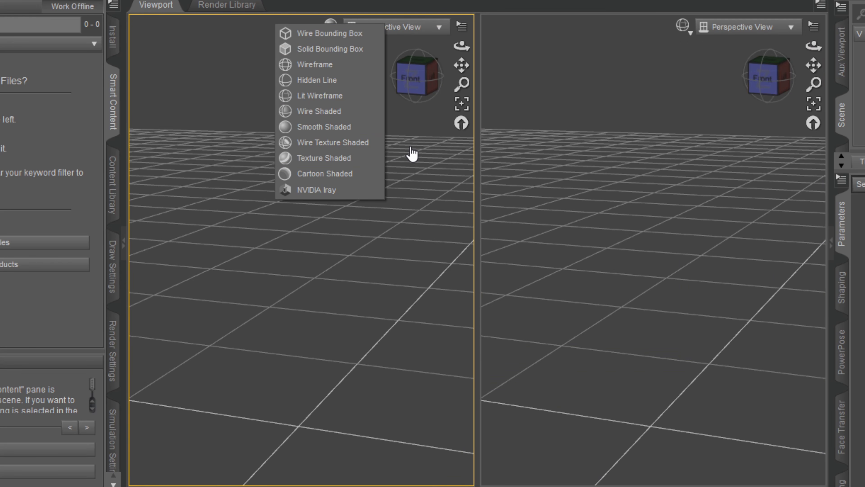
click(406, 160)
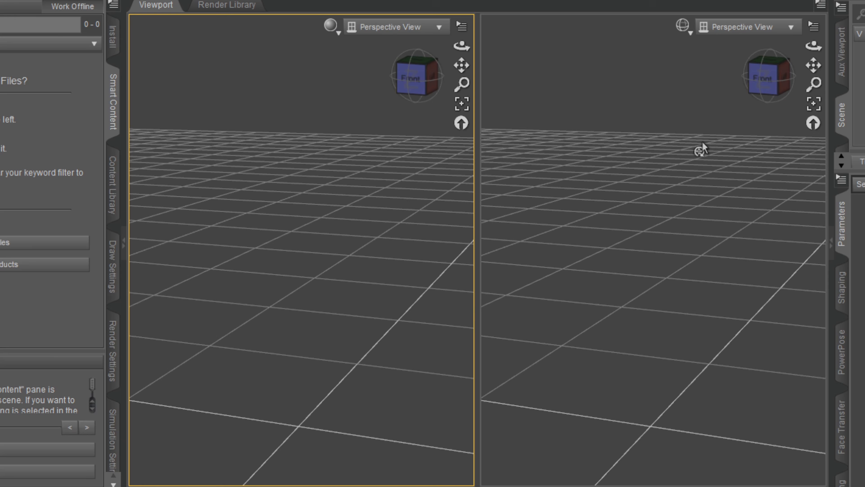
click(691, 33)
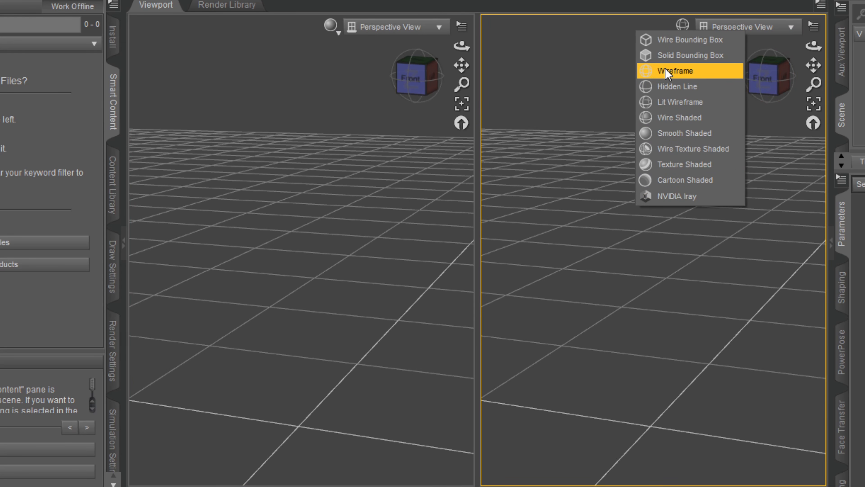
click(780, 173)
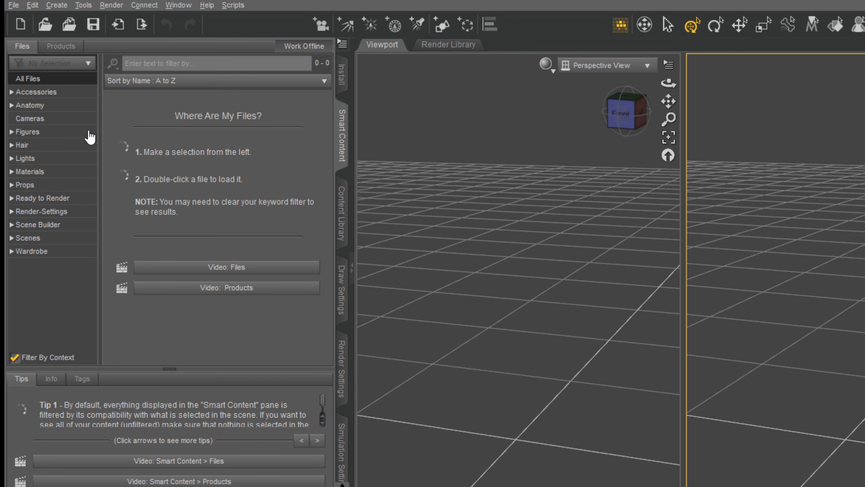
- Browse the Figures category in Smart Content and load Genesis 8 Basic Female into the empty scene
click(20, 101)
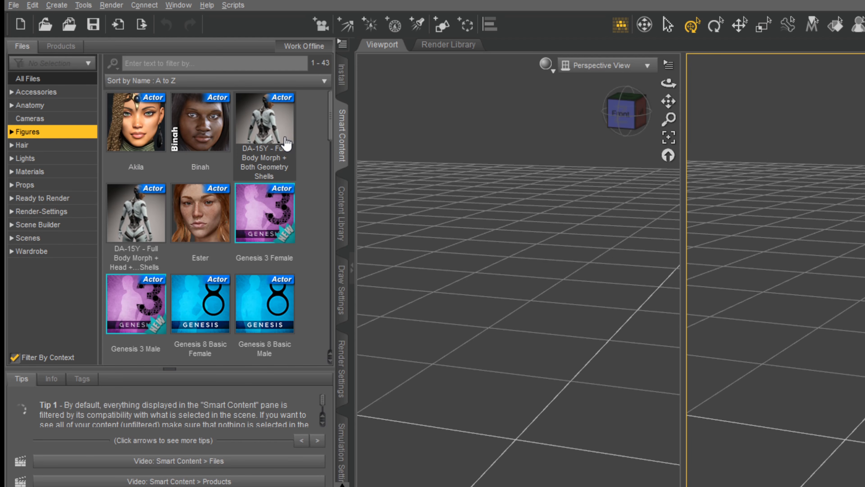
scroll(277, 154, down, 12)
scroll(264, 199, up, 12)
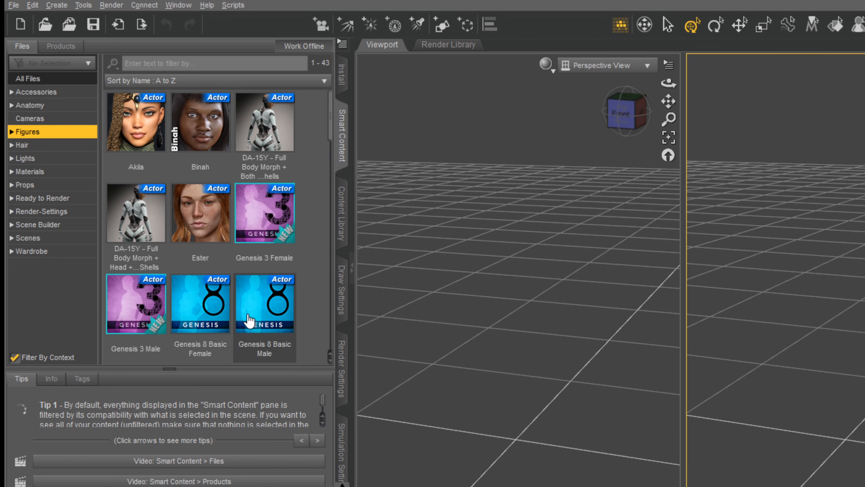
double_click(209, 304)
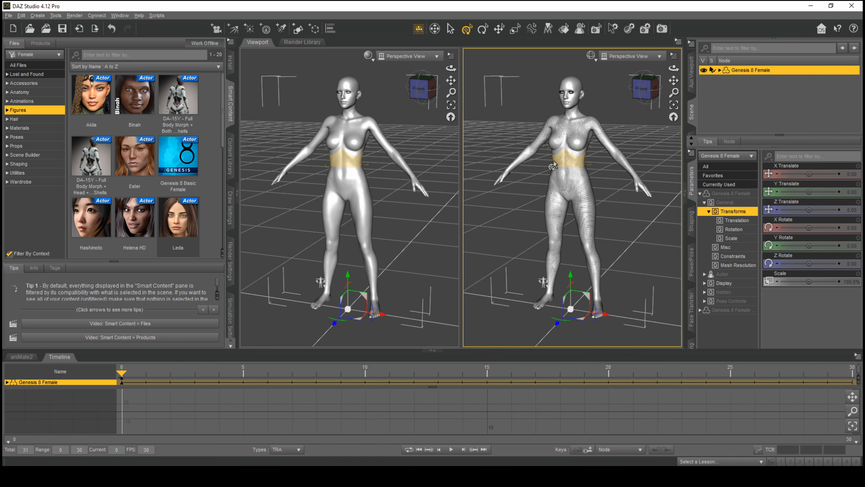
mouse_move(674, 67)
mouse_down()
mouse_move(691, 69)
mouse_move(673, 68)
mouse_up()
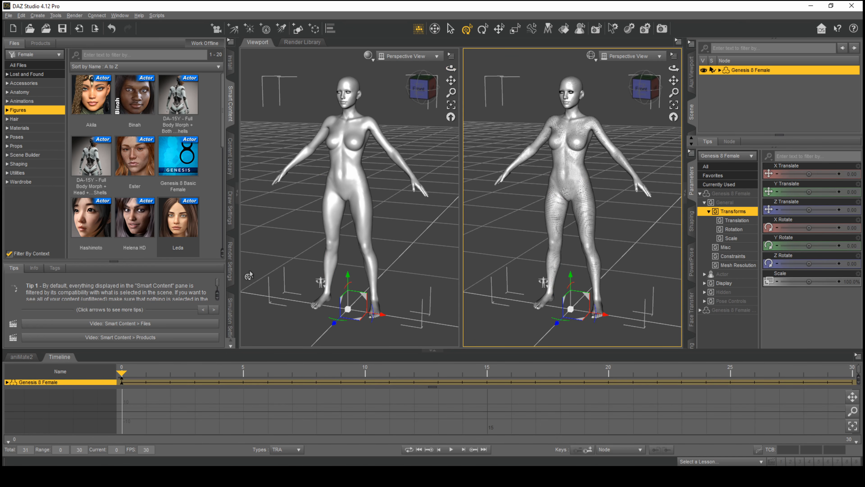
- Collapse and reopen the animation area, and look at aniMate2 before returning to the Timeline
click(432, 351)
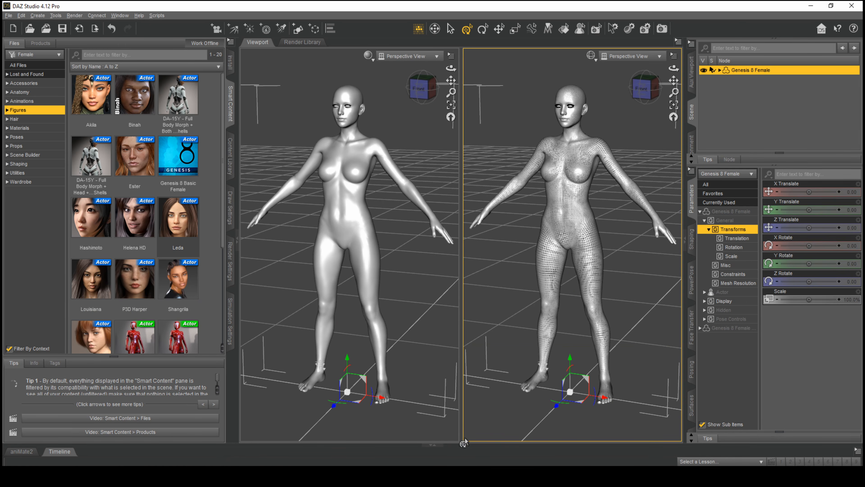
click(431, 446)
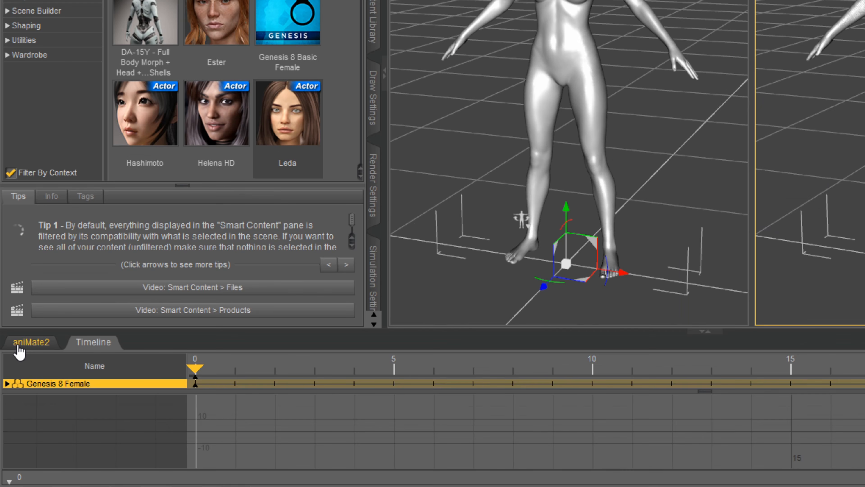
click(20, 358)
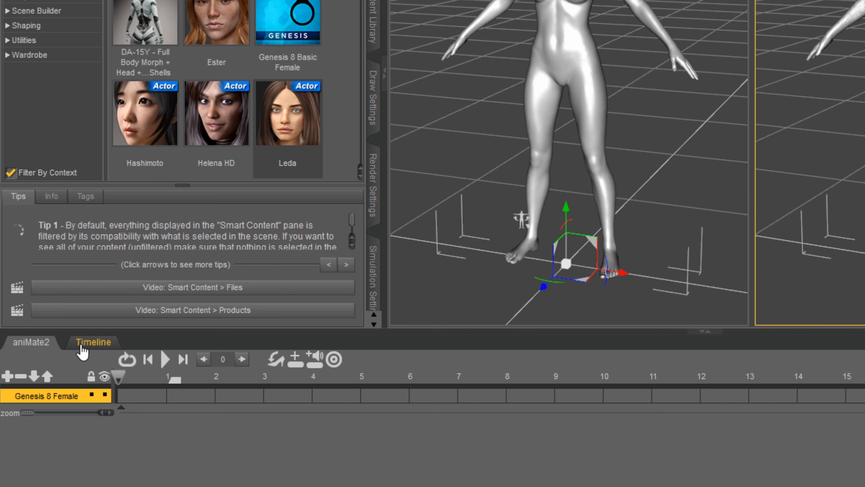
click(93, 342)
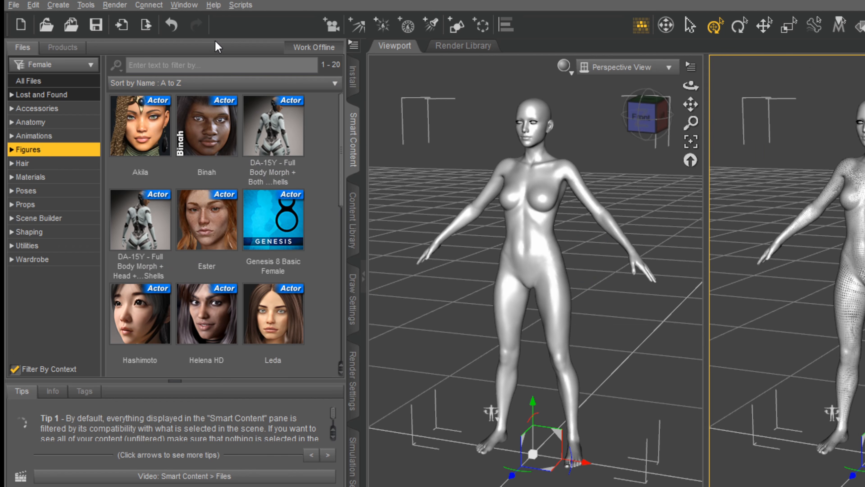
- Call up the Timeline pane from the available panes and create a key for Genesis 8 Female at frame 0
click(184, 5)
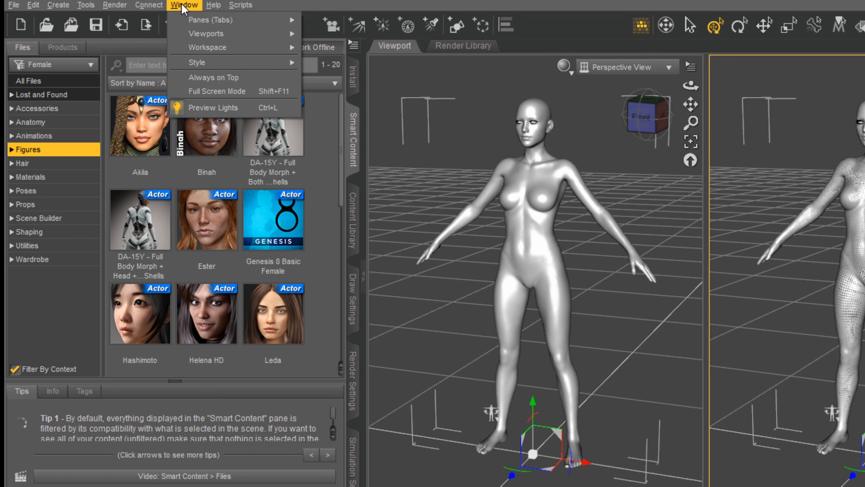
mouse_move(198, 21)
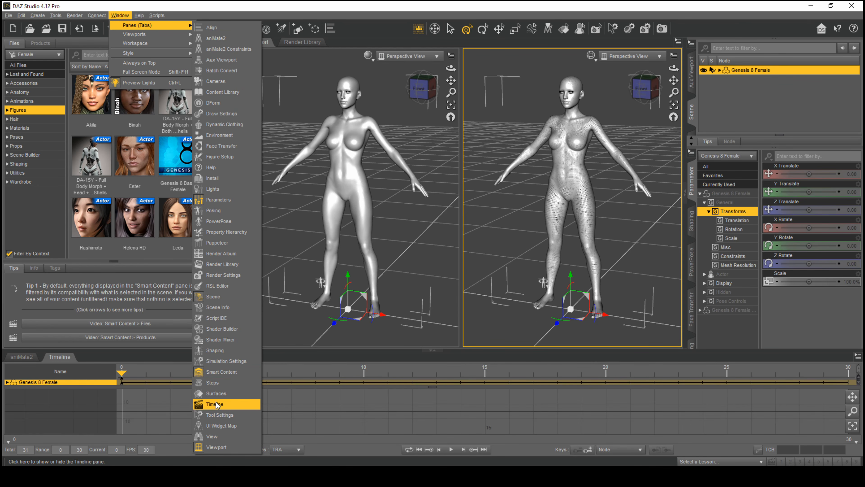
click(216, 402)
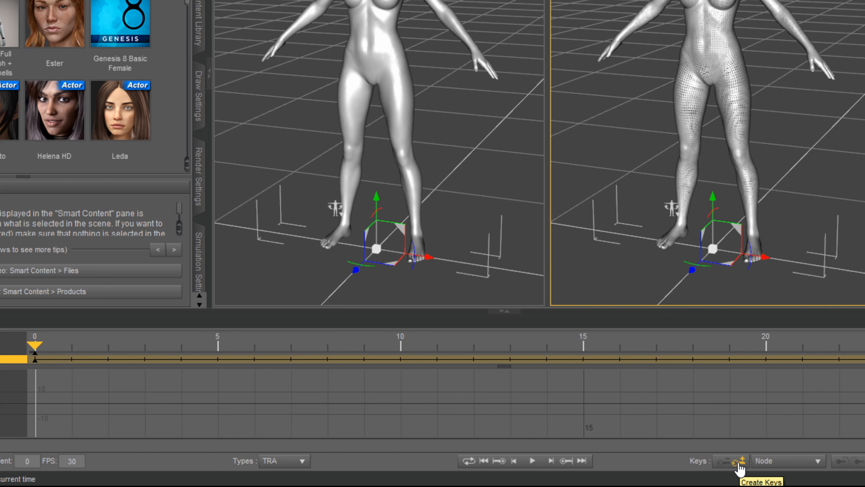
click(739, 464)
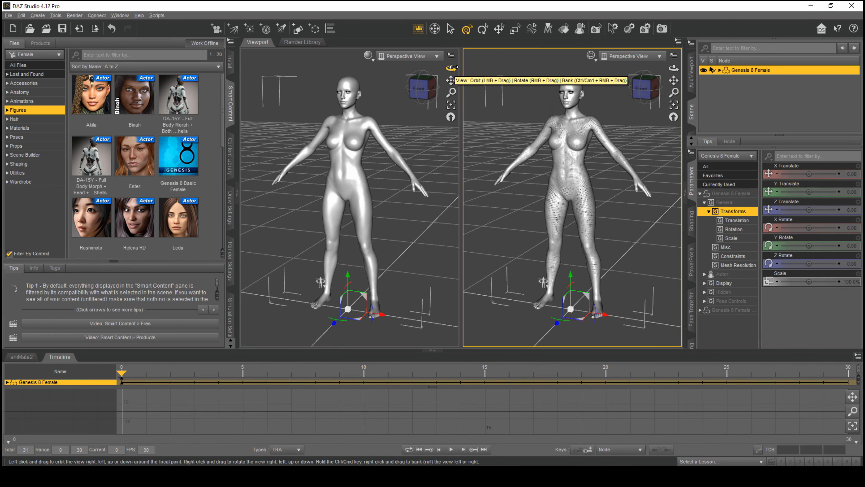
- List the Poses category in Smart Content with Filter By Context turned off
drag(451, 67, 403, 79)
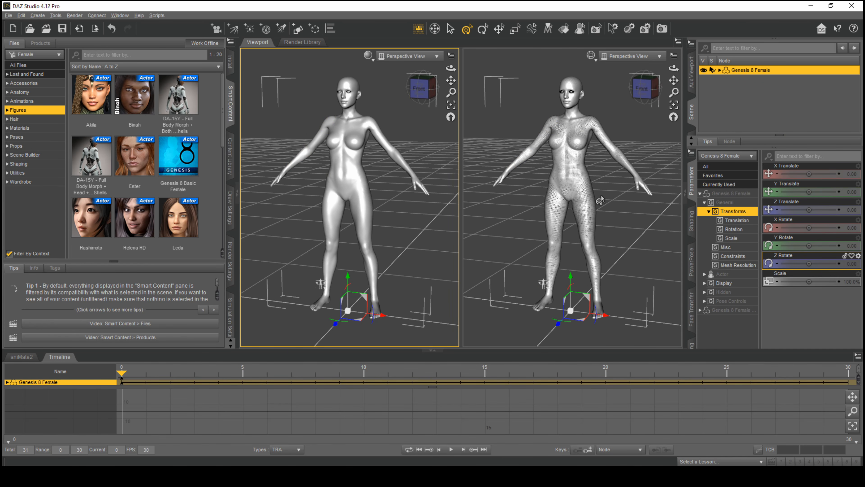
click(605, 148)
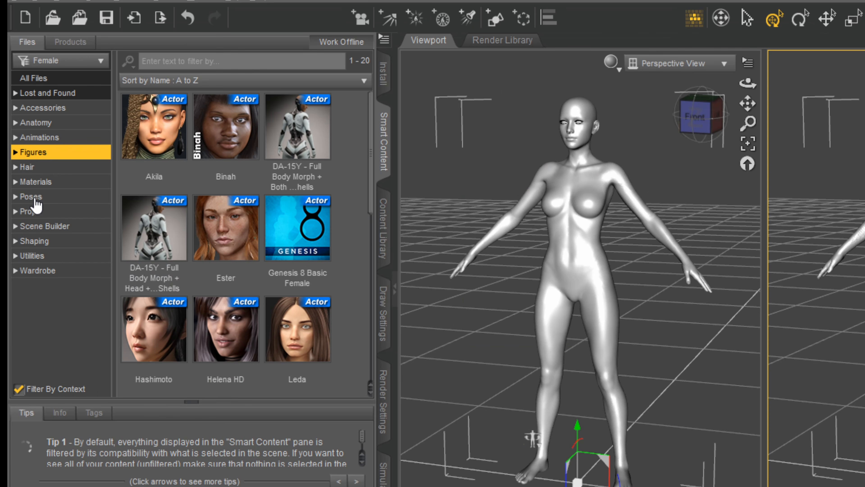
click(15, 137)
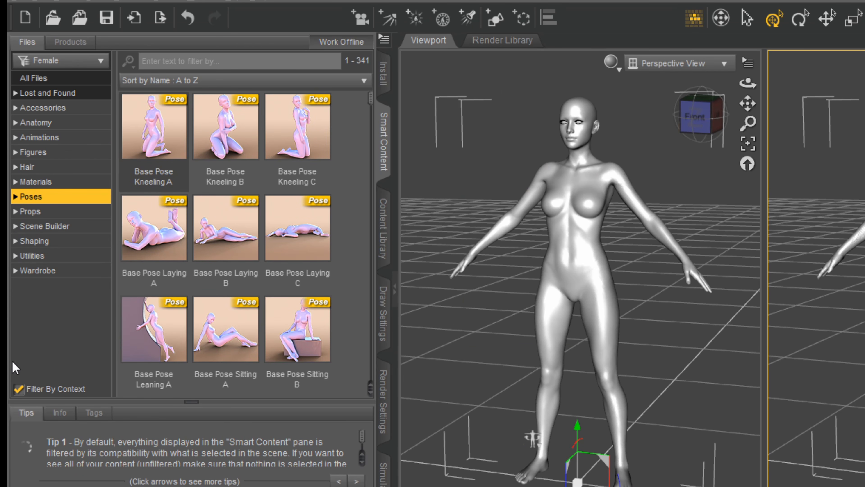
click(19, 389)
click(19, 392)
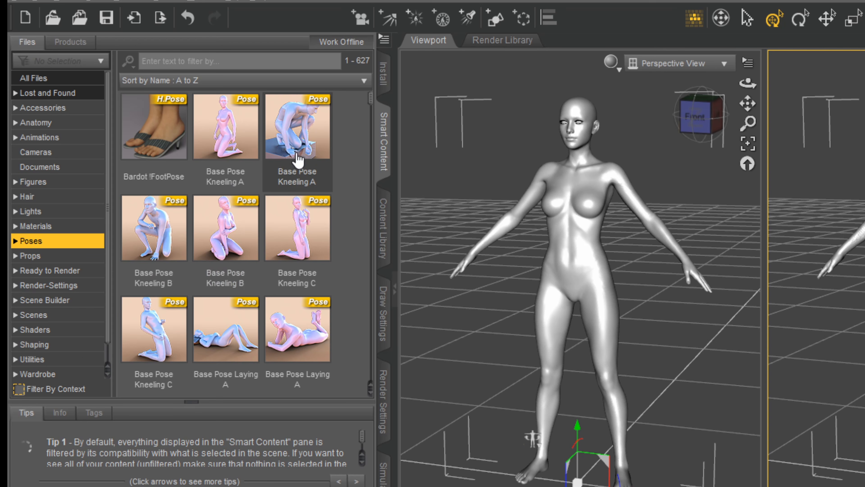
- Try the Super Action Genesis 8 Male 34 pose on the female figure with limits left on, and undo it
scroll(303, 176, down, 10)
scroll(302, 176, down, 15)
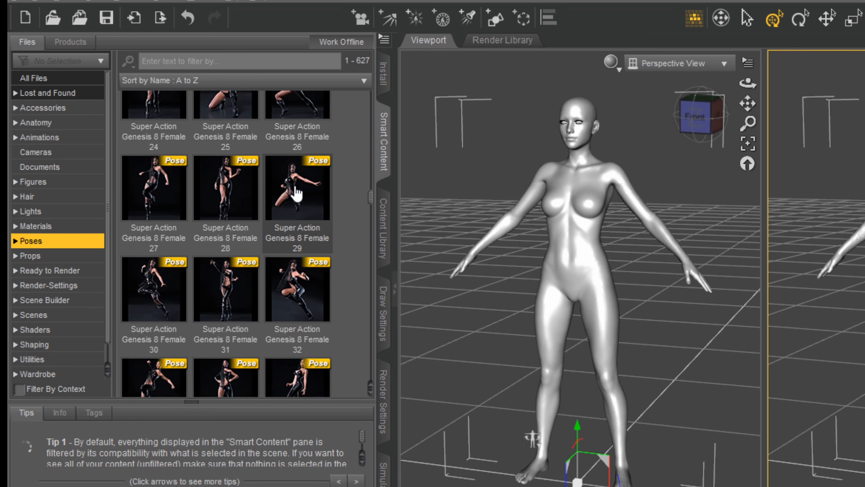
scroll(289, 226, down, 15)
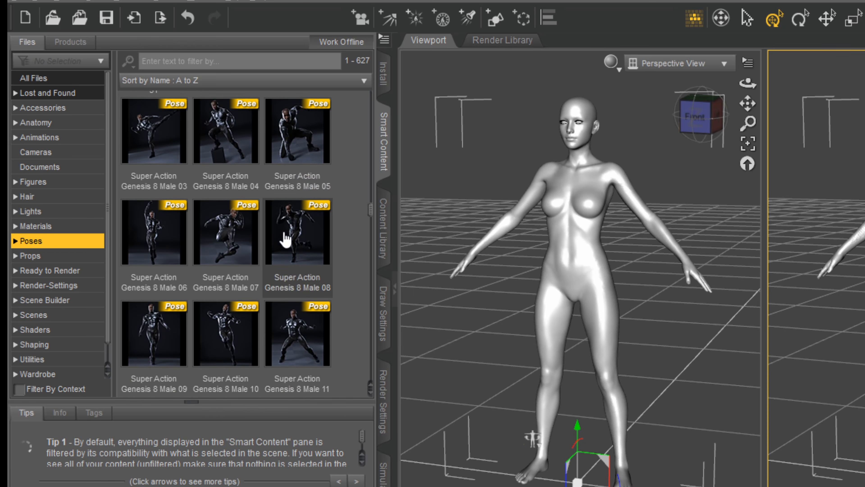
scroll(284, 238, down, 5)
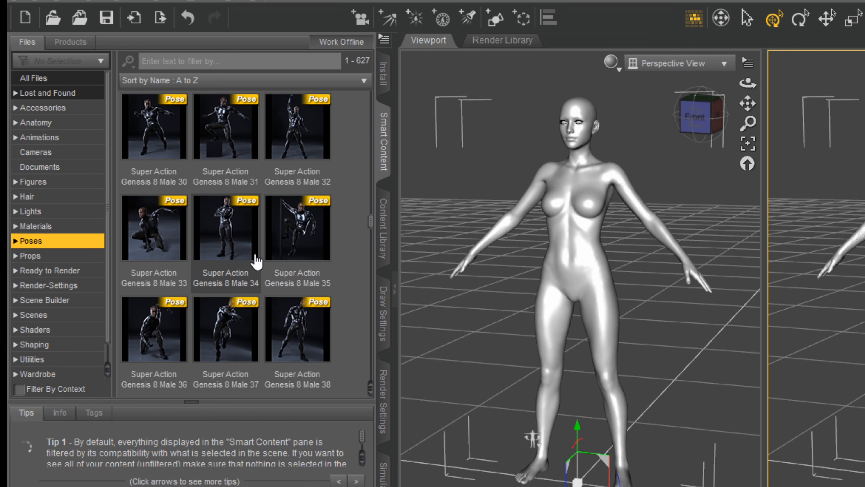
double_click(223, 239)
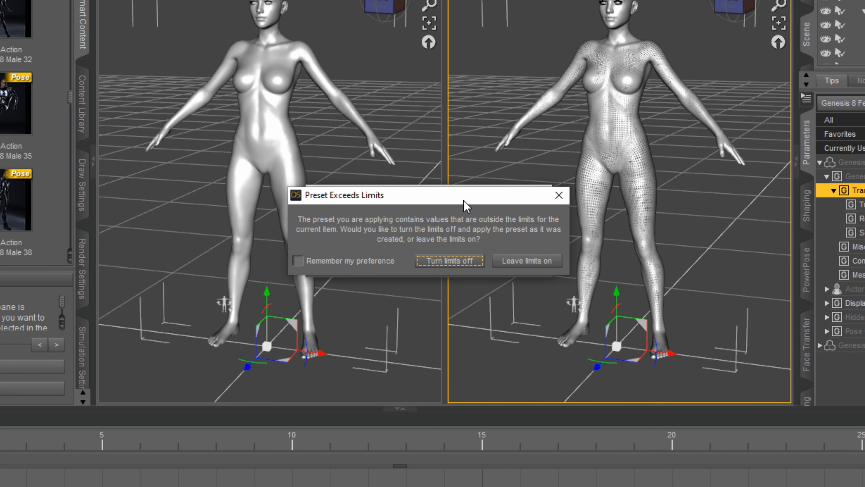
drag(463, 200, 723, 127)
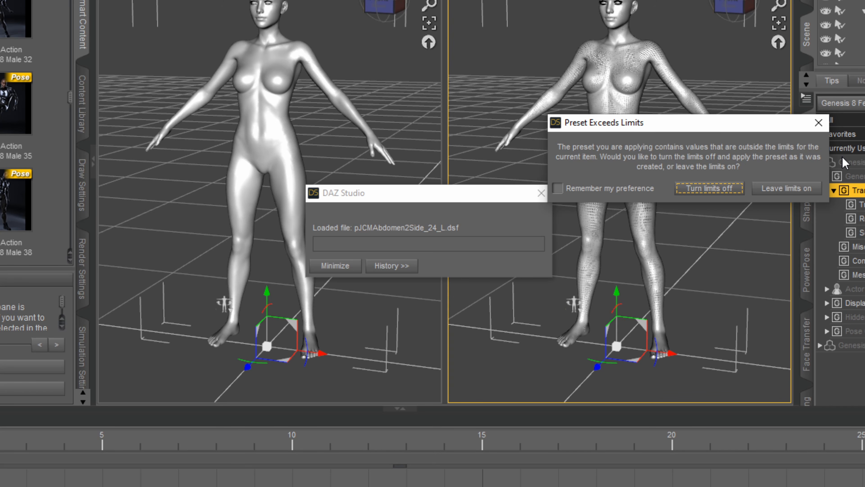
click(787, 188)
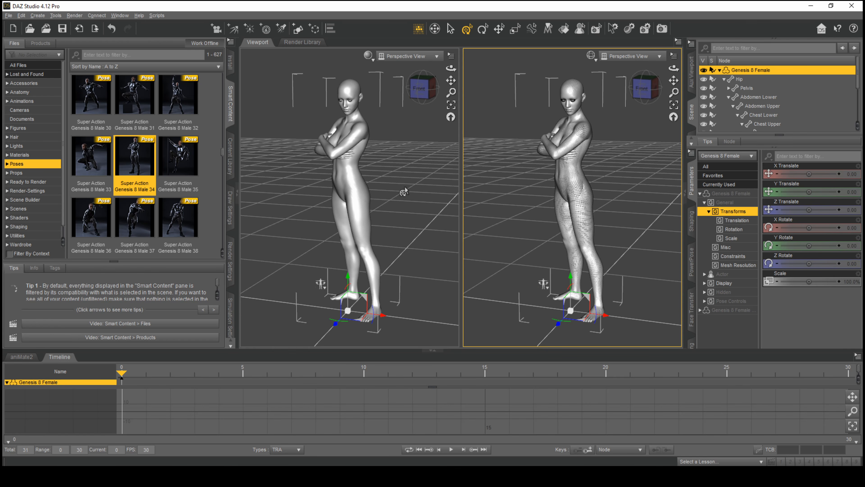
key(ctrl+z)
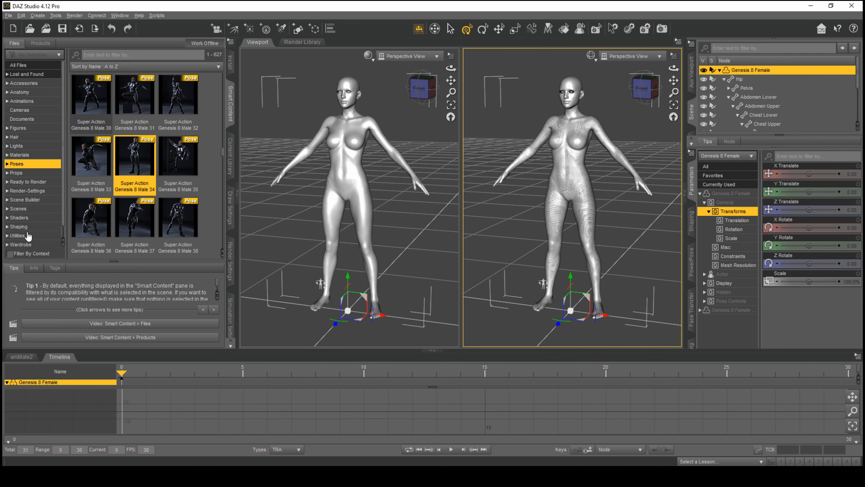
- Turn Filter By Context back on for the pose list and preview Base Pose Laying B
click(9, 253)
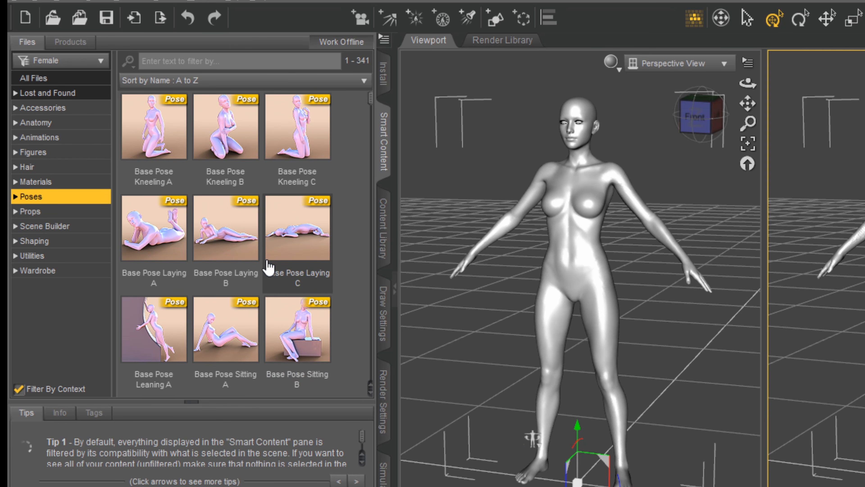
mouse_move(269, 268)
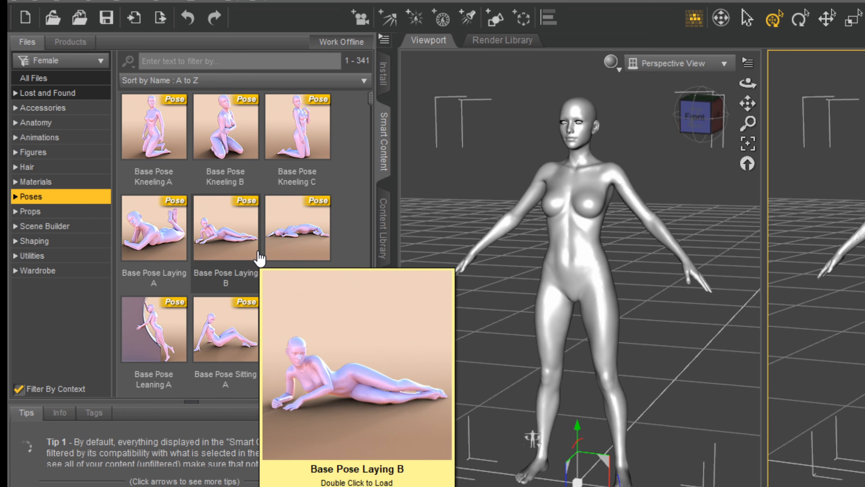
- Browse the compatible poses and apply Base Pose Walking B to the figure at frame 10
scroll(261, 253, down, 3)
scroll(262, 252, down, 5)
scroll(261, 252, down, 15)
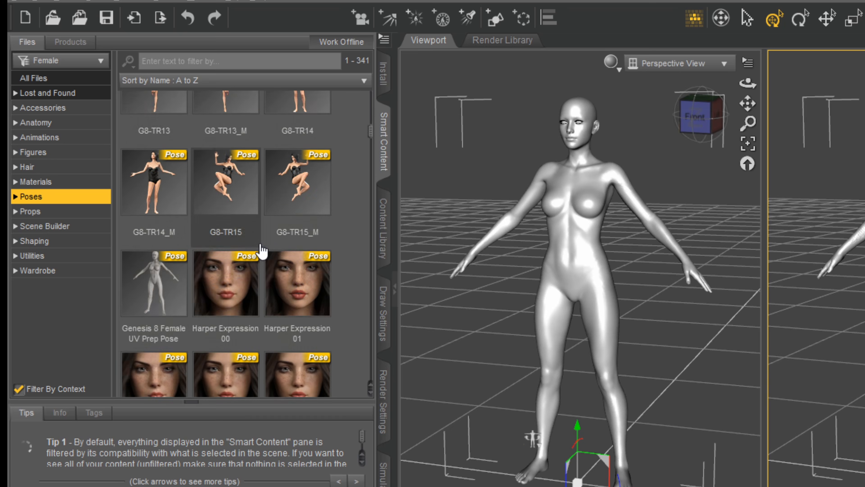
scroll(260, 262, down, 10)
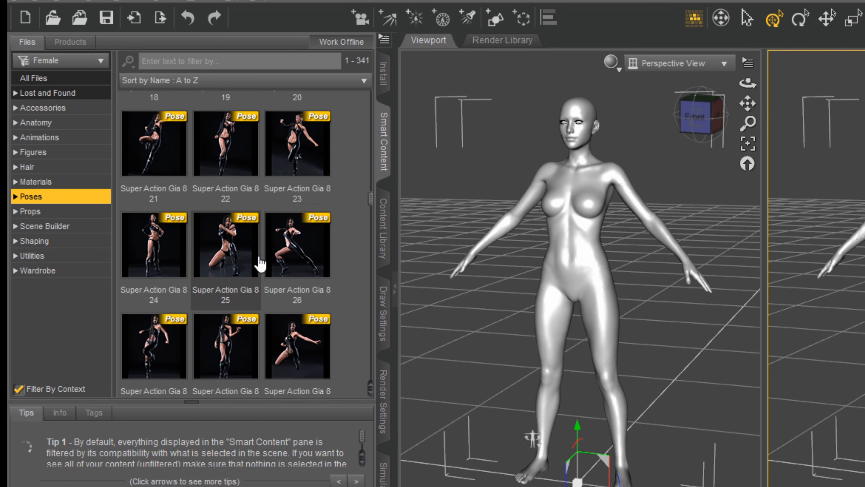
scroll(258, 269, up, 20)
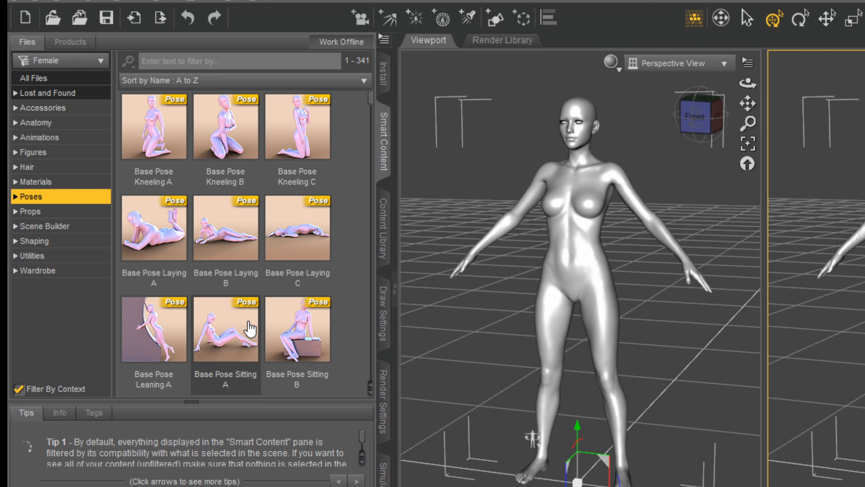
scroll(253, 313, down, 1)
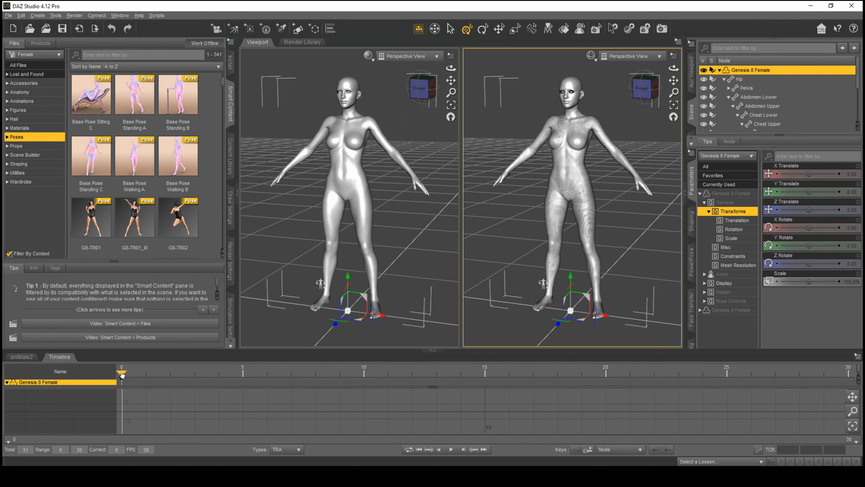
drag(122, 372, 364, 374)
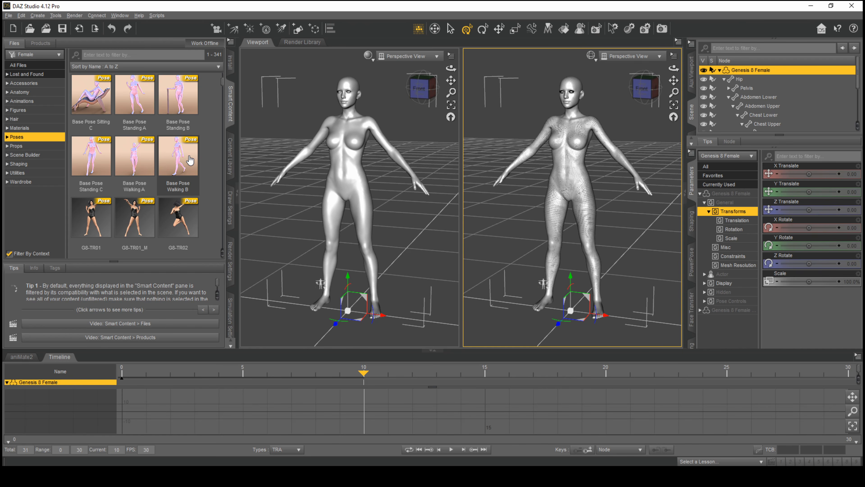
mouse_move(186, 158)
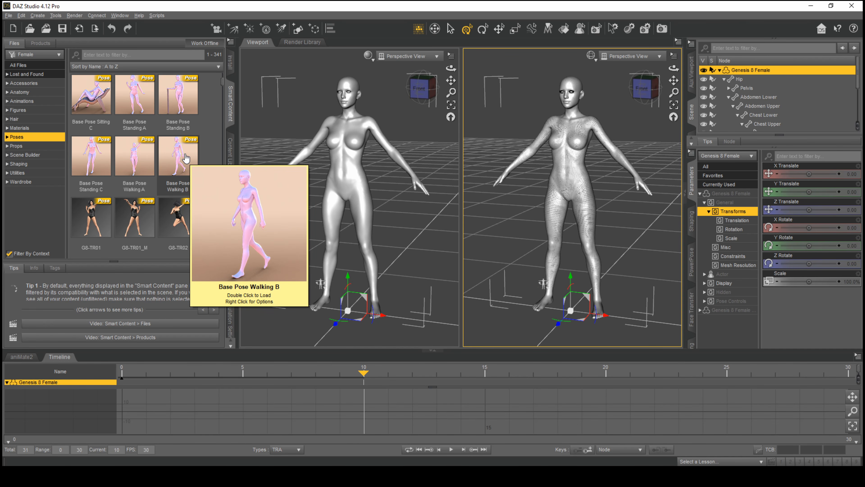
double_click(186, 159)
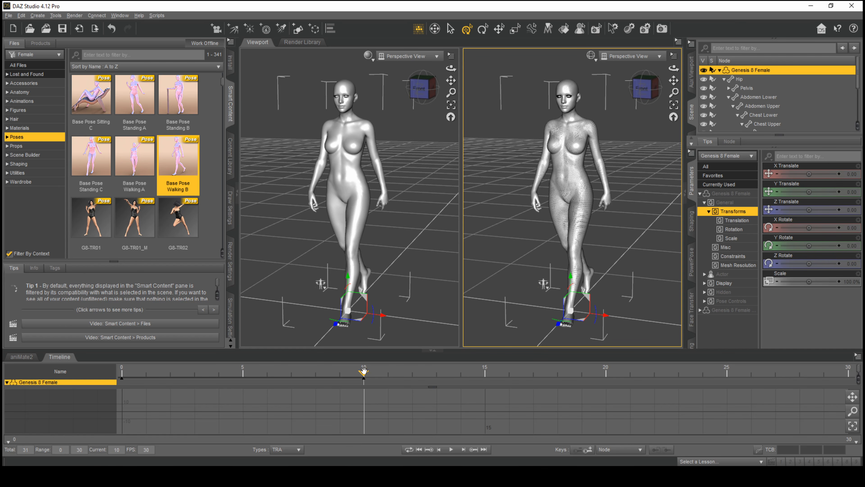
- Scrub the timeline between frames 0 and 10 to review the transition into the walking pose from the front
mouse_move(364, 371)
mouse_down()
mouse_move(114, 381)
mouse_move(362, 377)
mouse_up()
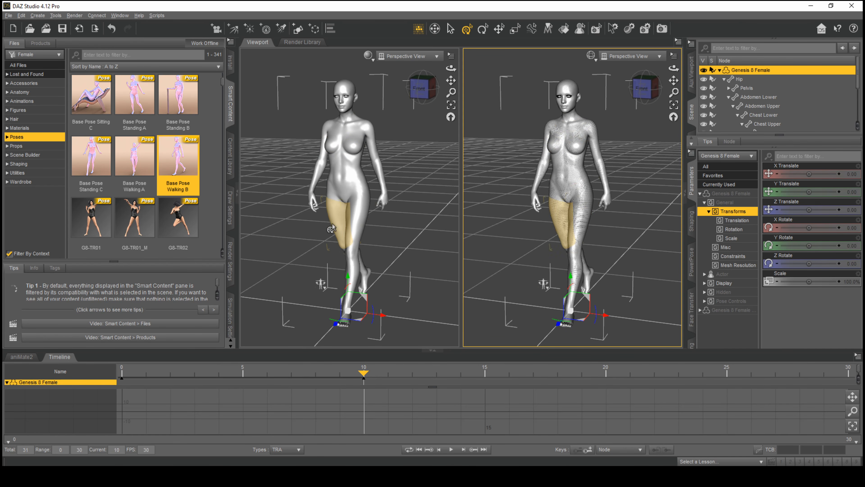
drag(452, 67, 430, 66)
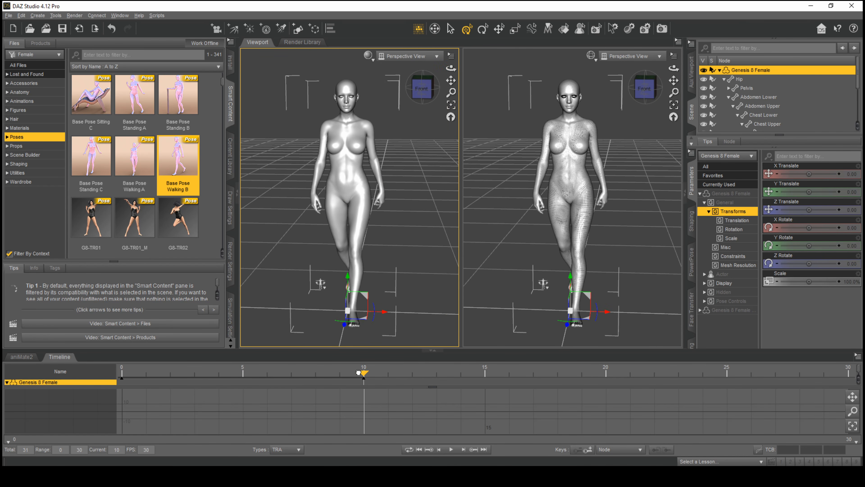
drag(364, 372, 122, 372)
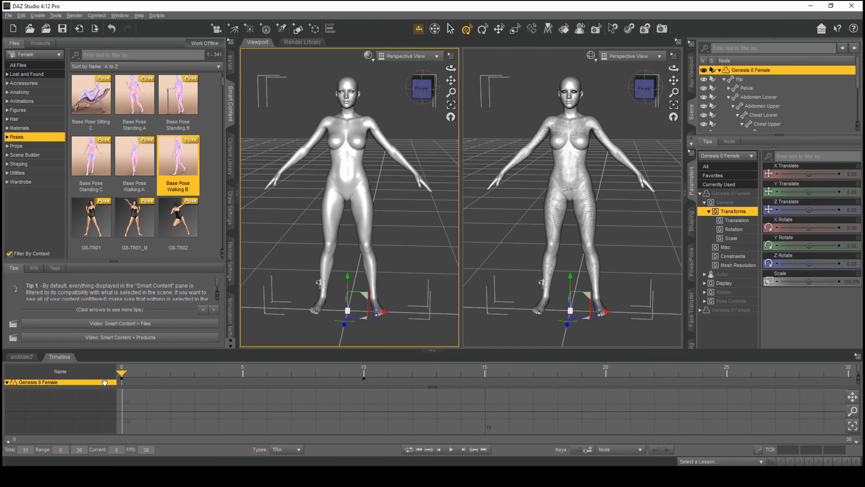
click(364, 374)
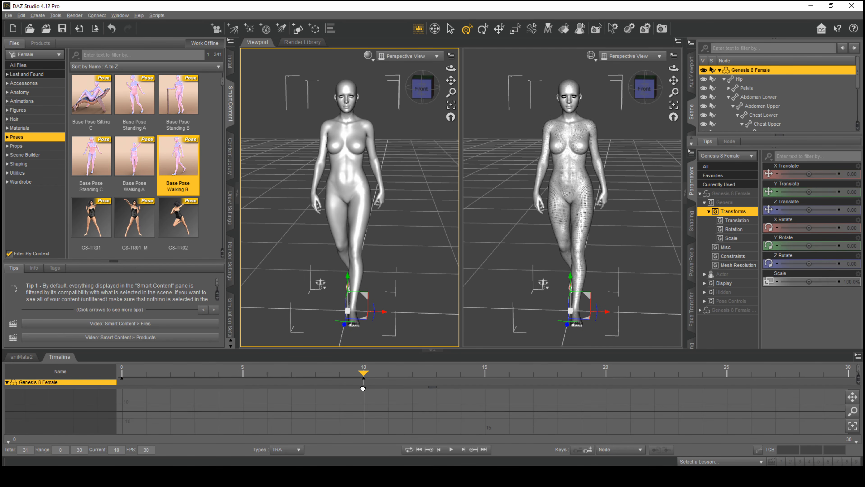
- Apply the Base Pose Standing A pose to the figure at frame 20
drag(364, 373, 607, 372)
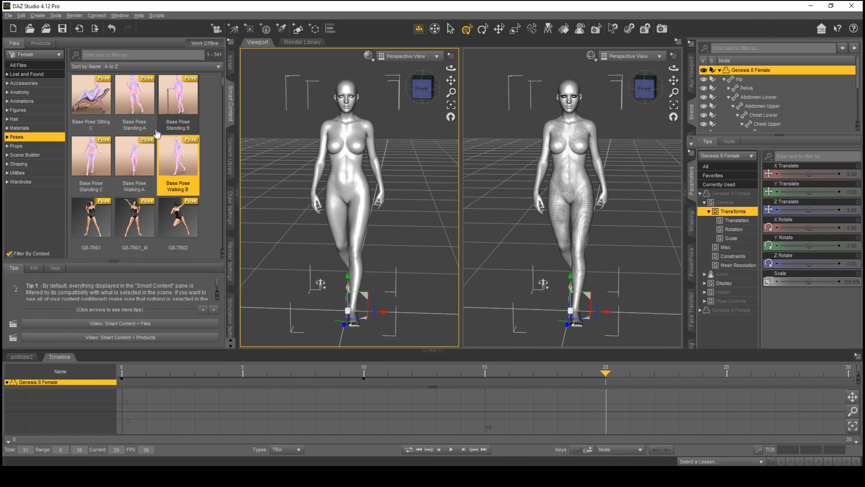
scroll(147, 154, up, 1)
scroll(147, 154, down, 1)
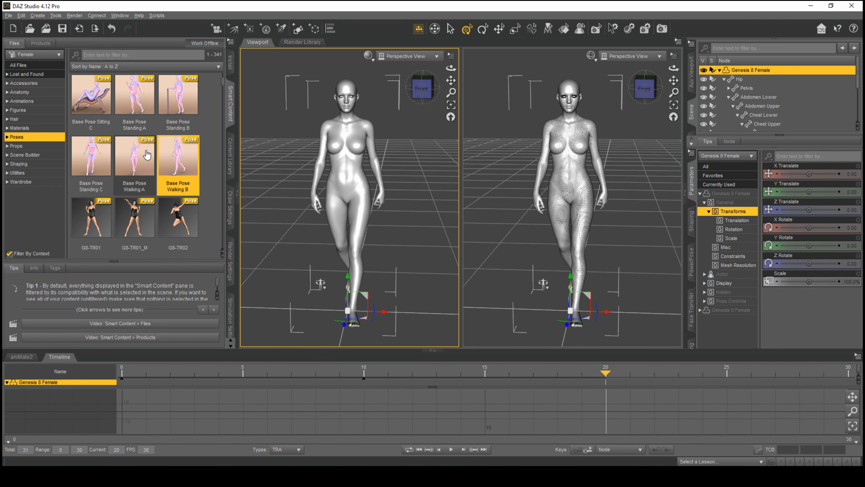
double_click(144, 112)
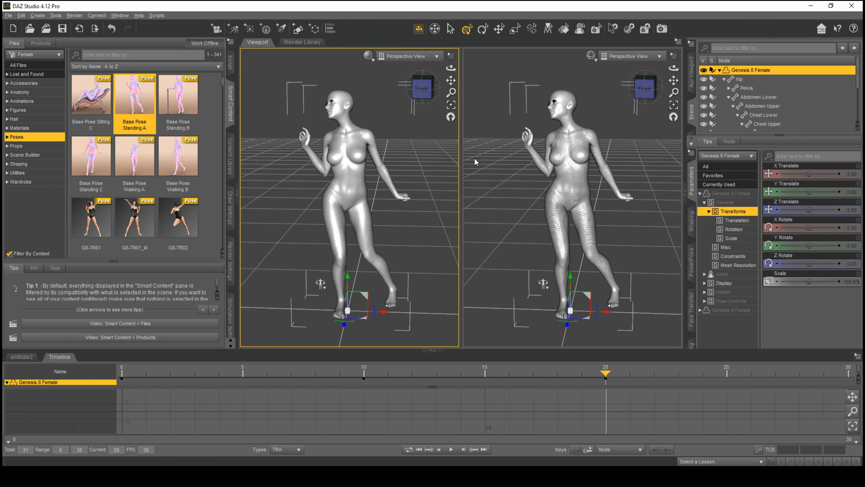
- Try the Base Pose Standing C pose at frame 12, scrub back to frame 10 to check the motion, and undo the pose
drag(674, 68, 693, 62)
drag(125, 375, 414, 384)
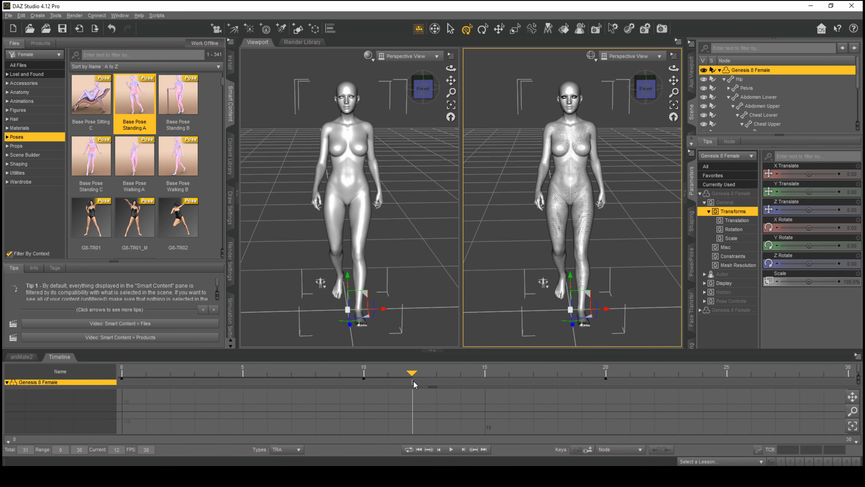
double_click(91, 155)
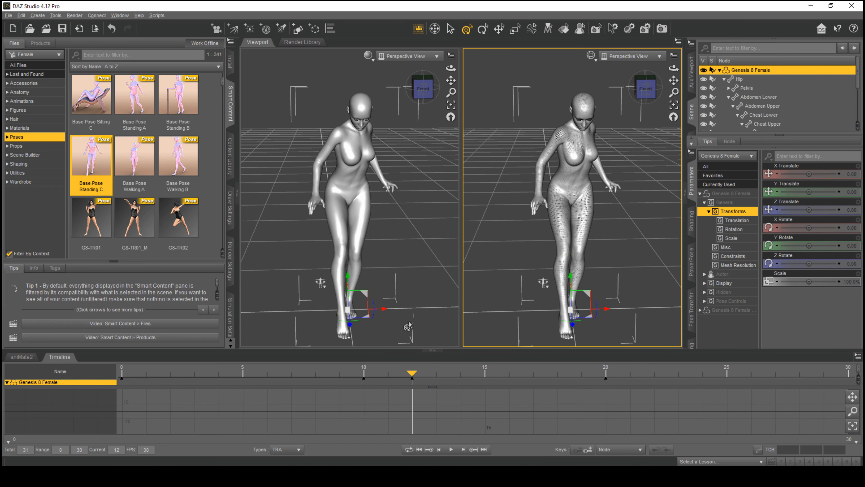
click(389, 373)
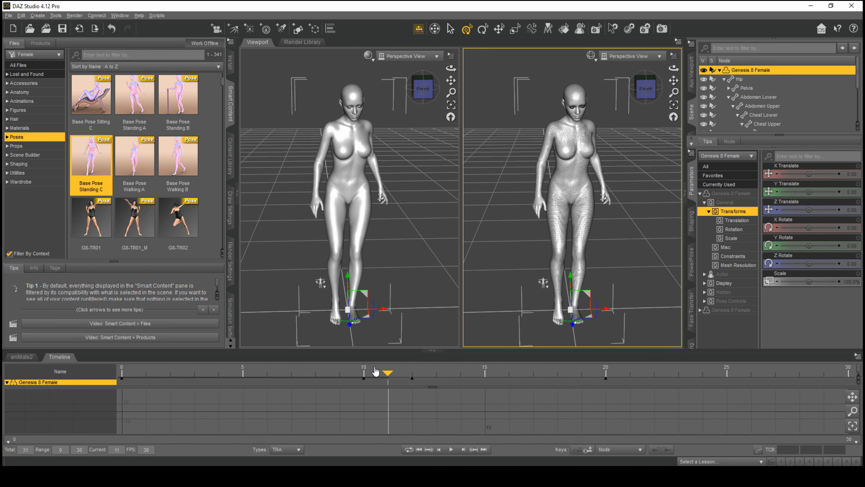
drag(388, 372, 365, 376)
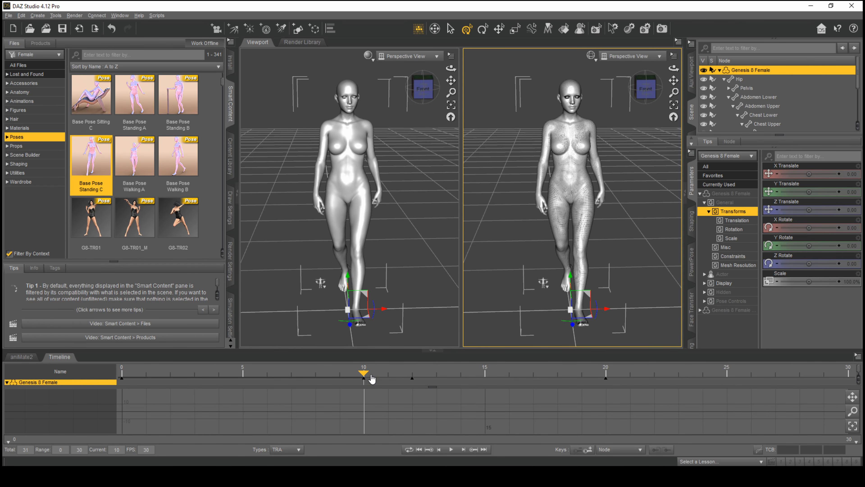
key(ctrl+z)
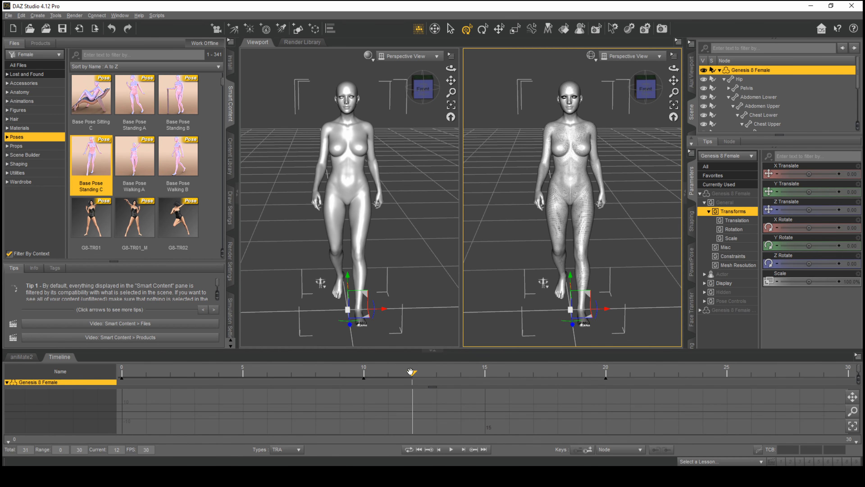
- Return the timeline to frame 0 and delete the Genesis 8 Female Eyelashes from the scene
drag(412, 372, 108, 385)
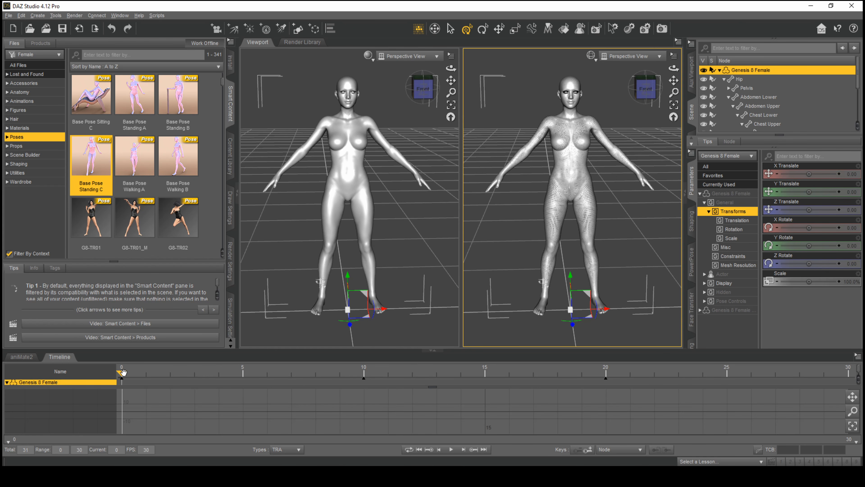
click(720, 70)
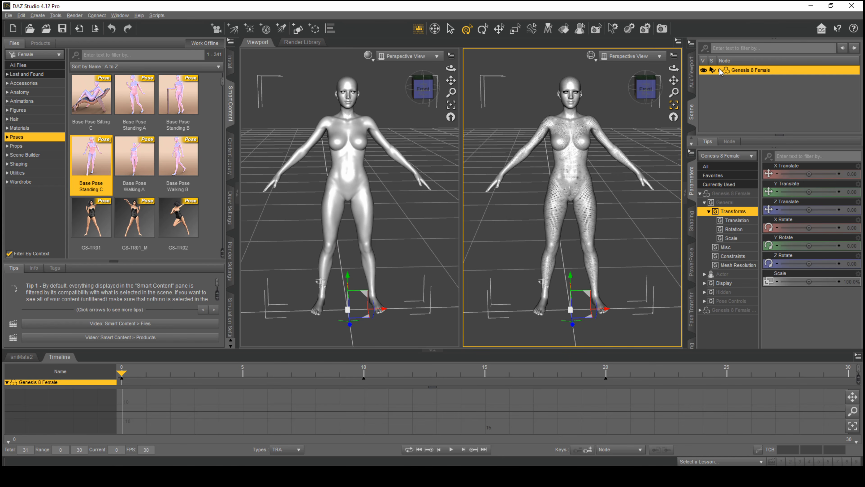
click(720, 70)
scroll(748, 95, down, 3)
click(747, 126)
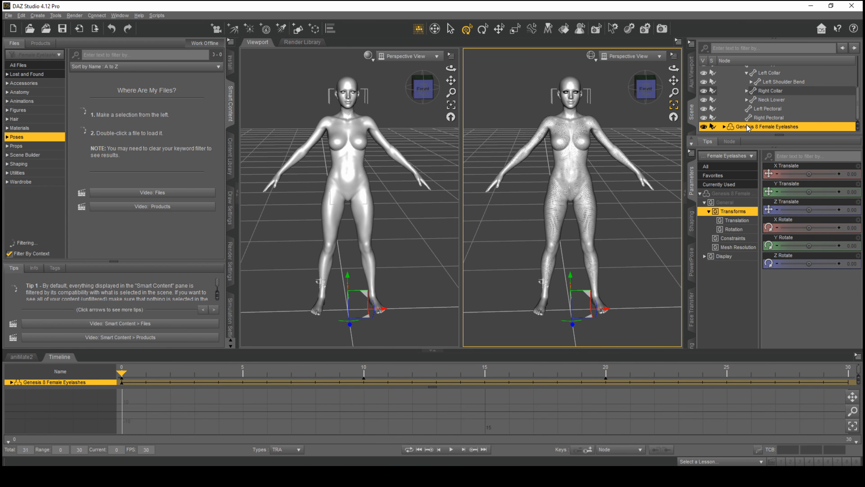
key(Delete)
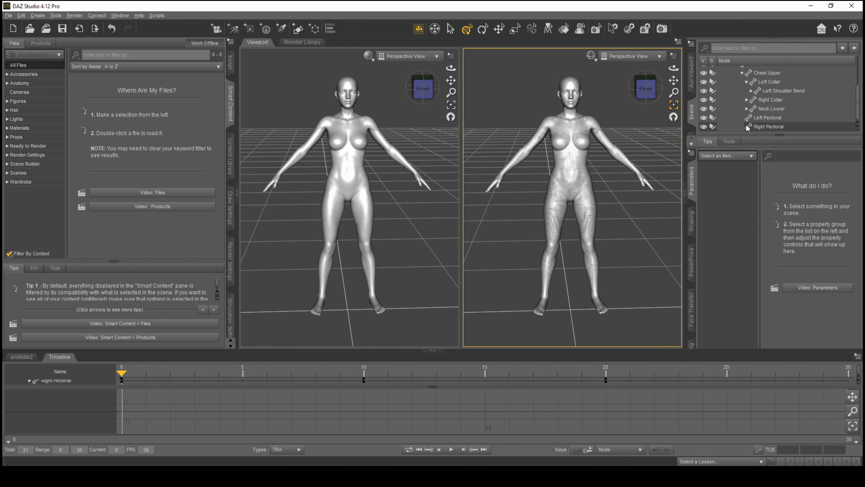
- Select the Genesis 8 Female figure and export it in COLLADA (*.dae) format with the file name Gen 8 DAz
scroll(746, 115, up, 3)
click(719, 70)
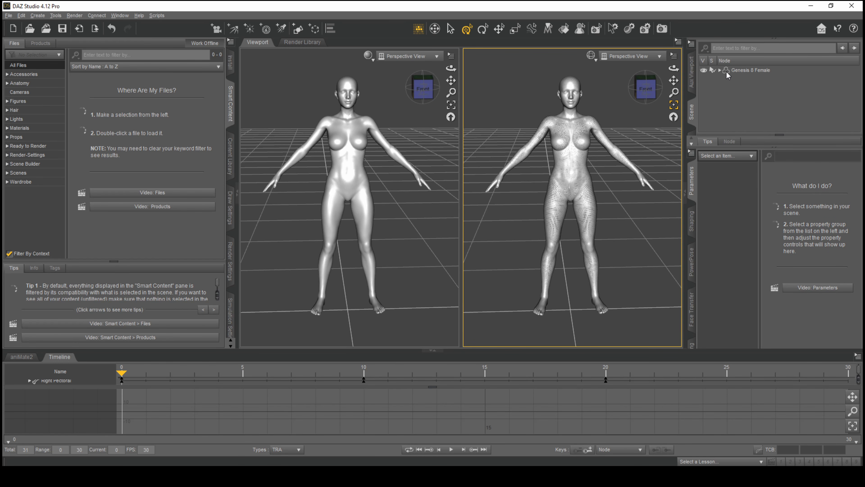
click(745, 70)
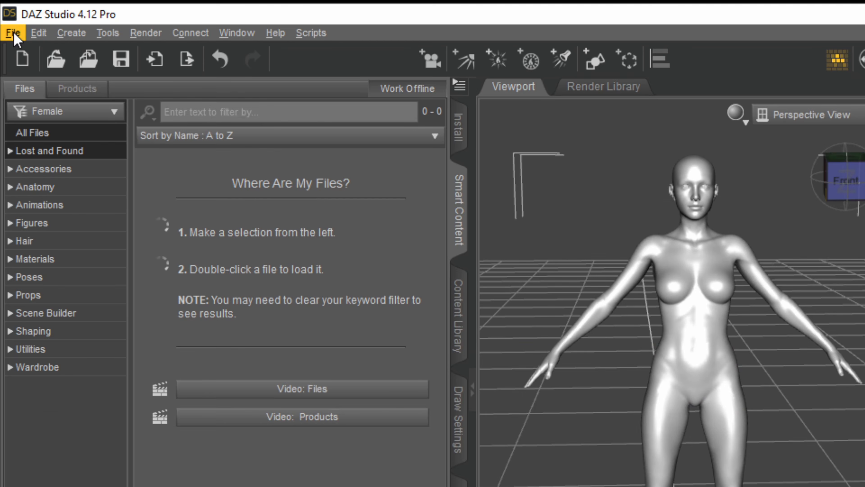
click(14, 34)
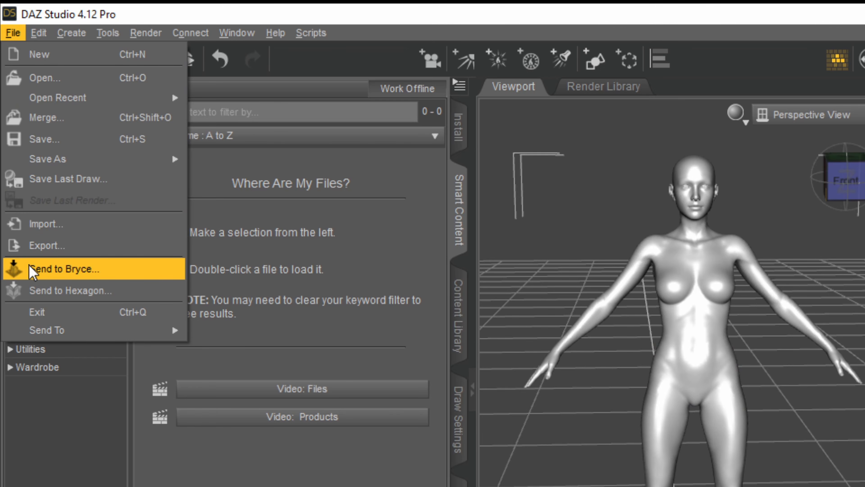
click(46, 246)
click(149, 183)
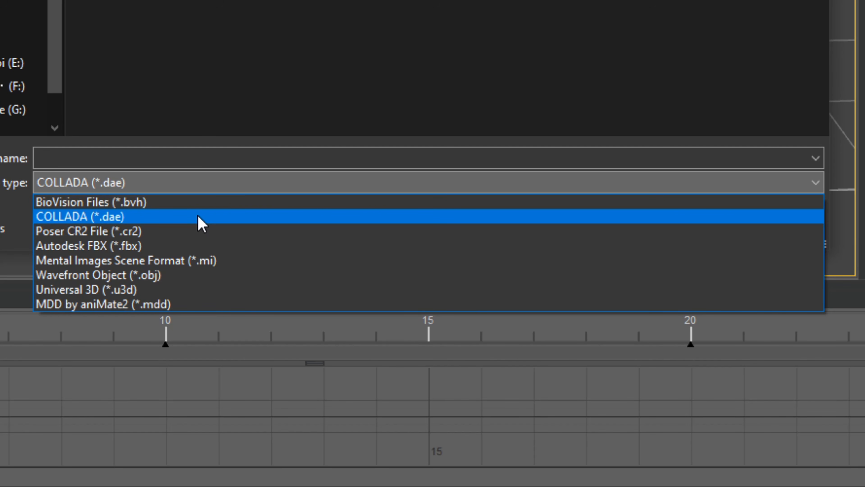
click(202, 223)
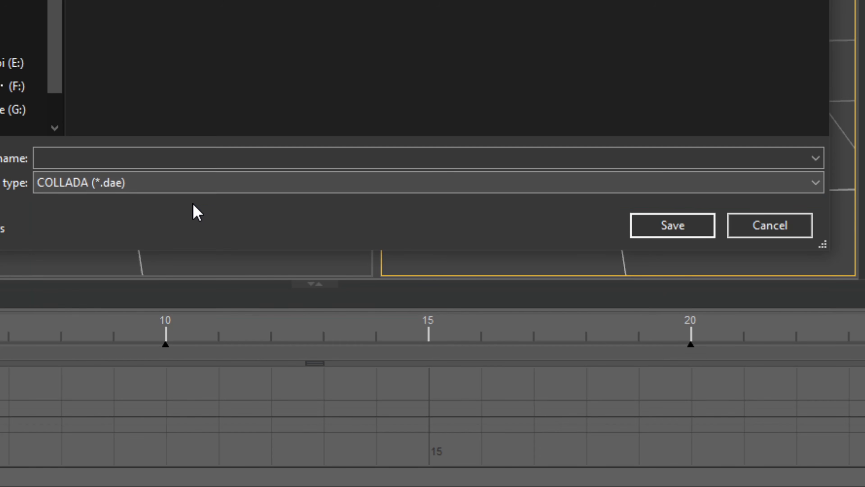
click(188, 160)
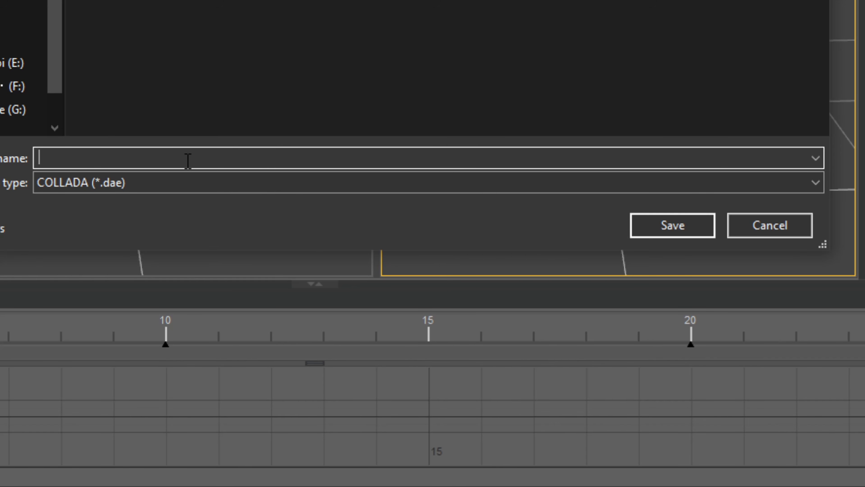
text(Gen 8 DAz)
click(653, 224)
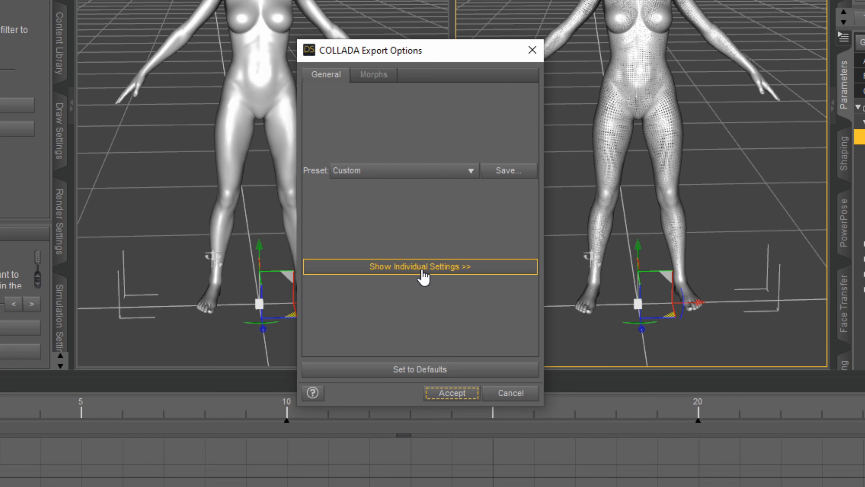
- Enable Animation, Include transformations and Include morphs in the individual COLLADA export settings, and accept the export
click(423, 269)
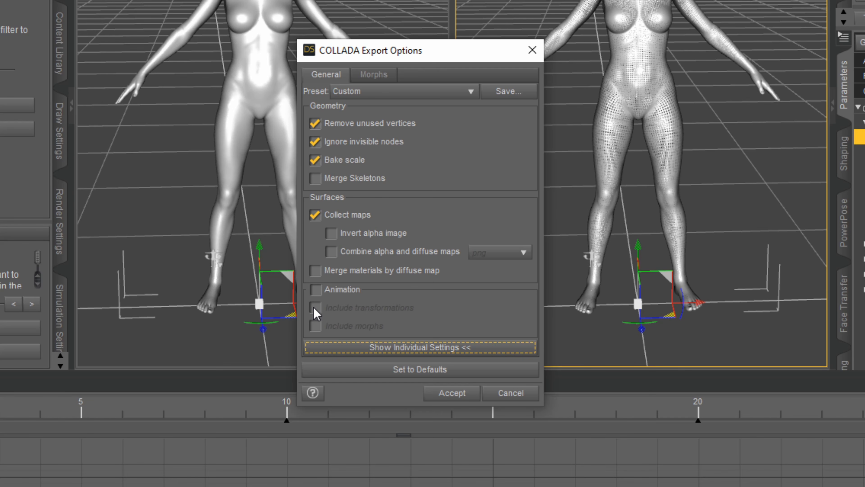
click(315, 289)
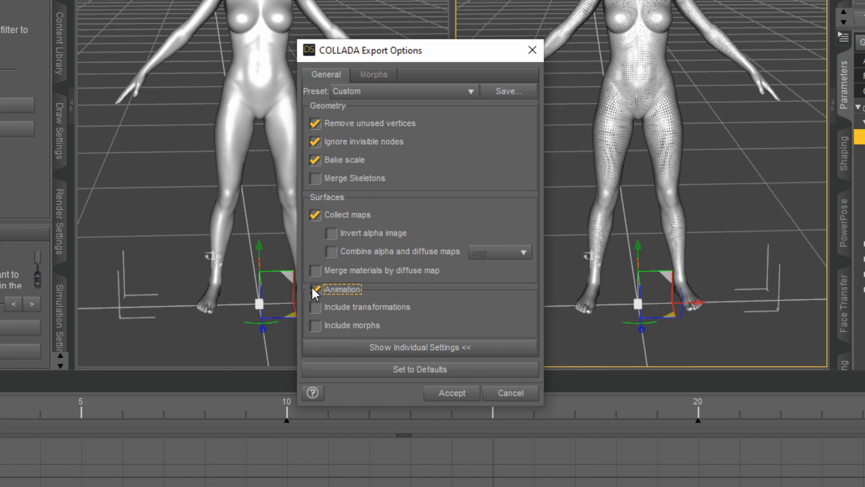
click(314, 308)
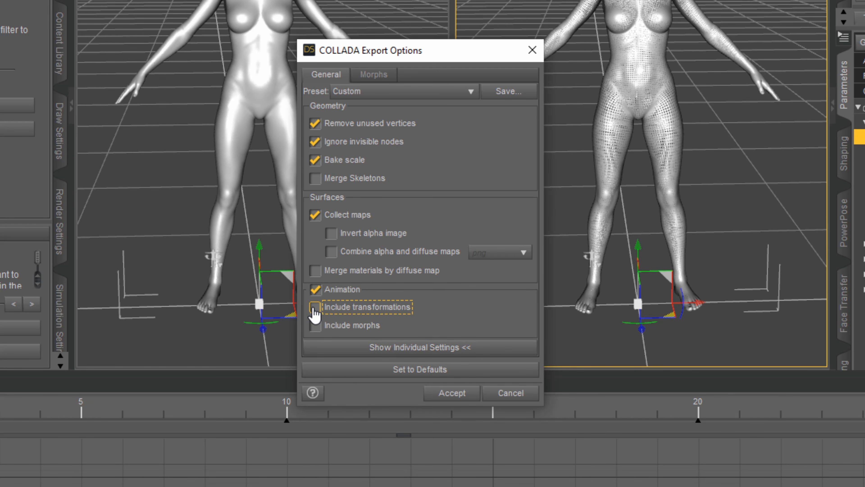
click(315, 325)
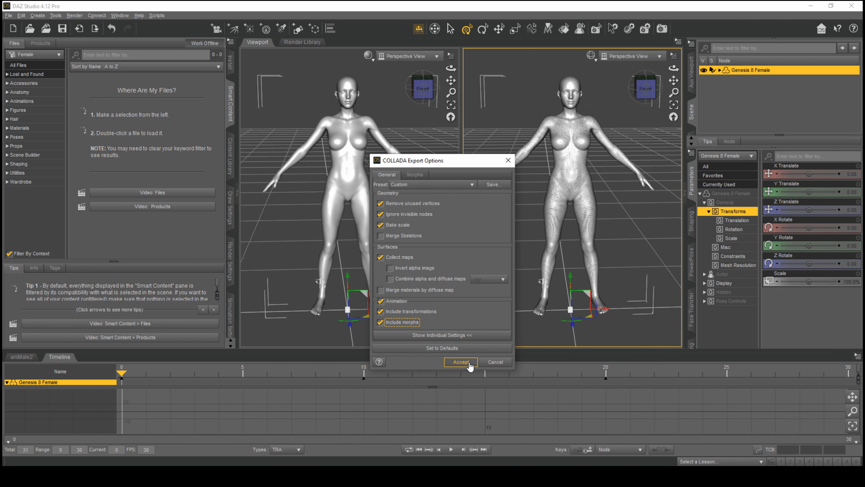
click(461, 361)
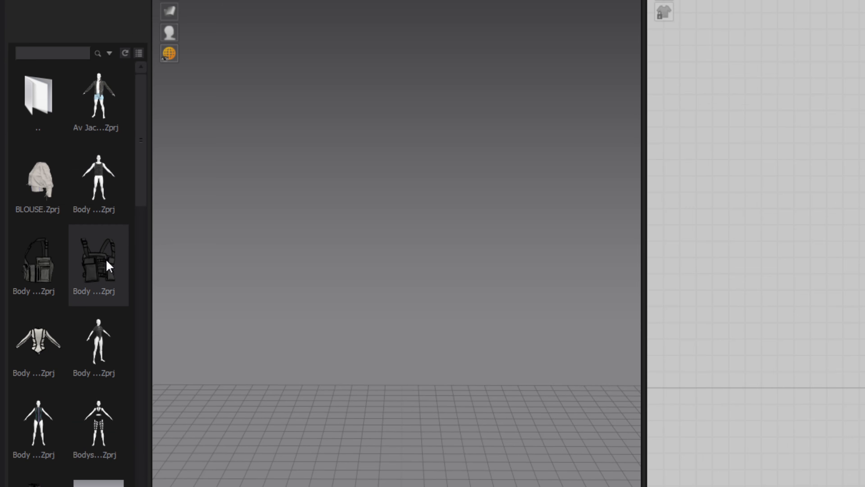
mouse_move(79, 282)
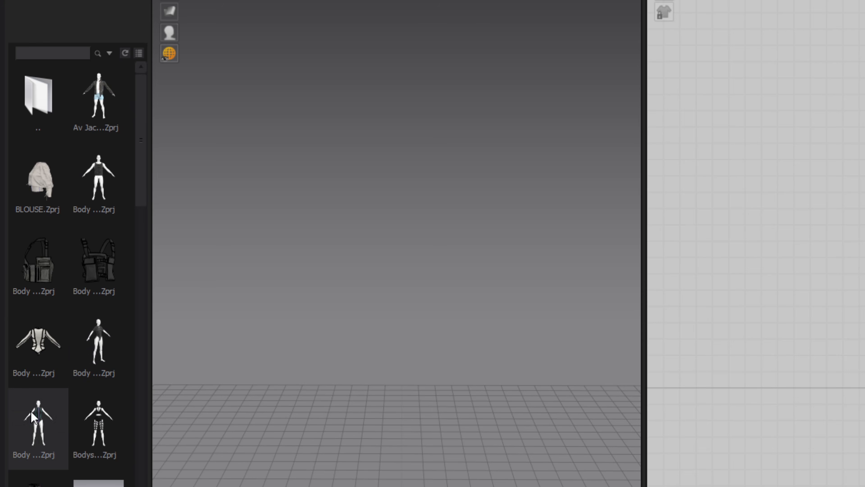
mouse_move(31, 412)
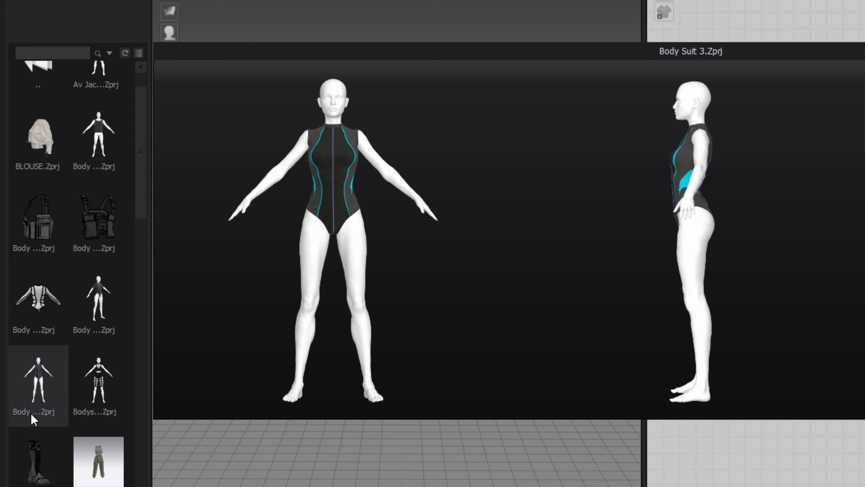
scroll(34, 443, down, 3)
mouse_move(49, 437)
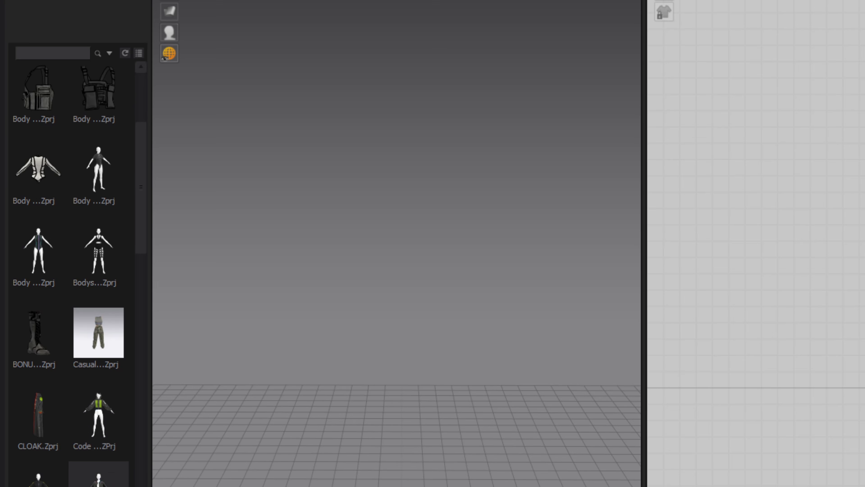
mouse_move(97, 477)
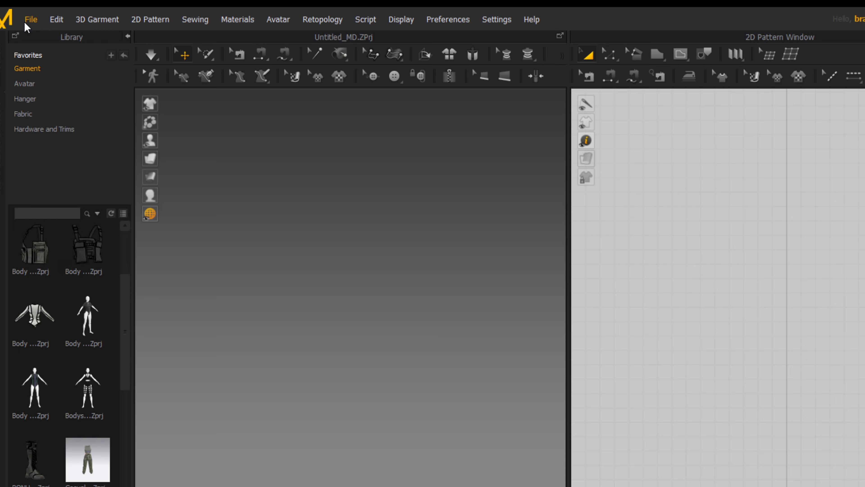
- Import the Gen 8 DAz OpenCOLLADA file into Marvelous Designer as an avatar with Auto Scale and automatic arrangement points enabled
click(33, 12)
mouse_move(68, 105)
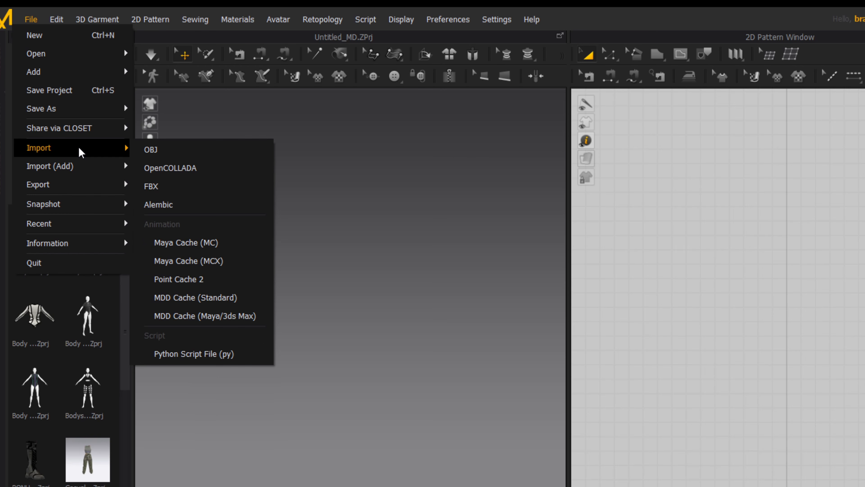
click(187, 168)
click(280, 99)
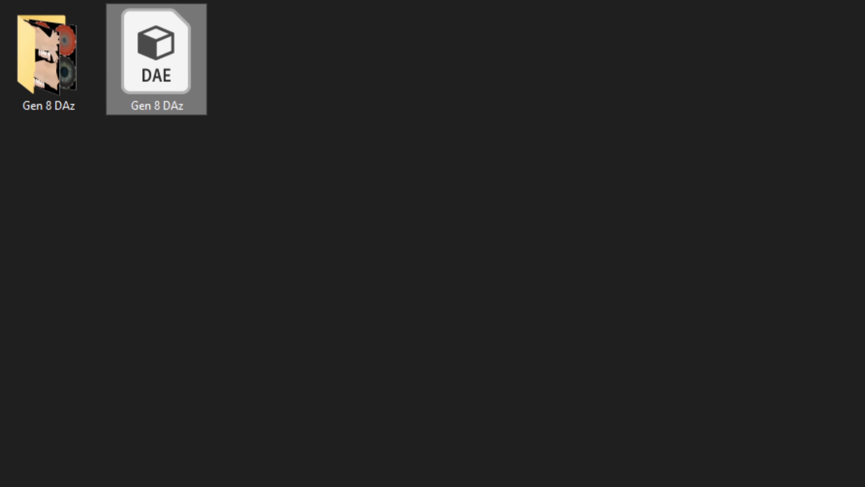
click(481, 320)
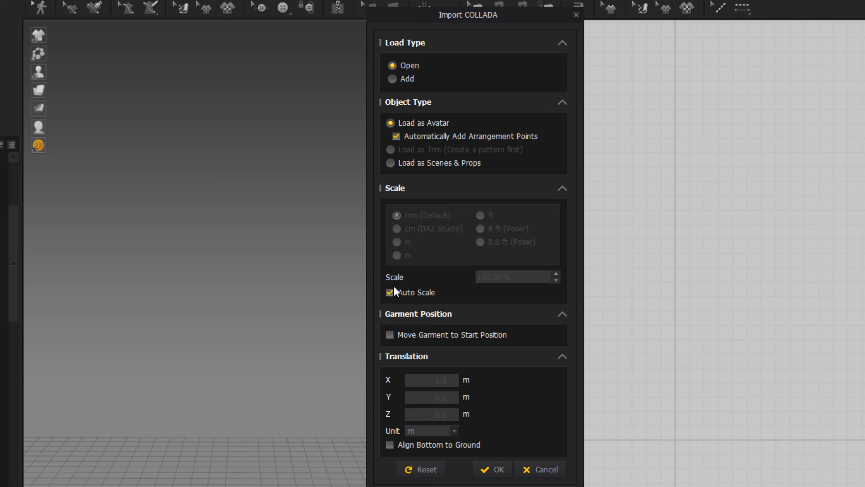
click(390, 293)
click(390, 292)
click(493, 468)
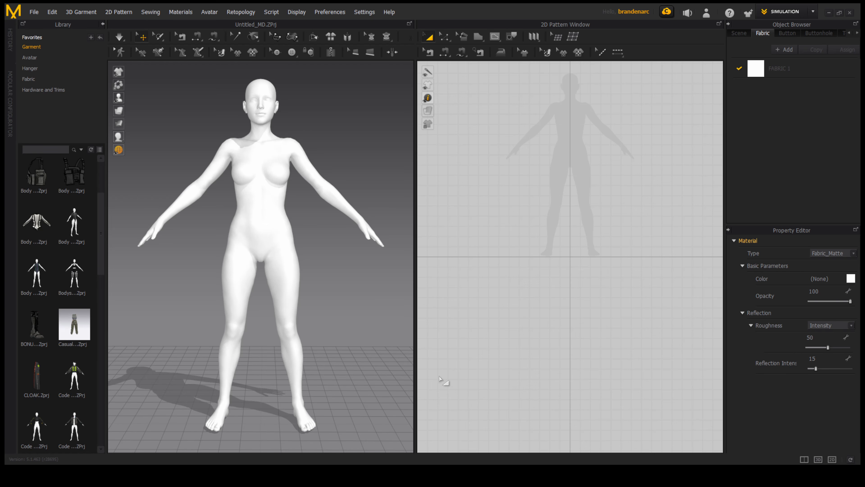
- Draw a polygon half-dress pattern over one half of the avatar silhouette, about 94 long at the centre line and 28 wide at the hem
right_drag(388, 352, 373, 243)
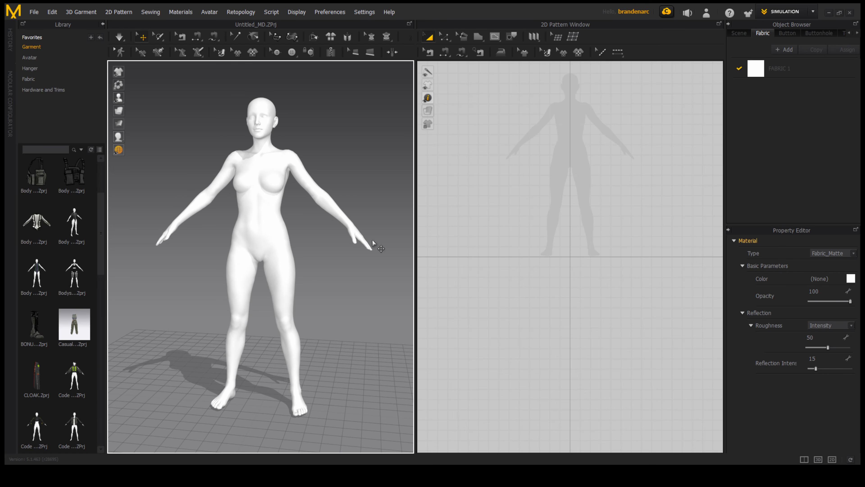
middle_drag(527, 233, 518, 281)
scroll(518, 282, down, 3)
scroll(519, 281, up, 6)
middle_drag(581, 236, 565, 269)
scroll(562, 267, up, 2)
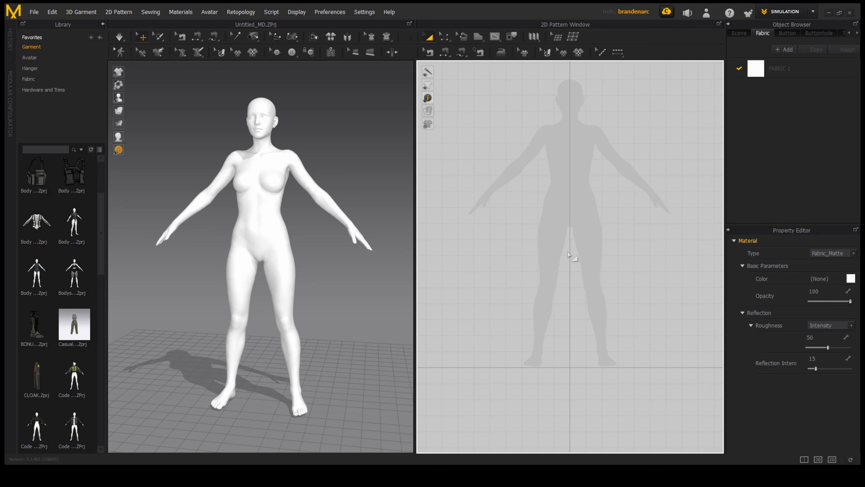
click(479, 37)
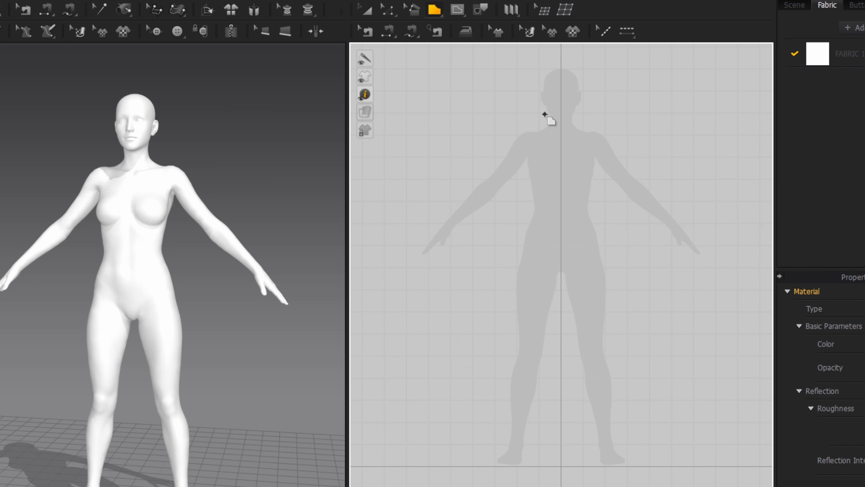
click(543, 114)
click(543, 125)
click(519, 130)
click(527, 172)
click(527, 212)
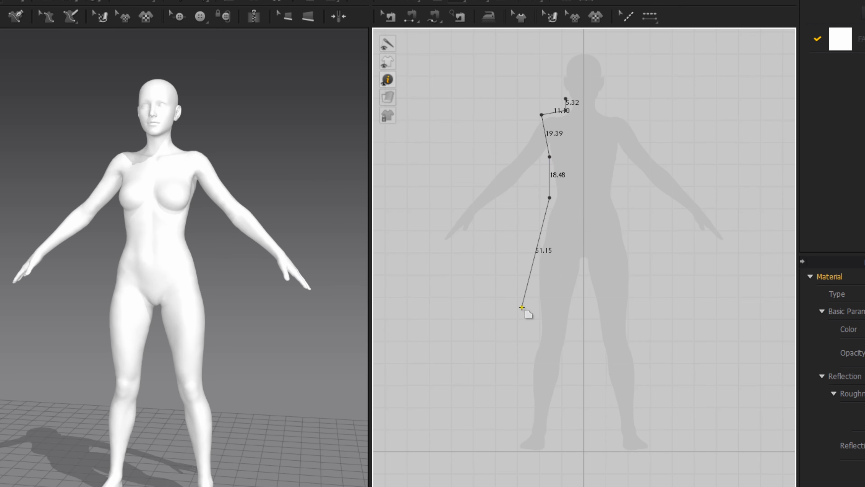
click(522, 307)
click(584, 307)
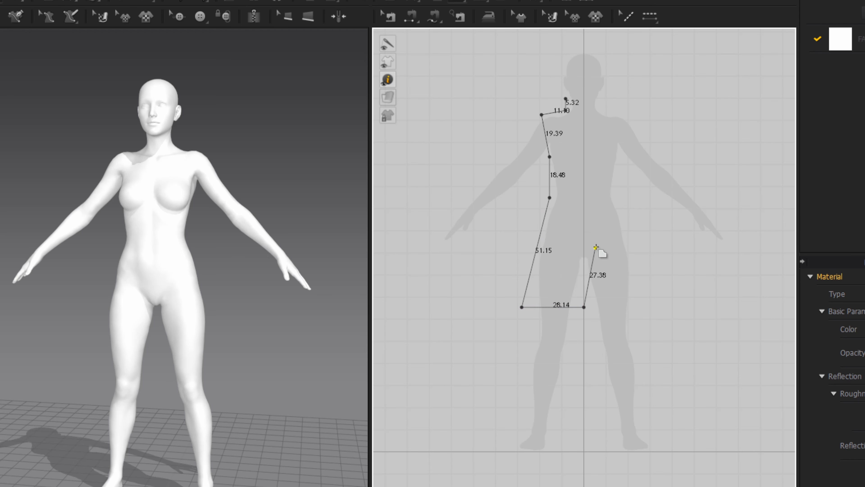
click(584, 99)
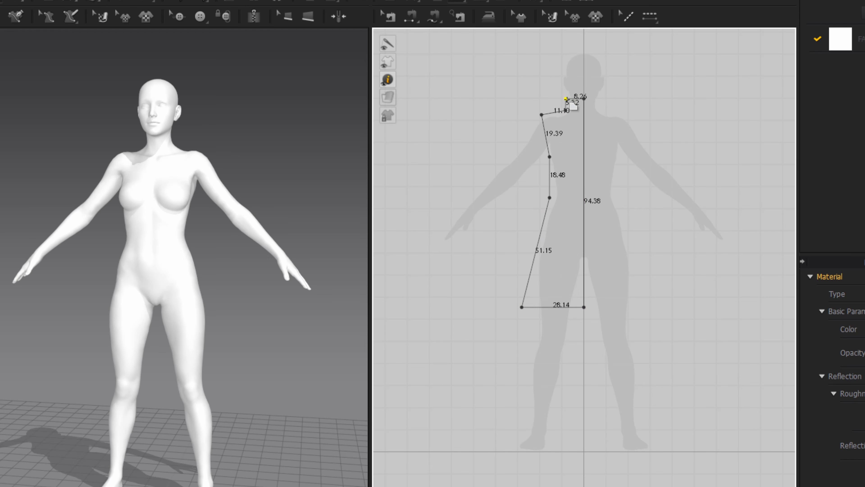
click(567, 99)
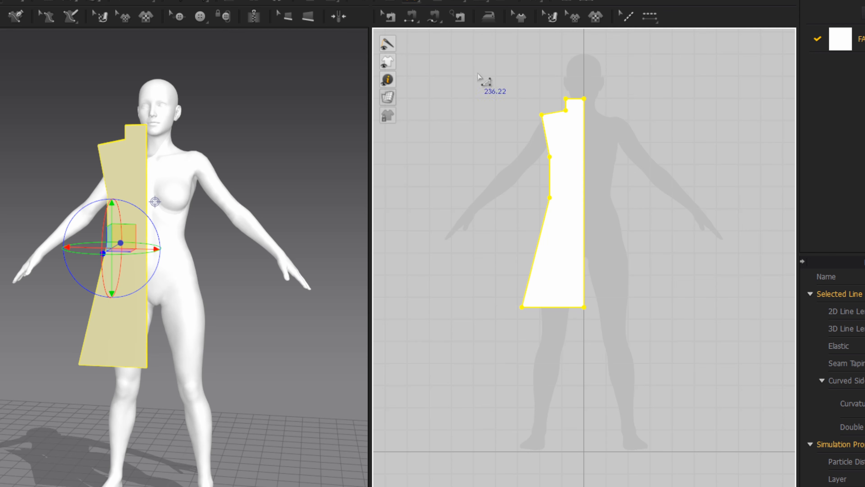
- Unfold the half-dress pattern across its centre edge using Unfold Symmetric Editing (with Sewing)
click(587, 185)
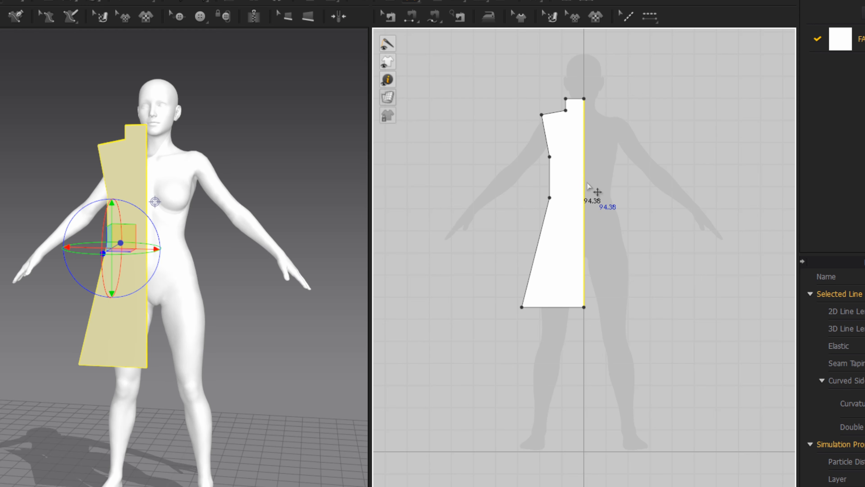
right_click(588, 184)
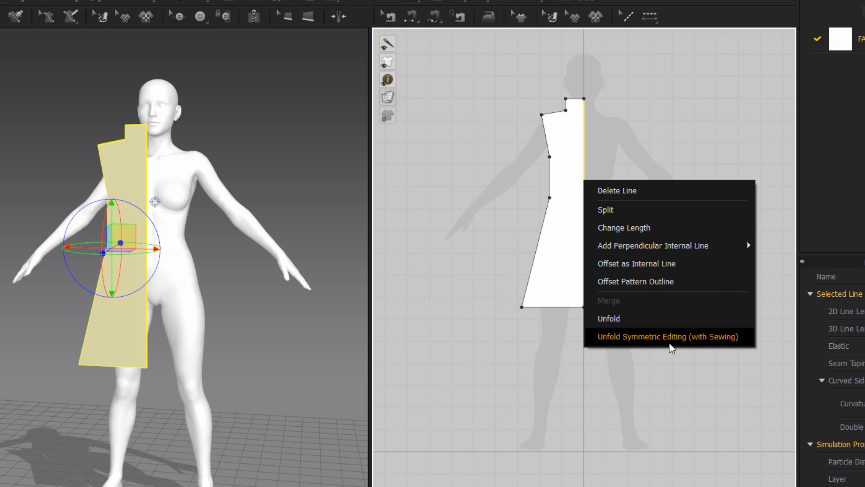
click(685, 340)
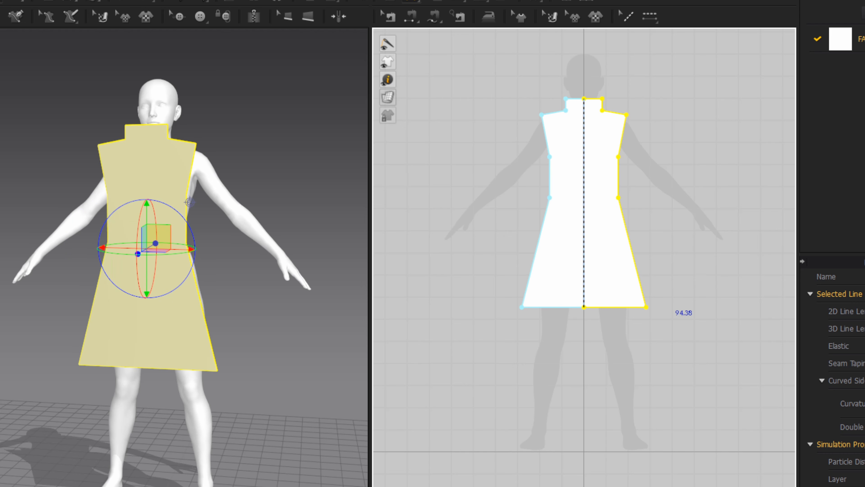
- Select the full dress pattern with the transform tool and raise it slightly in front of the avatar
right_drag(266, 183, 147, 177)
click(392, 1)
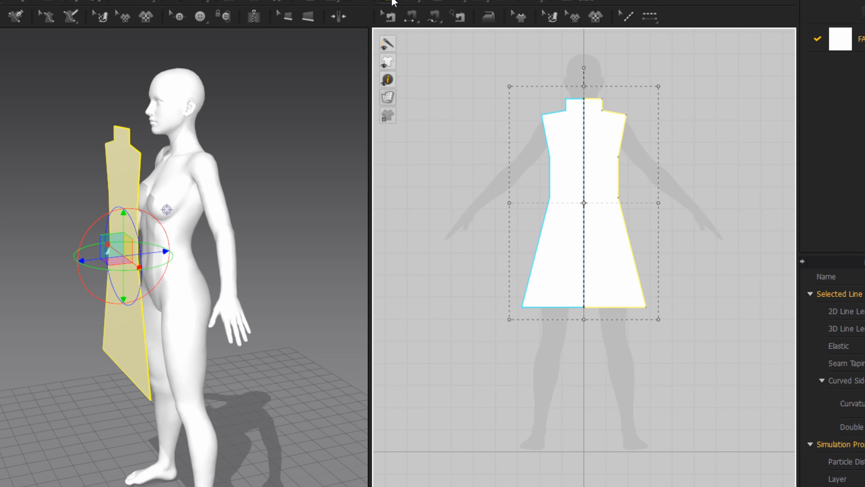
click(126, 179)
drag(127, 137, 127, 131)
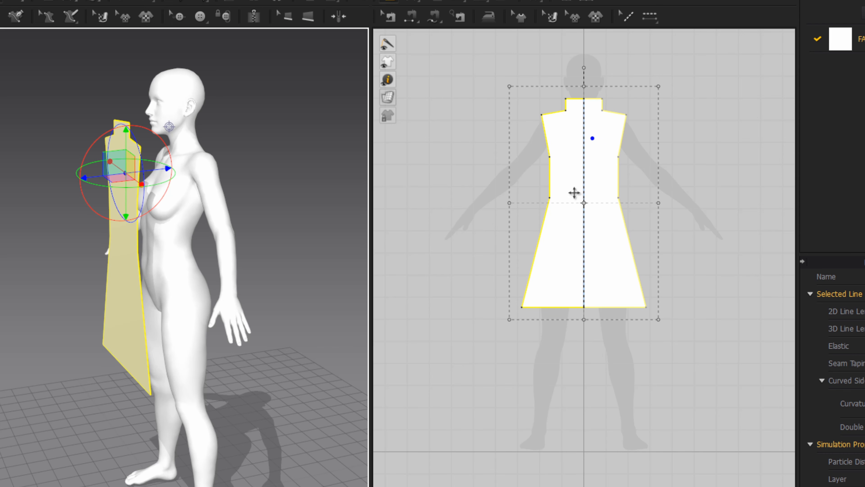
- Duplicate the dress pattern in place and move the copy behind the avatar in 3D
click(573, 194)
mouse_move(584, 203)
mouse_down()
mouse_move(584, 222)
mouse_move(585, 208)
mouse_up()
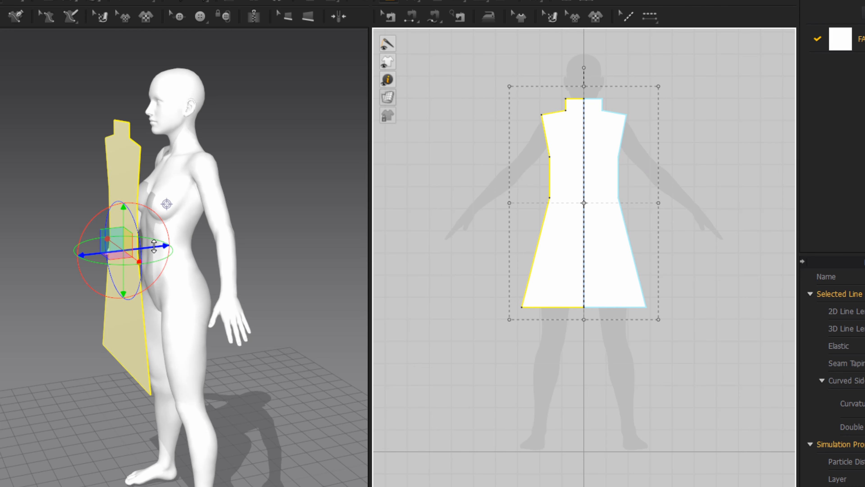
drag(154, 246, 266, 223)
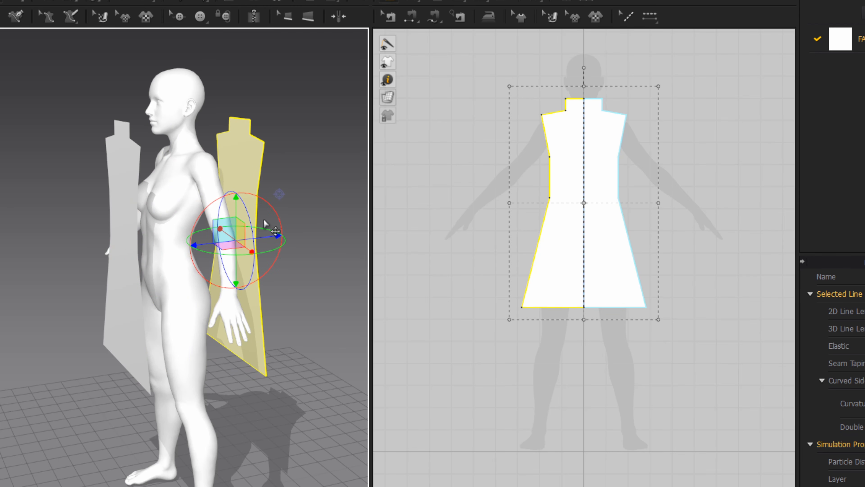
- Flip the normal of the dress pattern behind the avatar
right_drag(244, 175, 251, 245)
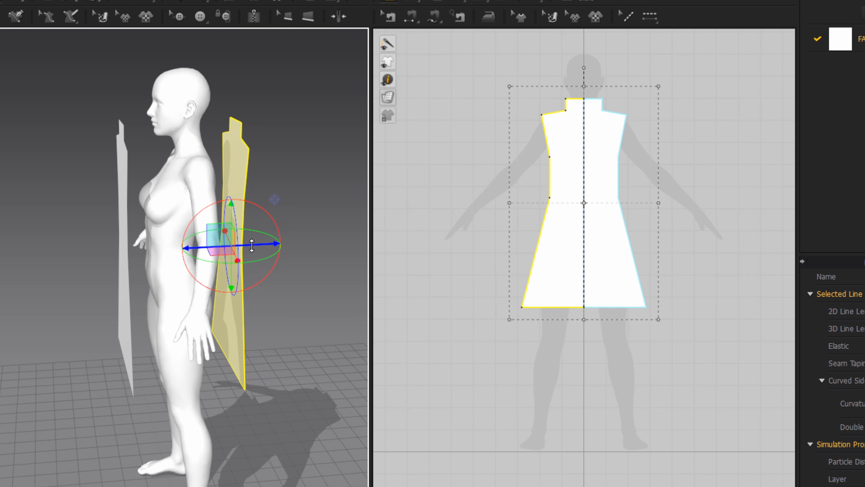
right_click(239, 177)
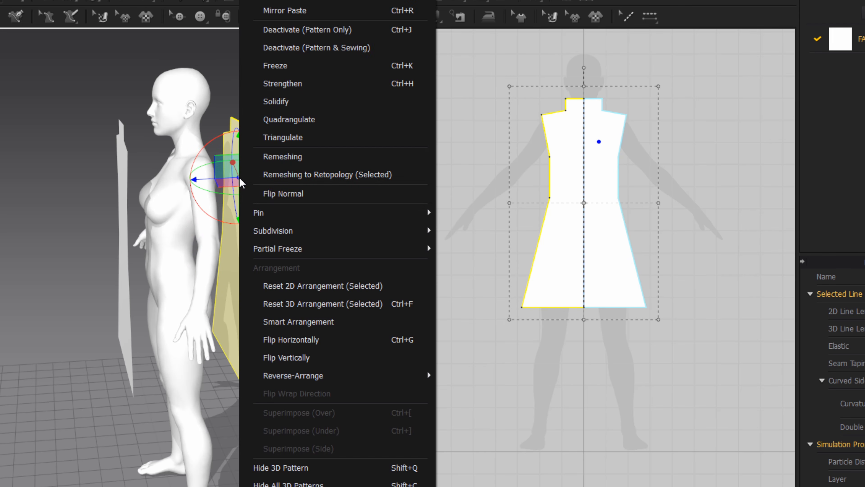
click(260, 192)
- Move the front dress pattern slightly closer to the avatar's chest
click(128, 217)
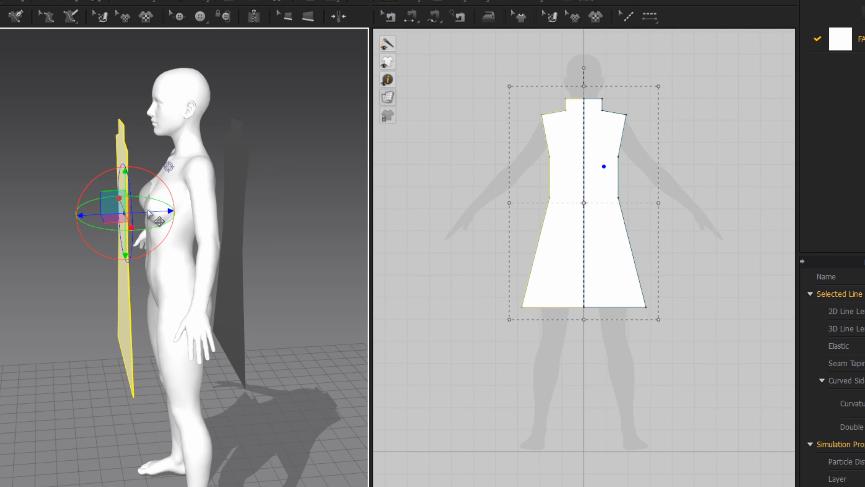
right_drag(135, 228, 145, 237)
click(127, 205)
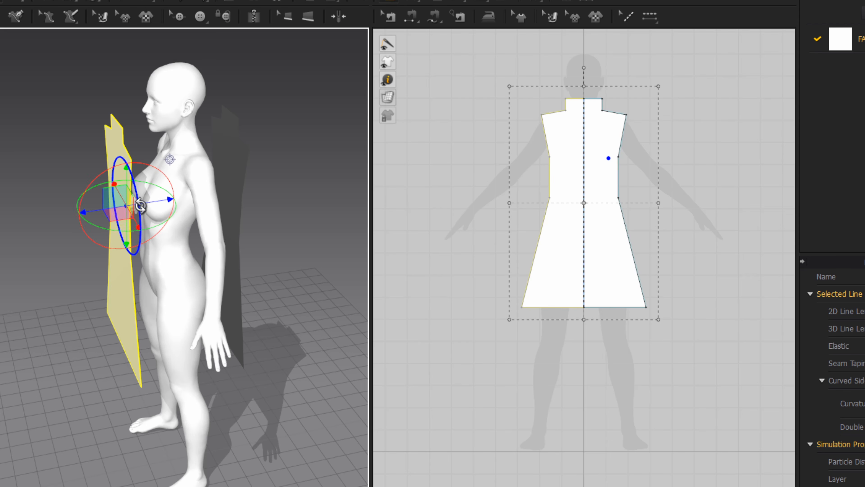
drag(154, 201, 159, 201)
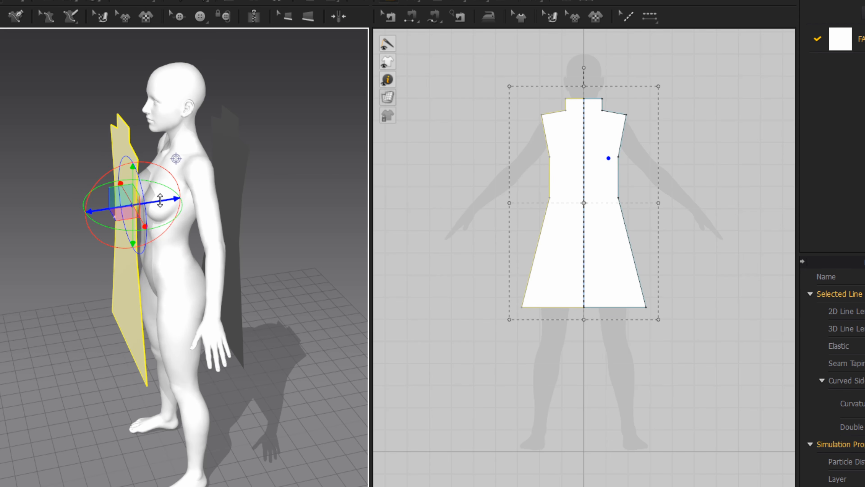
- Select the back dress pattern and place it beside the front pattern in the 2D layout, clear of the silhouette
right_drag(163, 202, 221, 163)
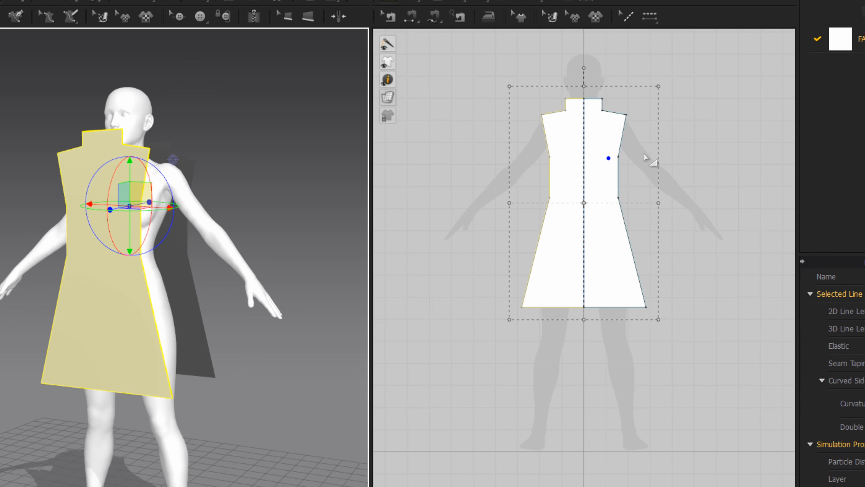
click(187, 162)
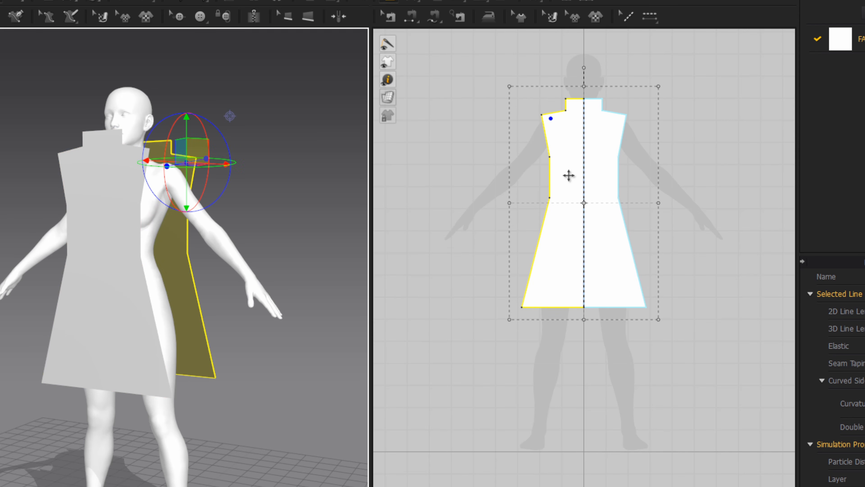
drag(569, 155, 715, 170)
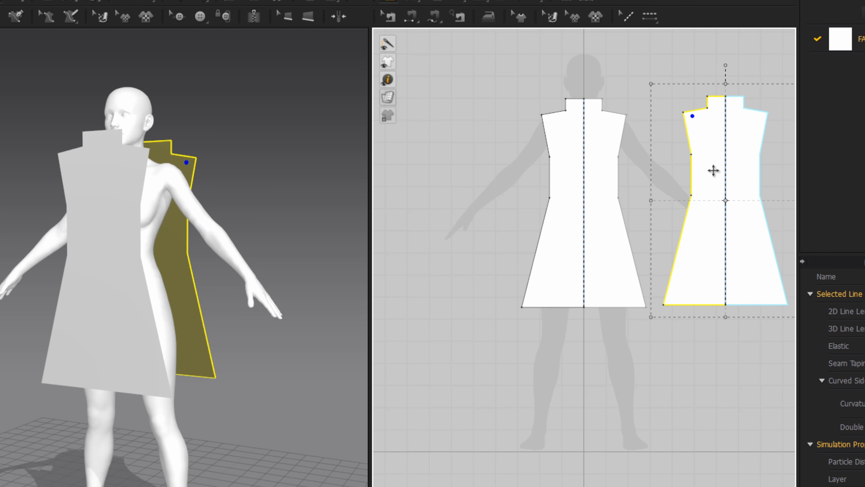
- Use Segment Sewing to join the flared side edge below the waist on the front pattern to the matching back edge
mouse_move(285, 203)
right_down()
mouse_move(330, 191)
mouse_move(276, 207)
right_up()
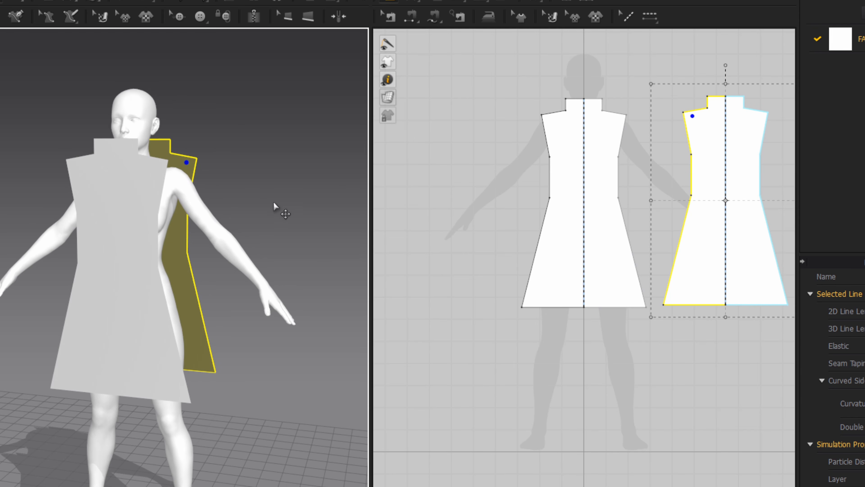
key(n)
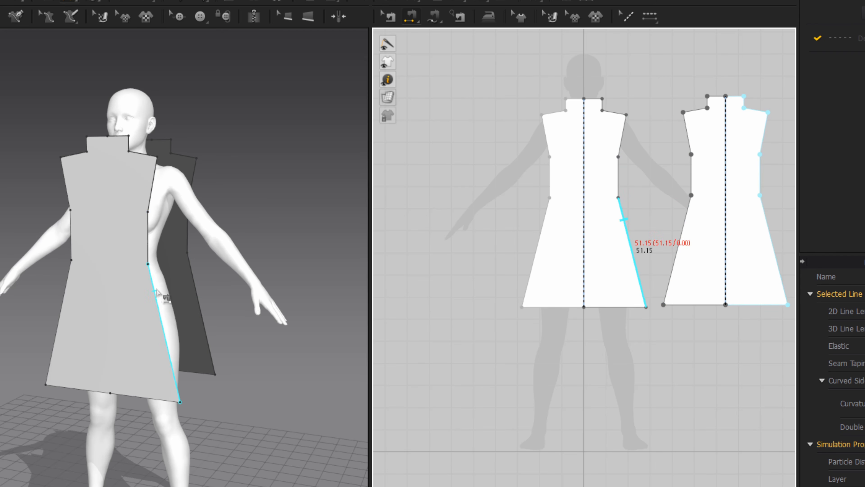
scroll(187, 271, up, 5)
right_drag(191, 268, 163, 289)
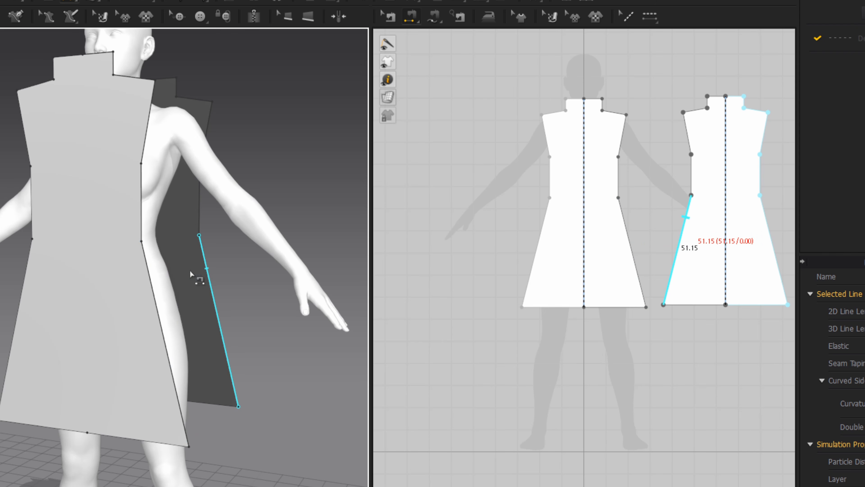
click(153, 284)
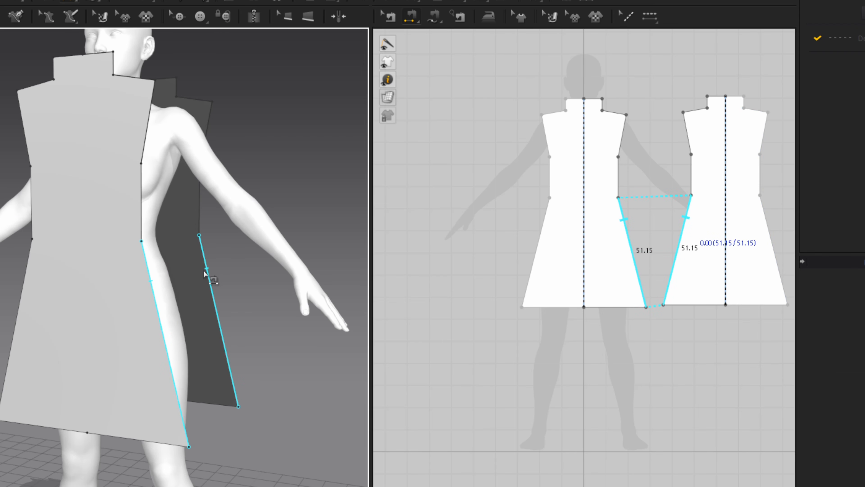
click(206, 265)
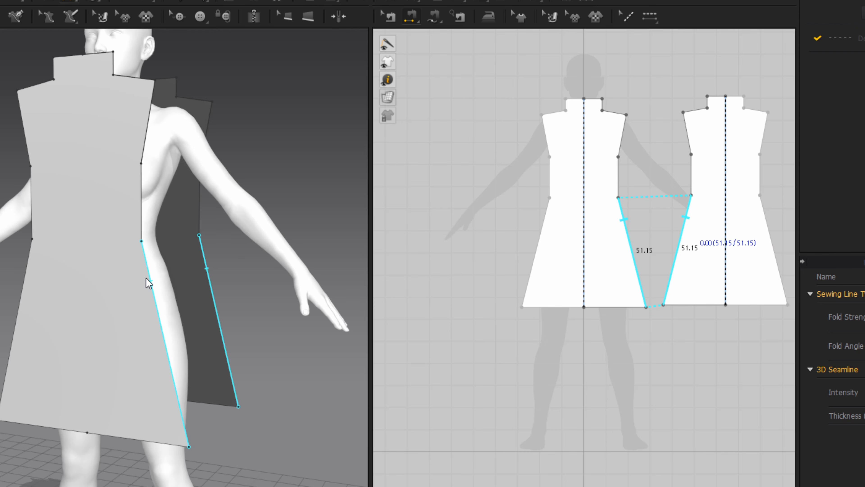
- Undo the flared side seam, try sewing it with the back edge's direction reversed, and undo that crossed seam
right_drag(230, 267, 194, 267)
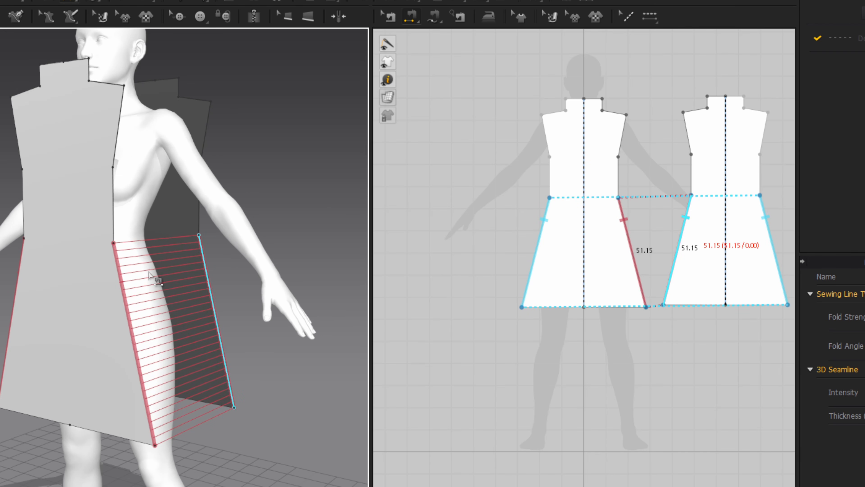
key(ctrl+z)
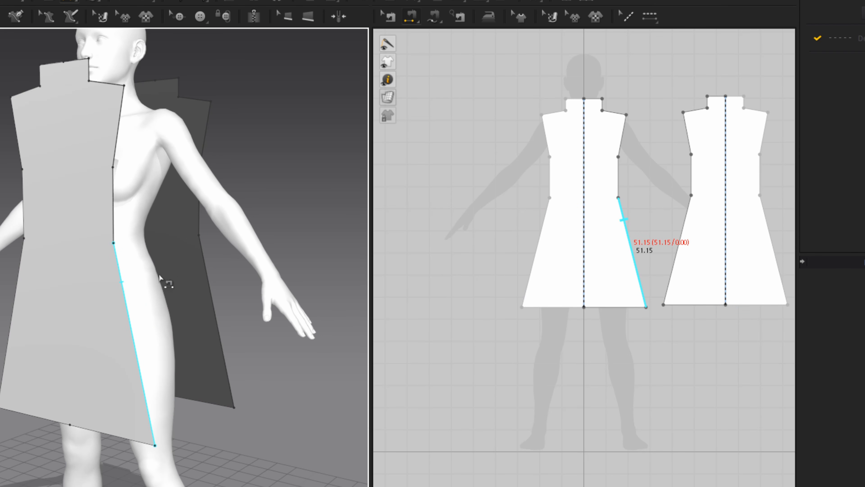
click(128, 291)
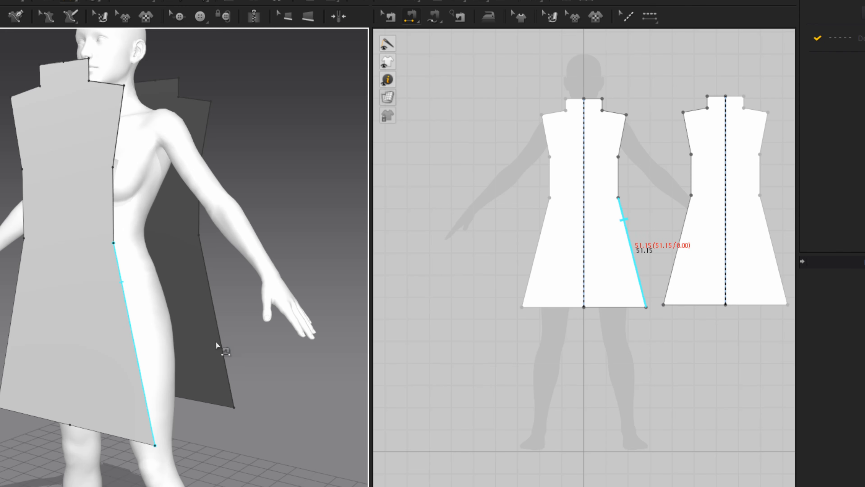
click(222, 372)
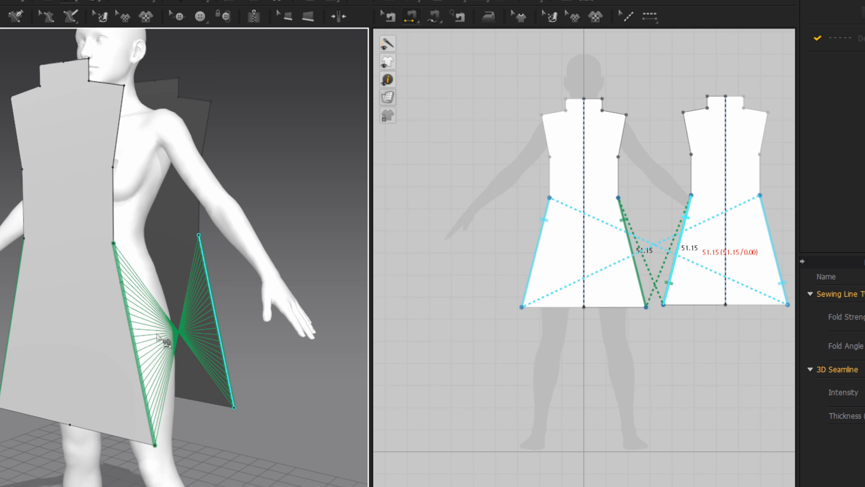
key(ctrl+z)
- Sew the flared side edges of front and back in matching direction, and join the straight waist side edges above them
click(119, 271)
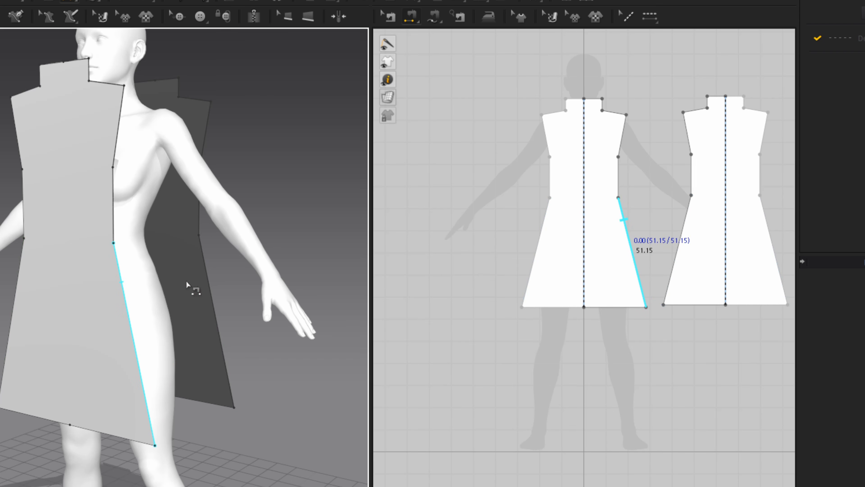
click(205, 272)
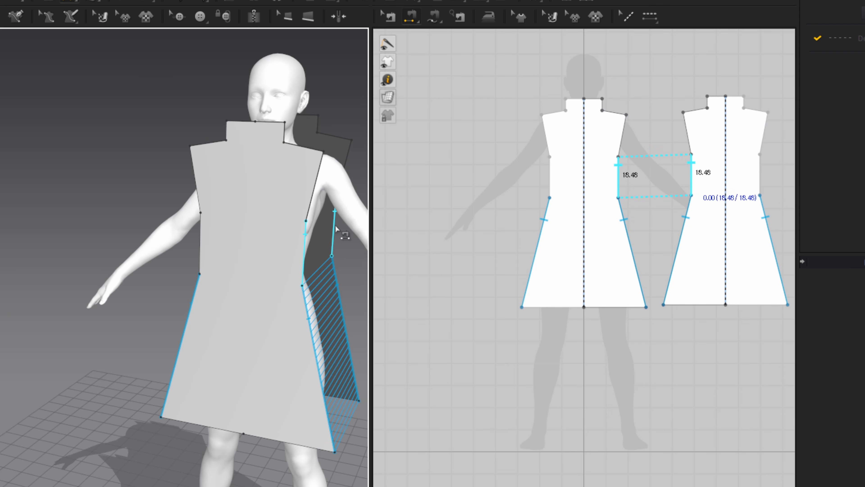
click(336, 226)
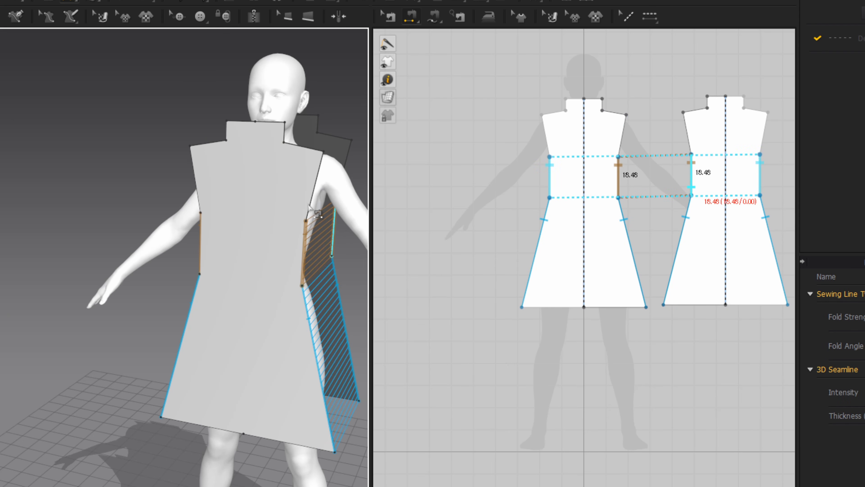
- Sew the front pattern's shoulder and collar side edges to the matching edges of the back pattern
click(296, 147)
click(326, 137)
click(287, 136)
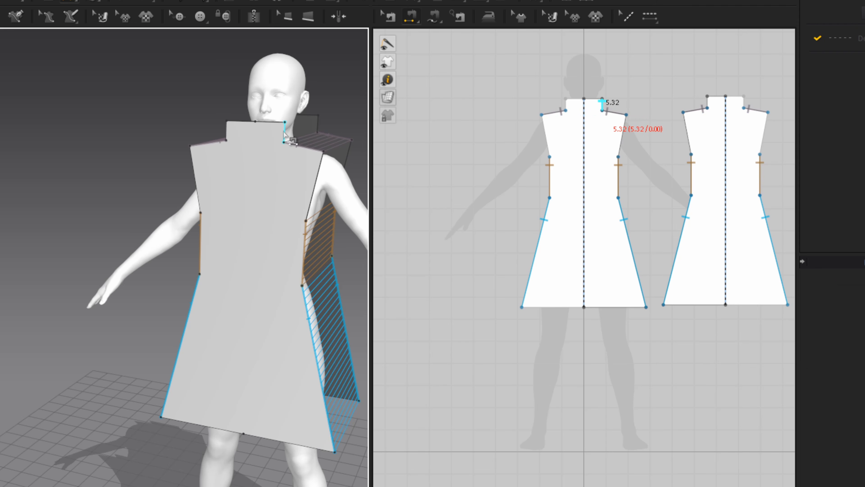
click(322, 131)
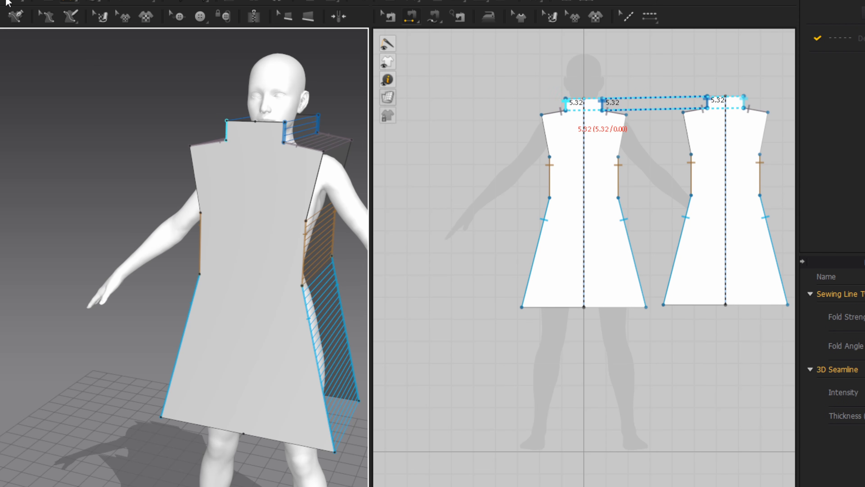
- Simulate the sewn front and back patterns to drape the dress on the avatar, and clear the selection
click(15, 16)
click(237, 142)
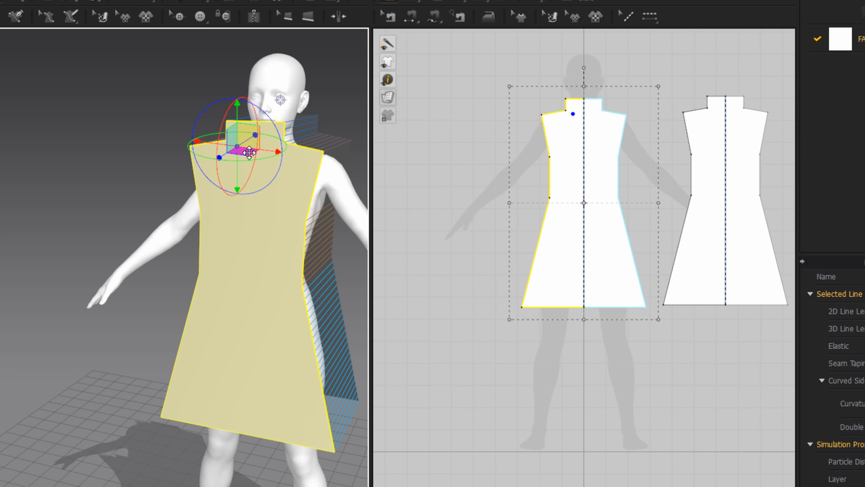
key(space)
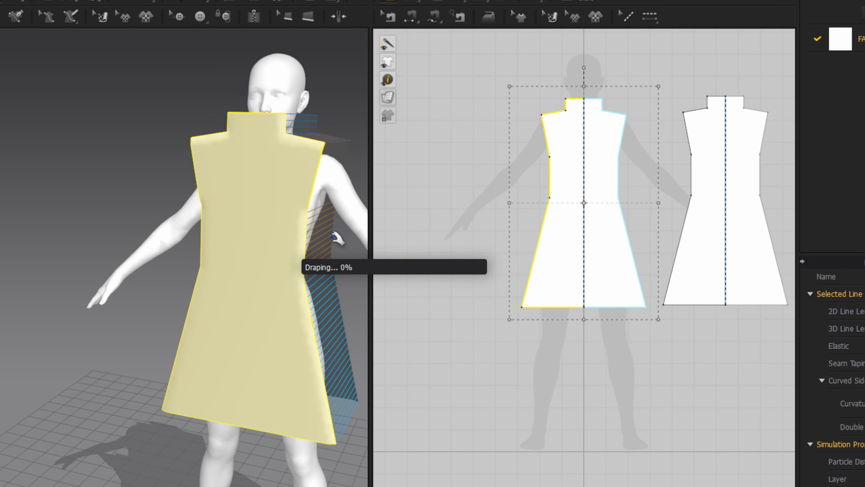
right_drag(234, 222, 299, 236)
middle_drag(300, 235, 230, 228)
click(232, 230)
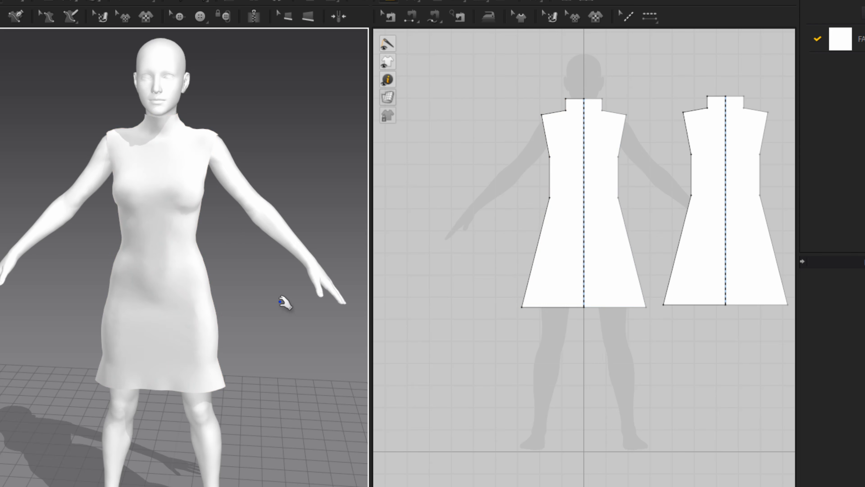
mouse_move(284, 303)
right_down()
mouse_move(155, 269)
mouse_move(83, 278)
mouse_move(269, 277)
mouse_move(318, 305)
mouse_move(276, 297)
right_up()
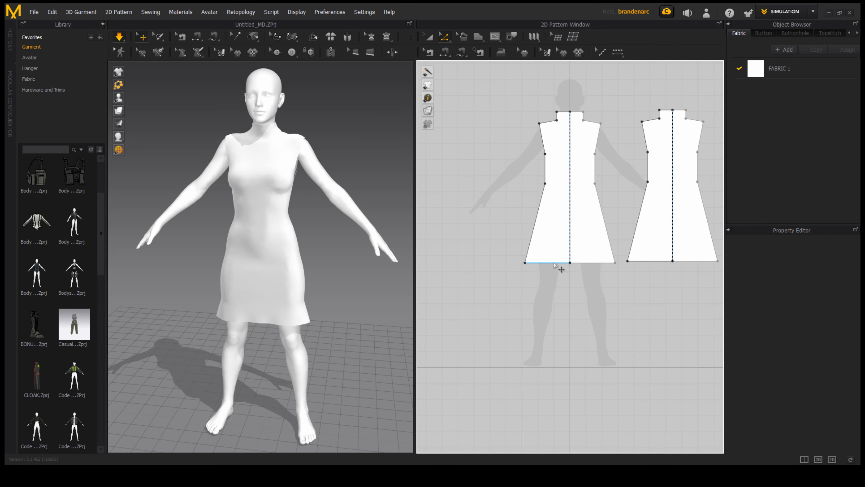
- Raise the front and back hem edges together to shorten the dress, making each half hem about 26.8 cm wide
click(554, 263)
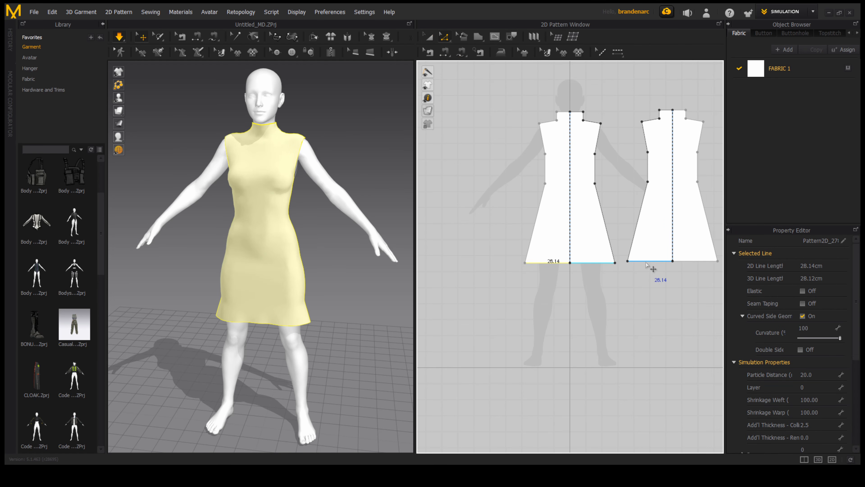
shift+click(647, 262)
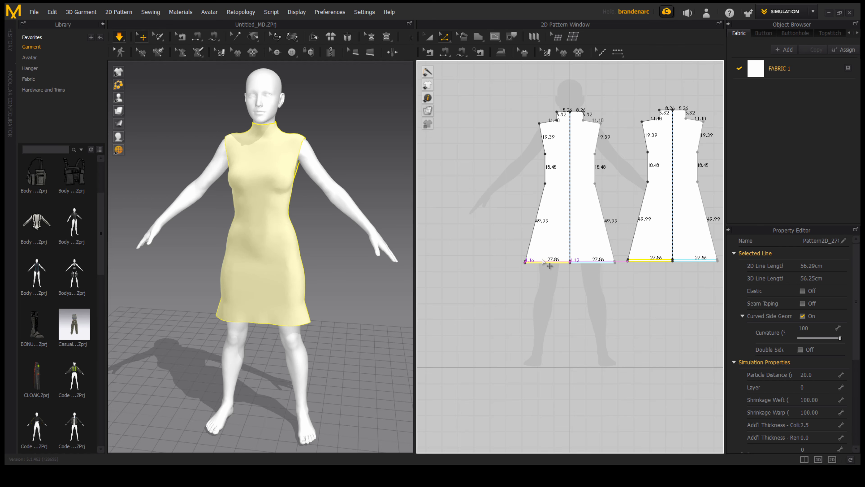
drag(542, 260, 566, 286)
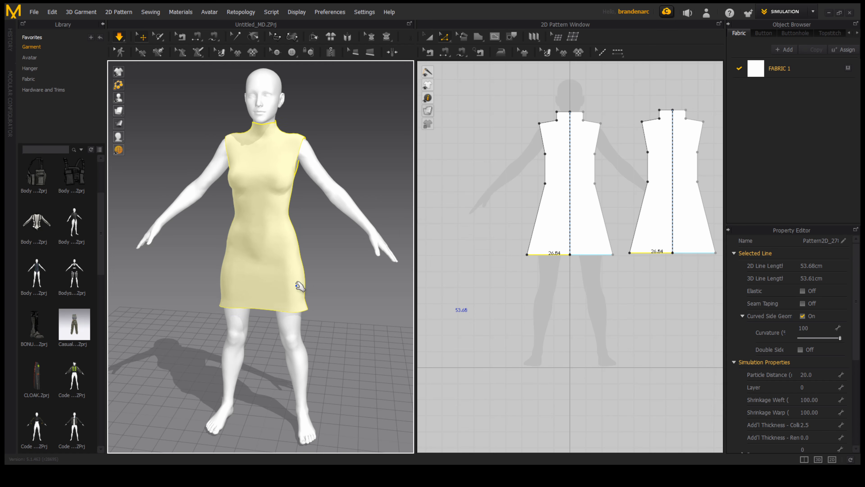
right_drag(299, 290, 342, 280)
click(342, 279)
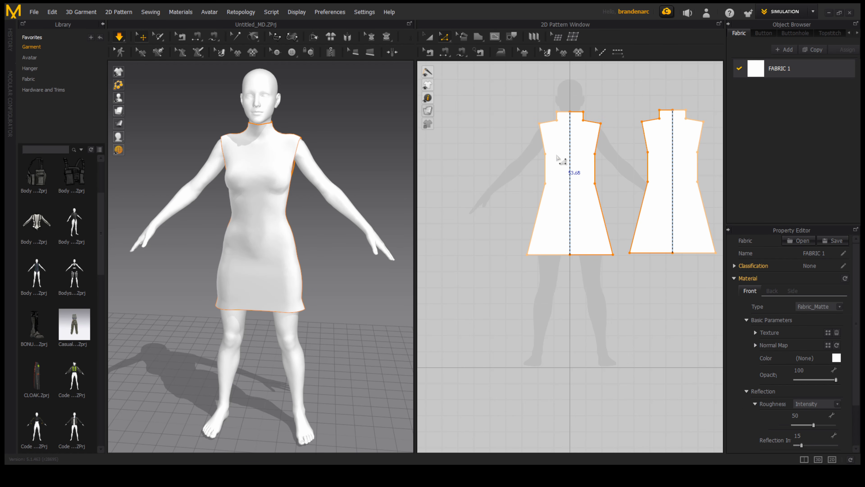
- Select both the front and back dress patterns and assign FABRIC 1 to them
click(428, 38)
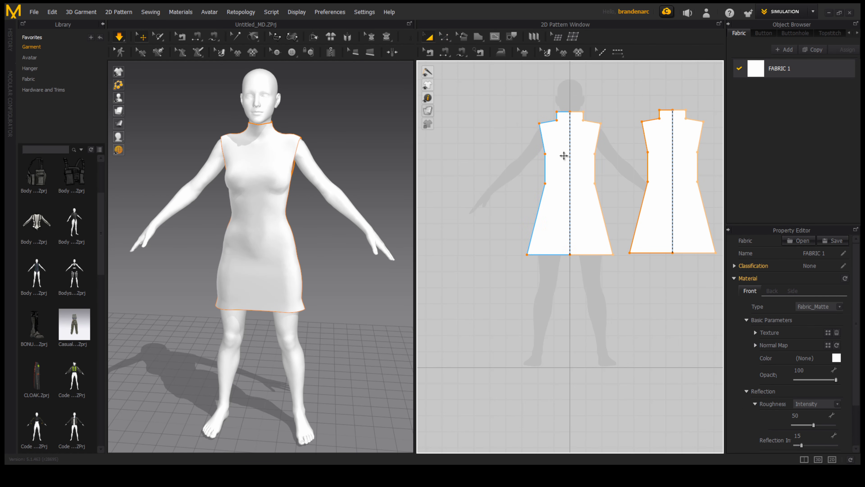
click(564, 155)
shift+click(656, 171)
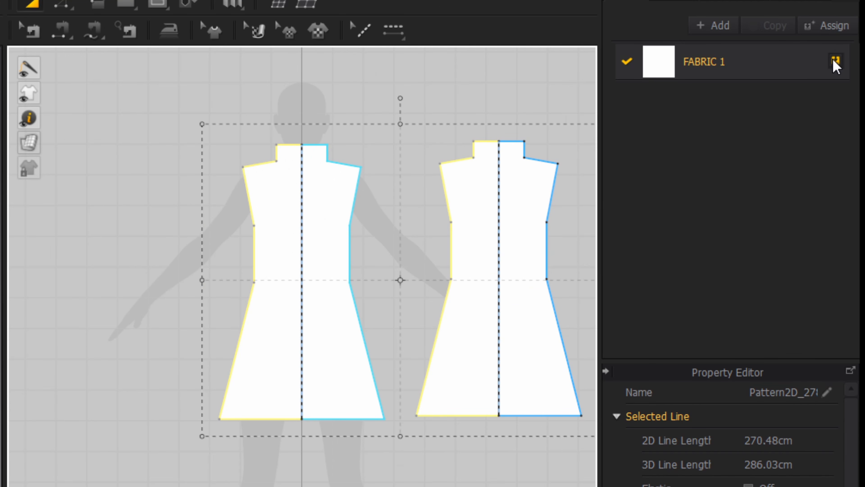
click(835, 61)
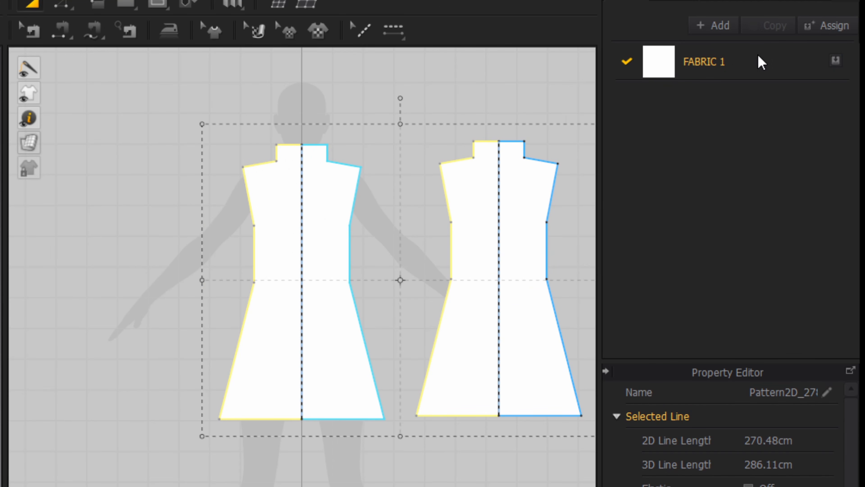
- Rename the fabric FABRIC 1 as Dress
double_click(715, 61)
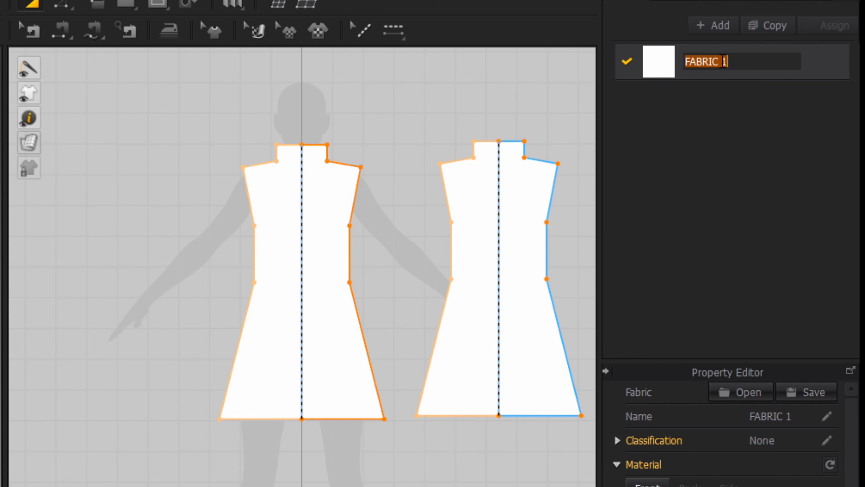
text(Dre)
text(ss)
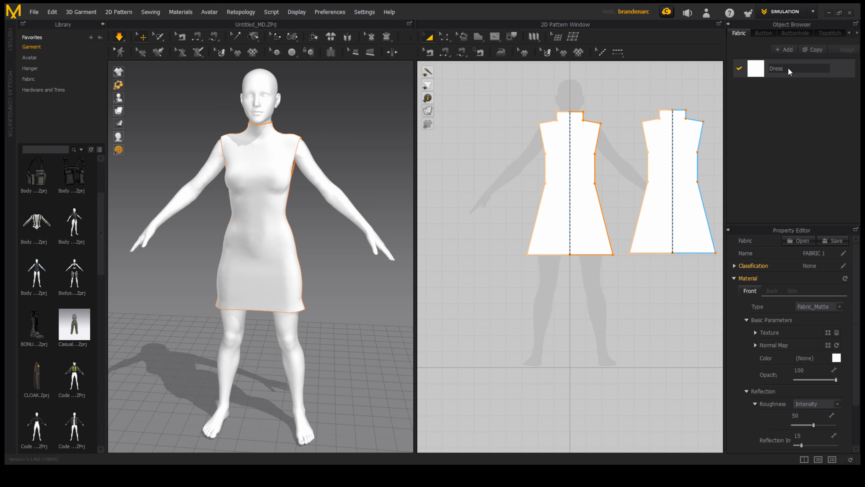
key(Return)
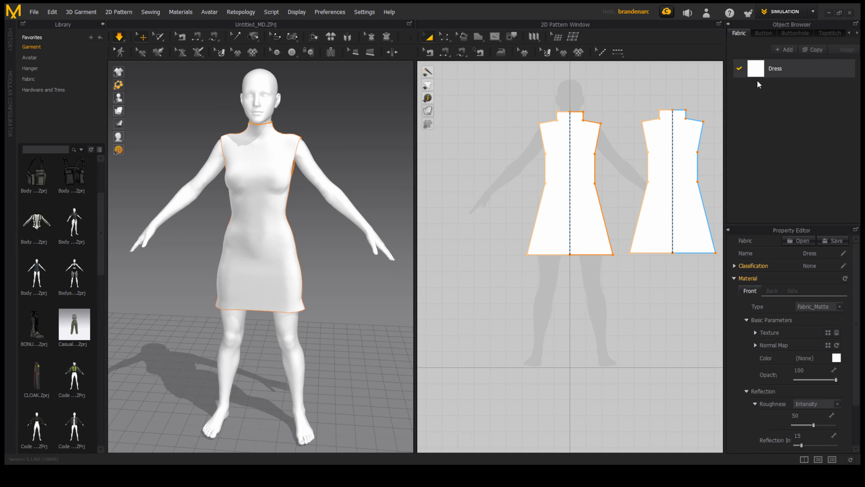
click(837, 358)
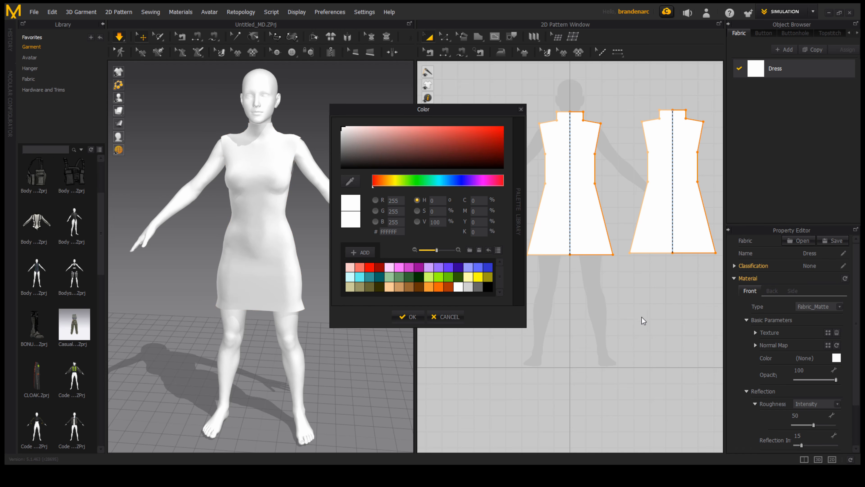
drag(442, 160, 344, 130)
click(453, 317)
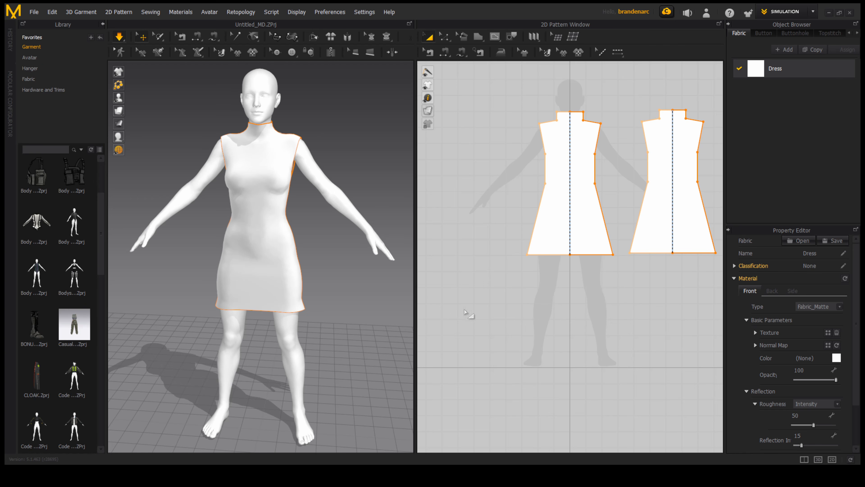
click(535, 314)
- Switch to the Animation workspace and record the dress simulation over the avatar's animation from frame 0 to 20
right_drag(300, 228, 319, 248)
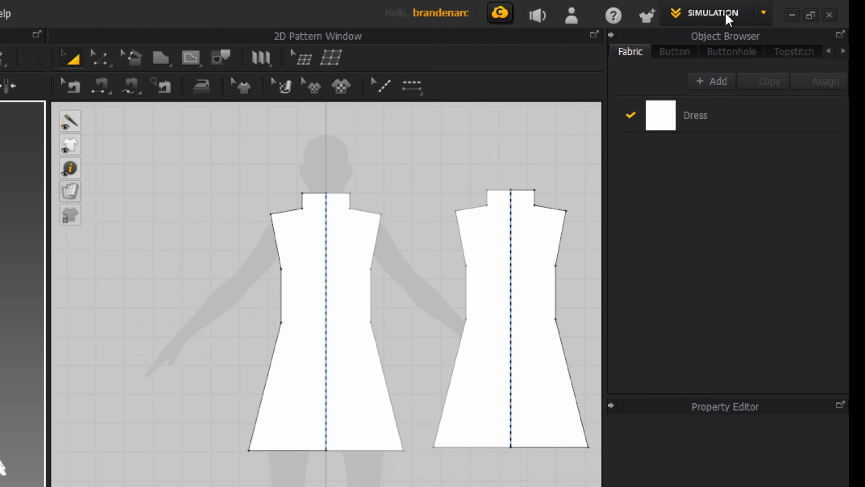
click(791, 12)
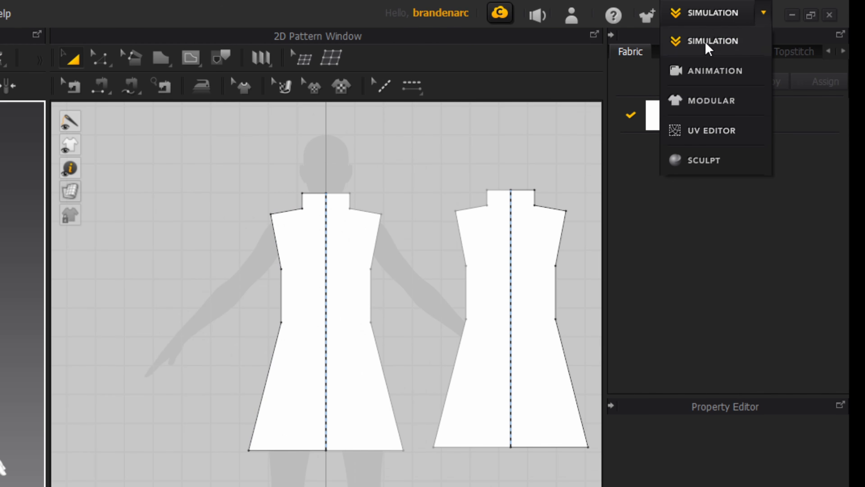
click(719, 71)
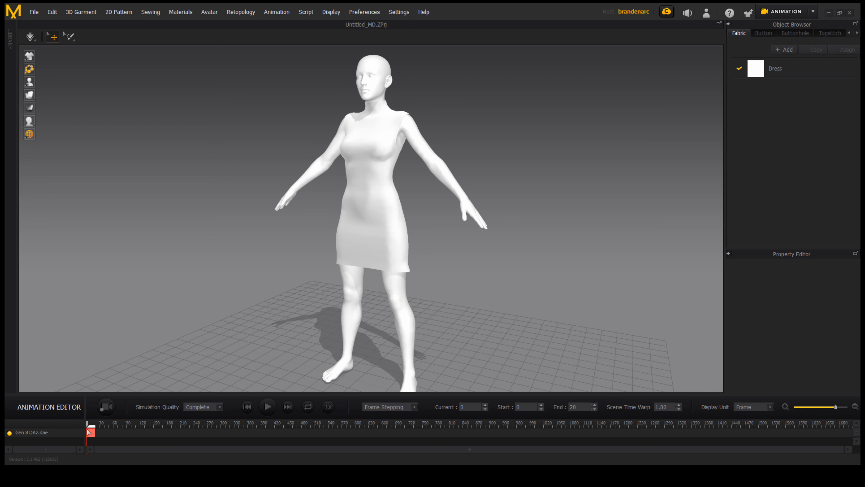
mouse_move(245, 326)
right_down()
mouse_move(424, 319)
mouse_move(260, 328)
right_up()
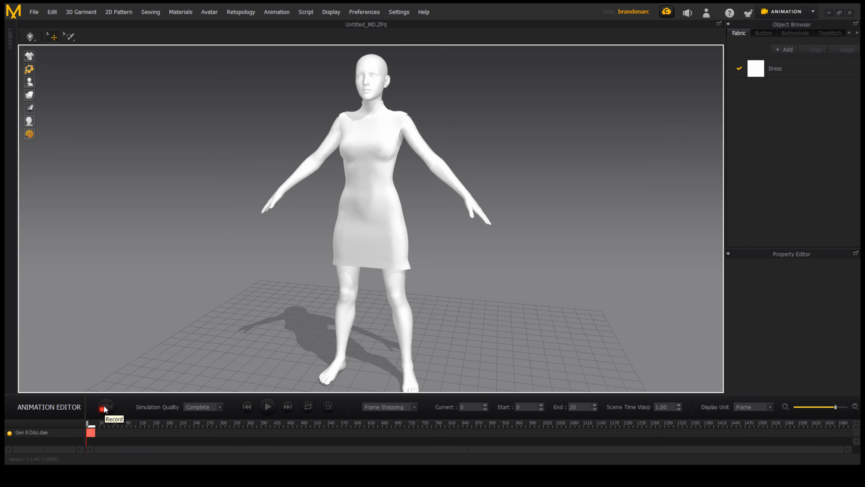
click(104, 408)
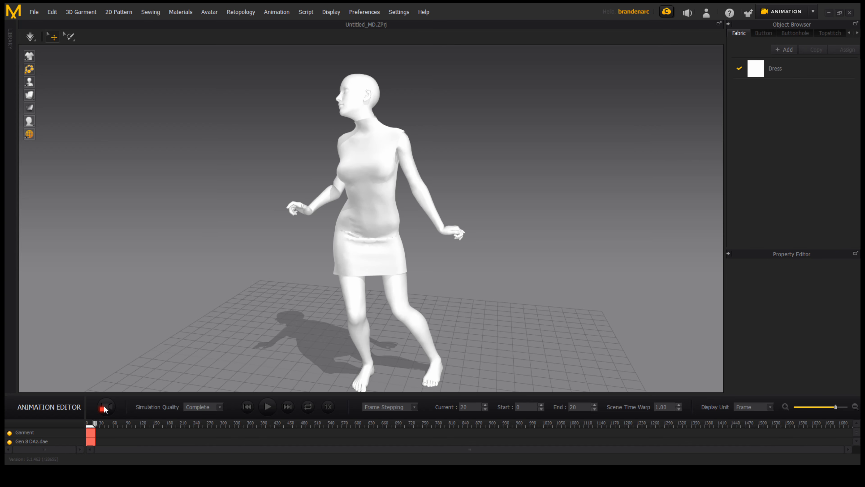
- Enlarge the timeline and scrub to frames 8 and 11 to inspect how the dress follows the walking avatar
right_drag(401, 216, 354, 255)
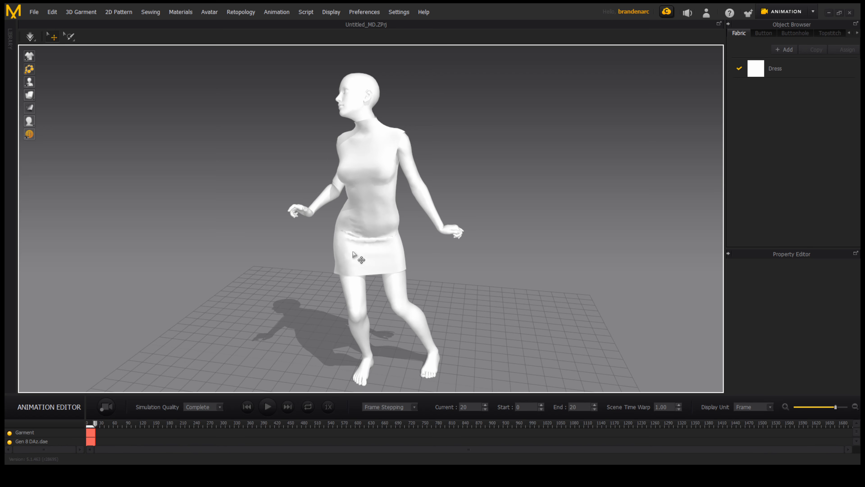
scroll(186, 439, down, 1)
scroll(164, 442, up, 5)
scroll(150, 440, down, 1)
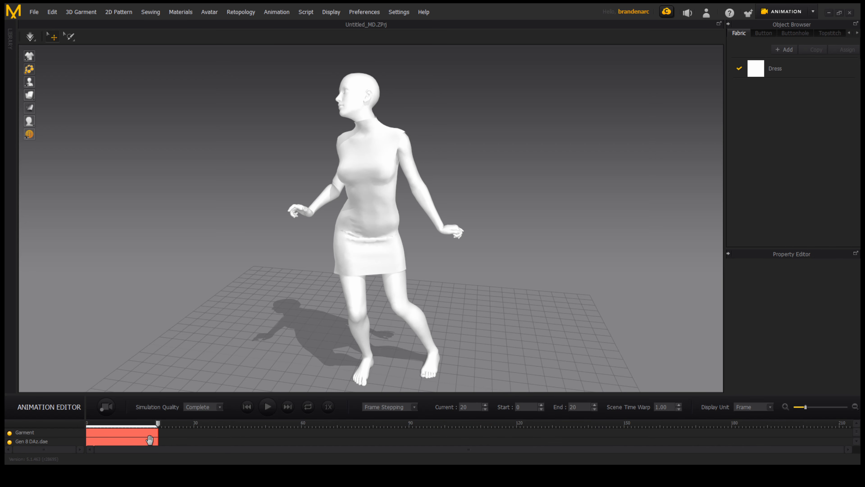
scroll(149, 440, up, 1)
drag(221, 427, 143, 430)
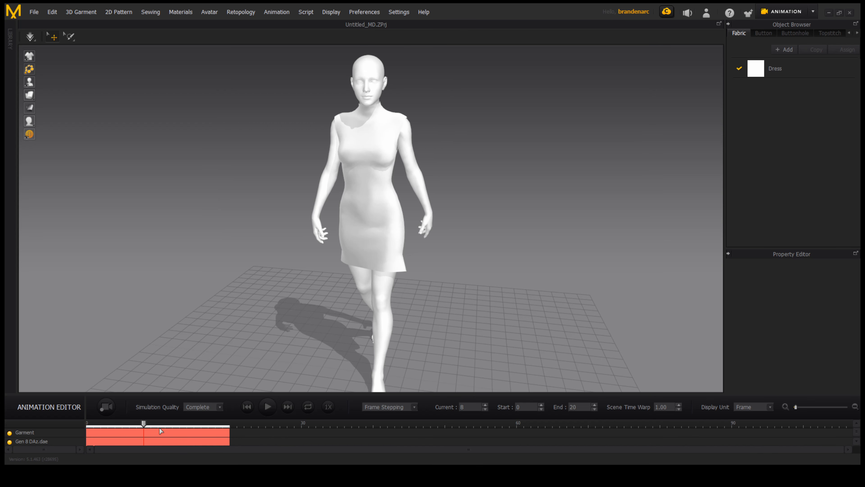
click(165, 427)
right_drag(265, 355, 322, 351)
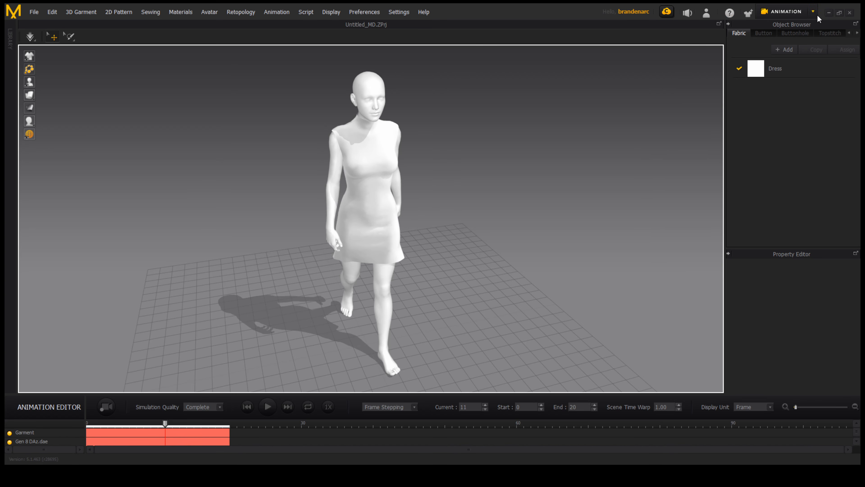
- Switch from the Animation workspace to the Simulation workspace and start simulating the dress on the avatar
click(801, 12)
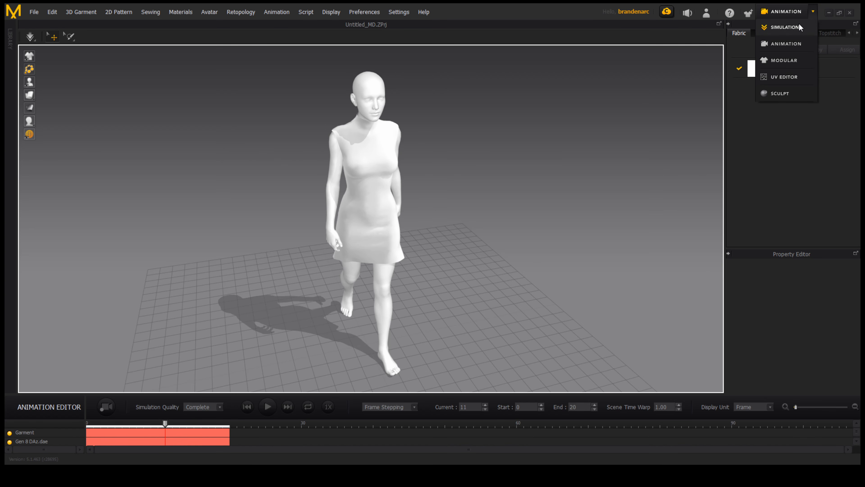
click(799, 23)
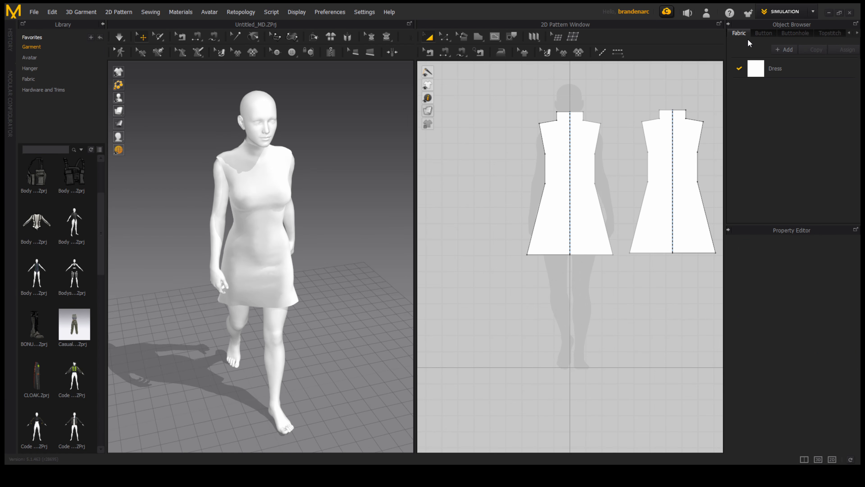
right_drag(378, 136, 69, 121)
right_drag(309, 141, 208, 136)
key(space)
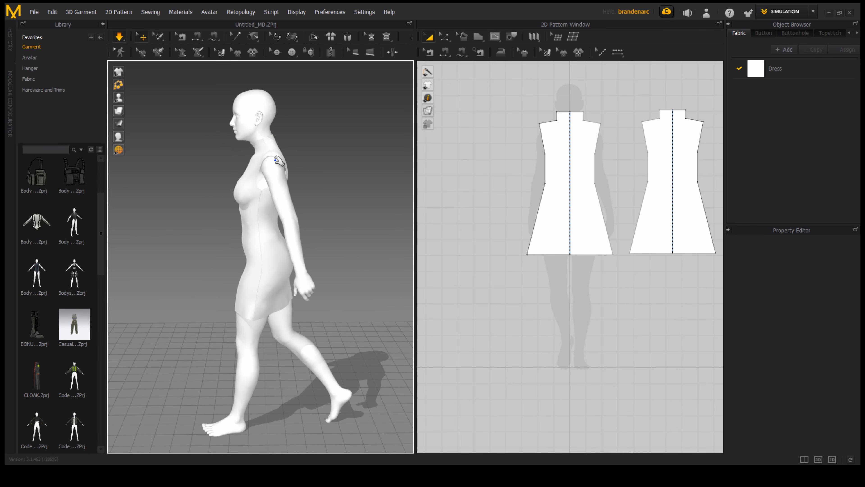
- Tug the dress at the front hem and the back armhole while the simulation runs
right_drag(281, 167, 389, 178)
click(289, 308)
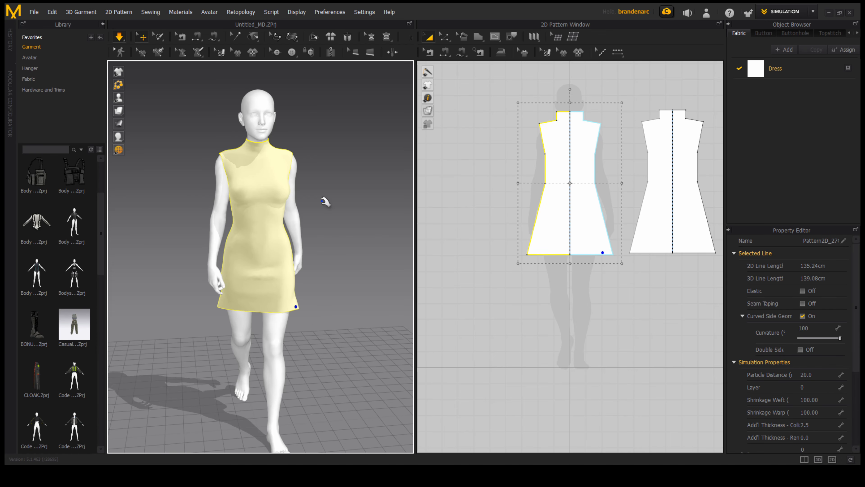
right_drag(324, 199, 256, 195)
click(295, 165)
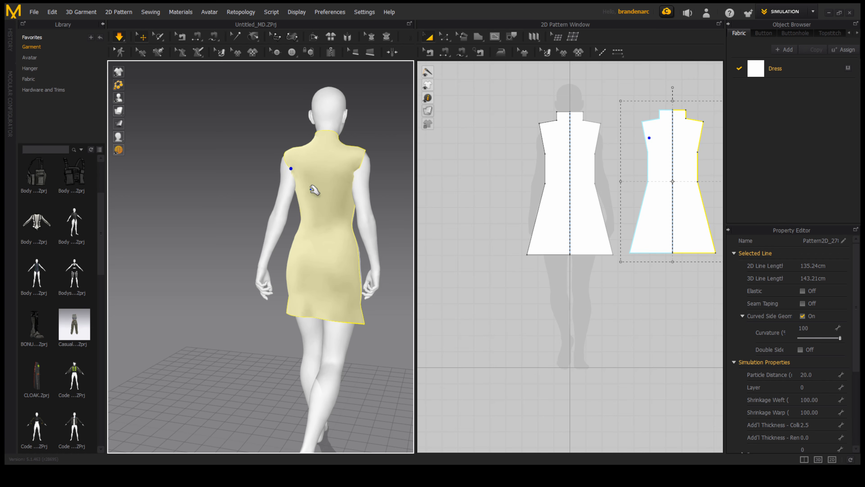
click(378, 177)
- Pull the back of the dress into place around the avatar's right armhole during the simulation
right_drag(236, 228, 352, 168)
scroll(355, 169, up, 3)
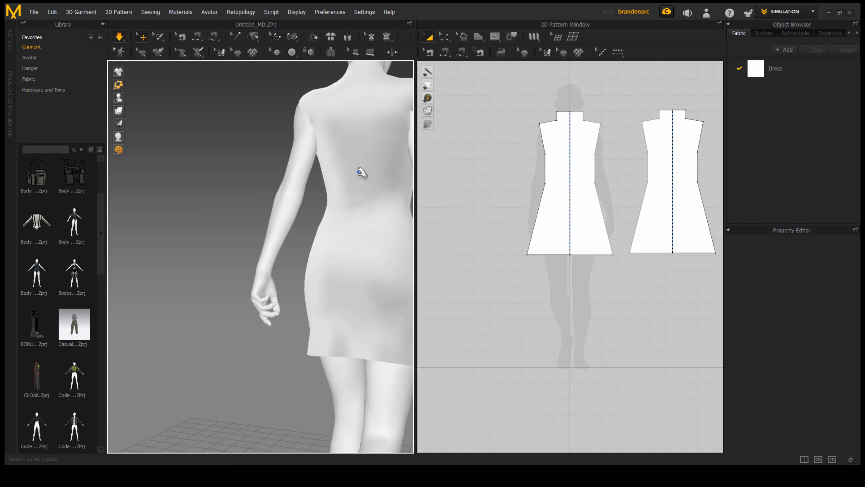
middle_drag(370, 156, 310, 184)
scroll(296, 186, up, 2)
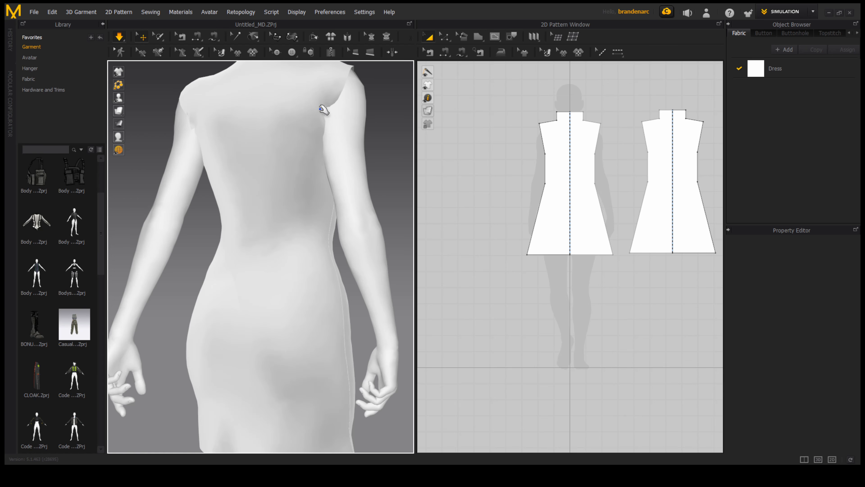
click(327, 119)
drag(333, 124, 284, 126)
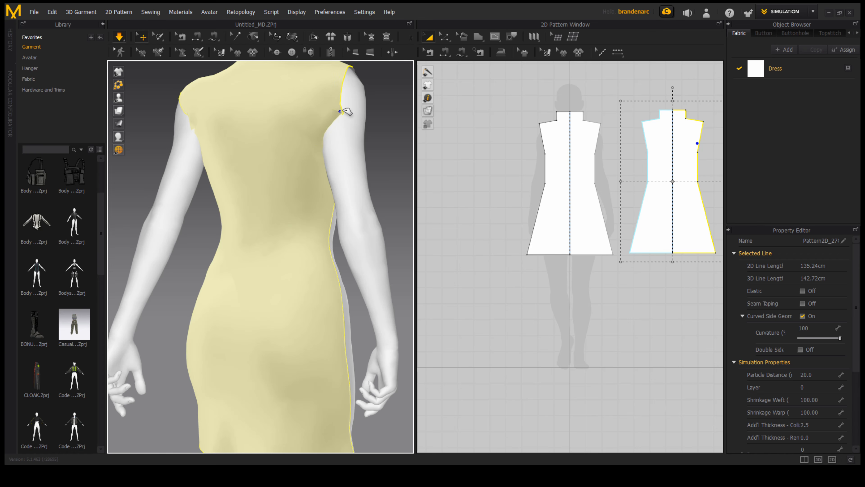
drag(348, 111, 342, 129)
click(383, 115)
- Adjust the back of the dress at the left armhole, returning to a full front view of the avatar
right_drag(367, 139, 413, 149)
click(170, 87)
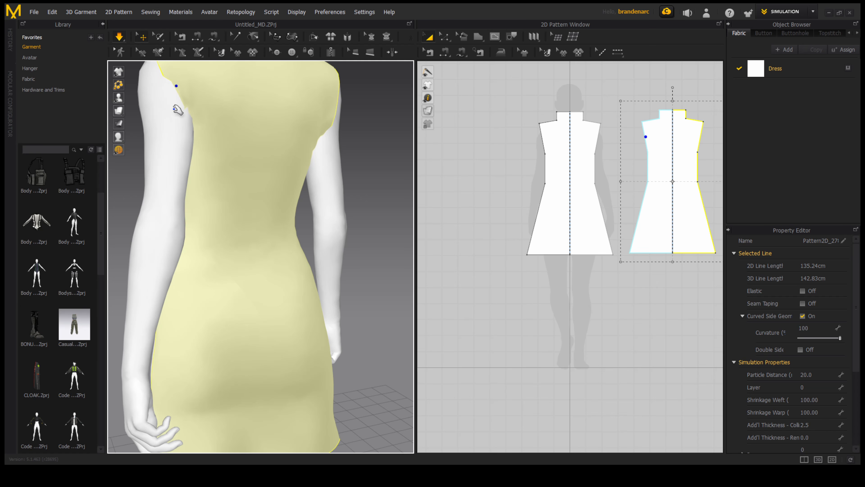
click(365, 138)
right_drag(350, 162, 251, 212)
scroll(258, 189, down, 4)
scroll(238, 168, down, 4)
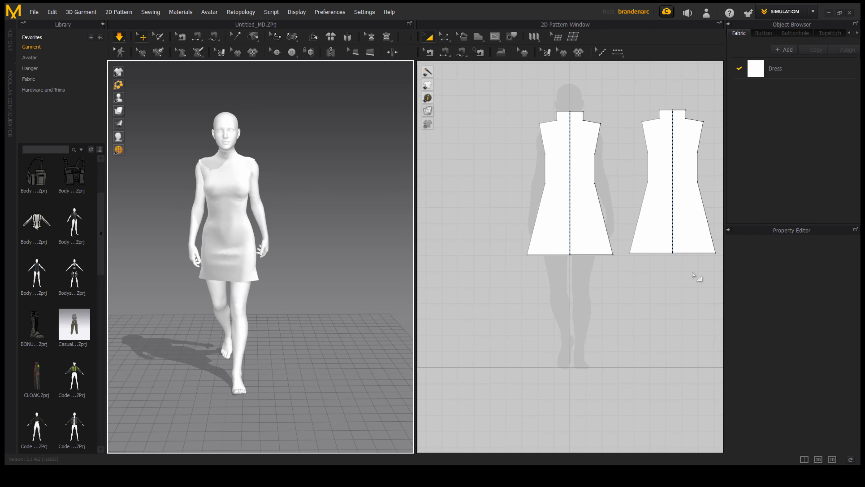
- Select both the front and back dress patterns and apply Remeshing to them
middle_drag(617, 279, 594, 306)
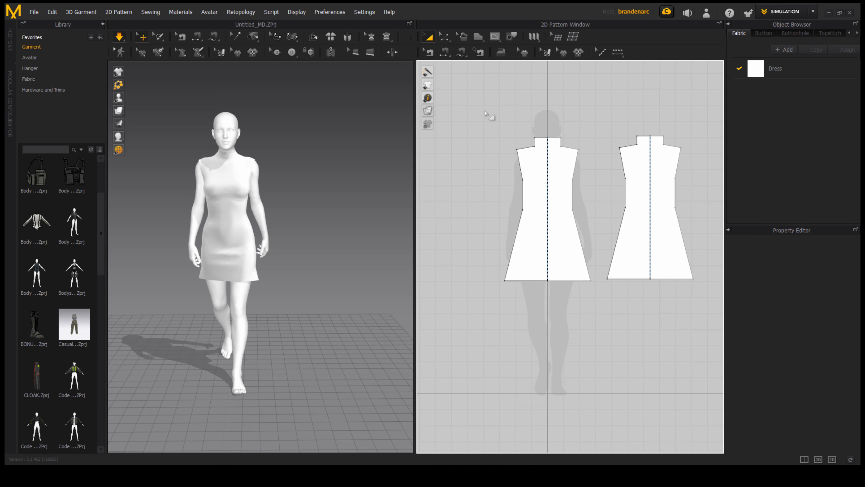
drag(480, 108, 717, 304)
click(482, 105)
drag(475, 96, 713, 320)
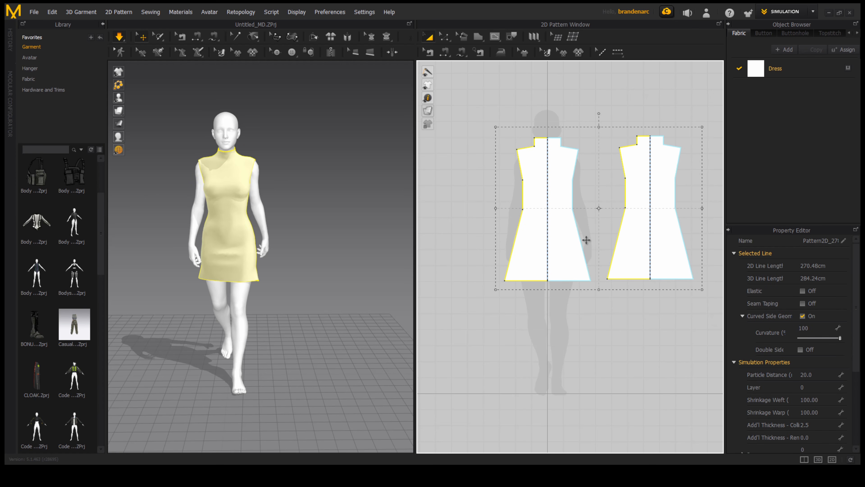
right_click(228, 175)
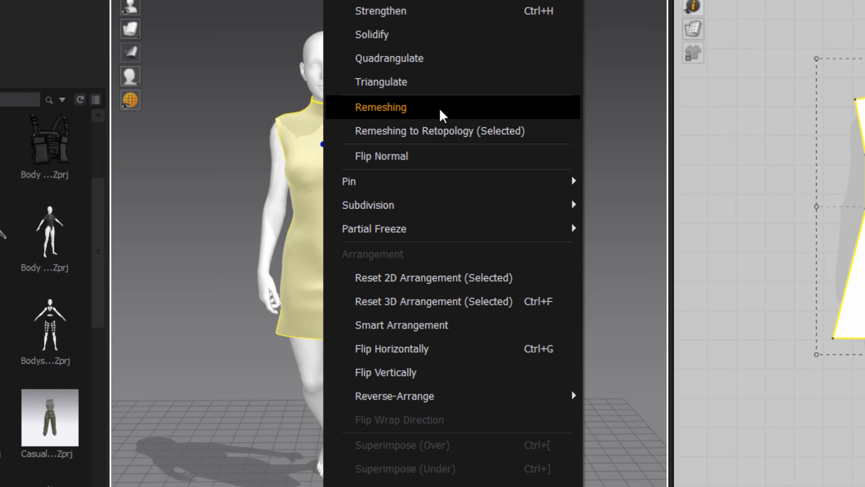
click(442, 114)
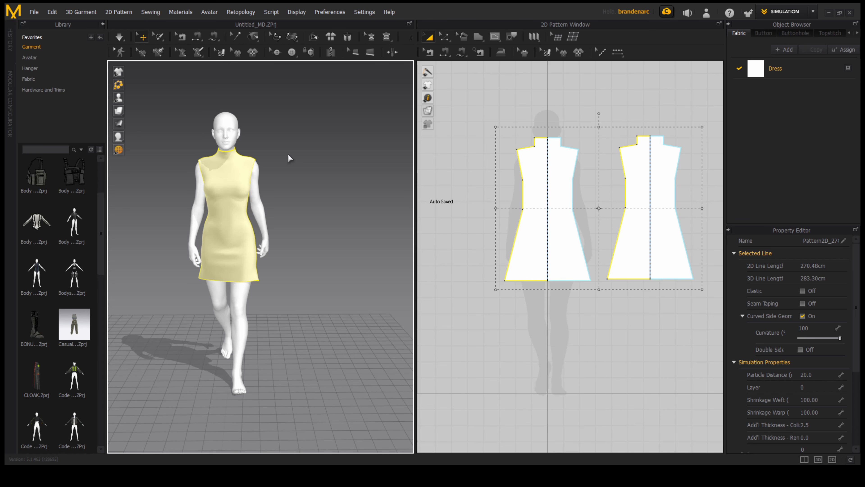
click(287, 153)
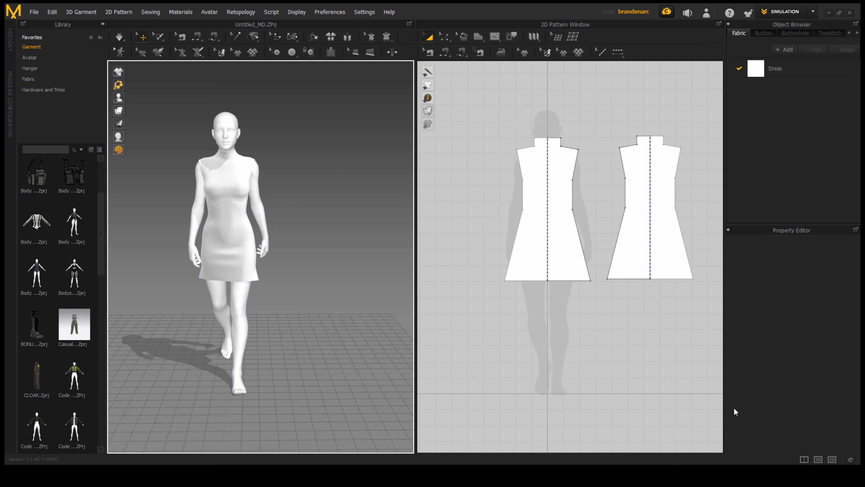
click(34, 12)
mouse_move(51, 75)
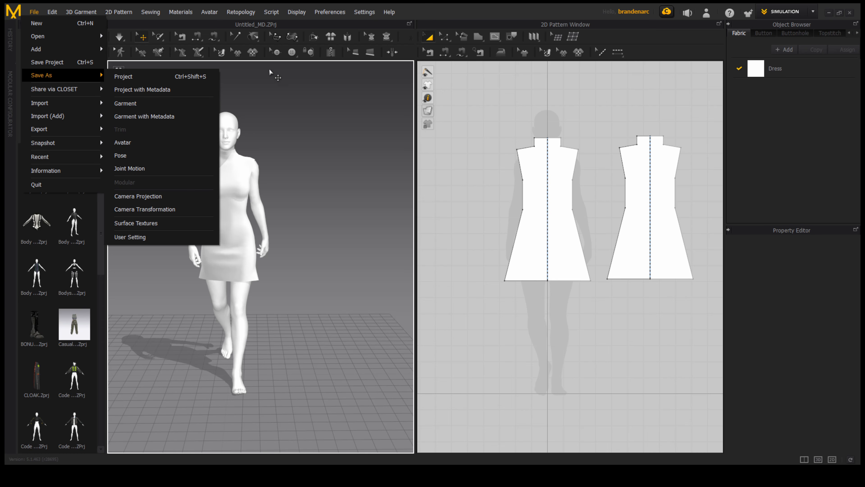
drag(100, 236, 100, 249)
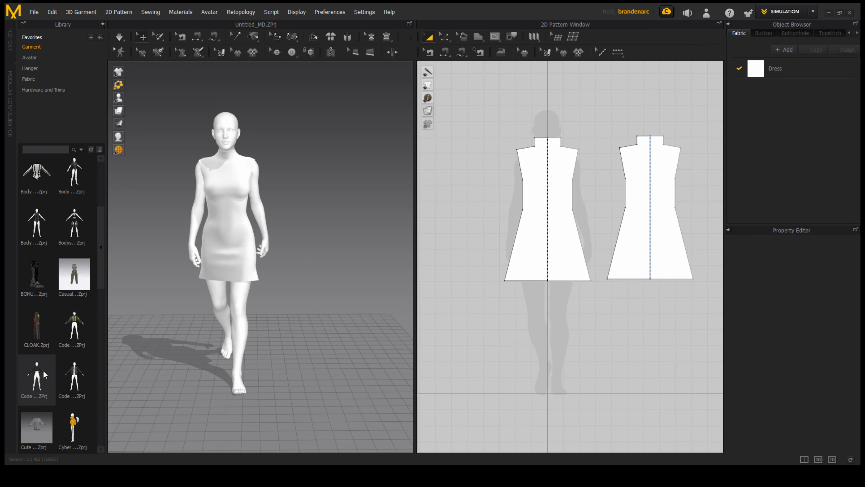
mouse_move(43, 371)
scroll(44, 374, down, 1)
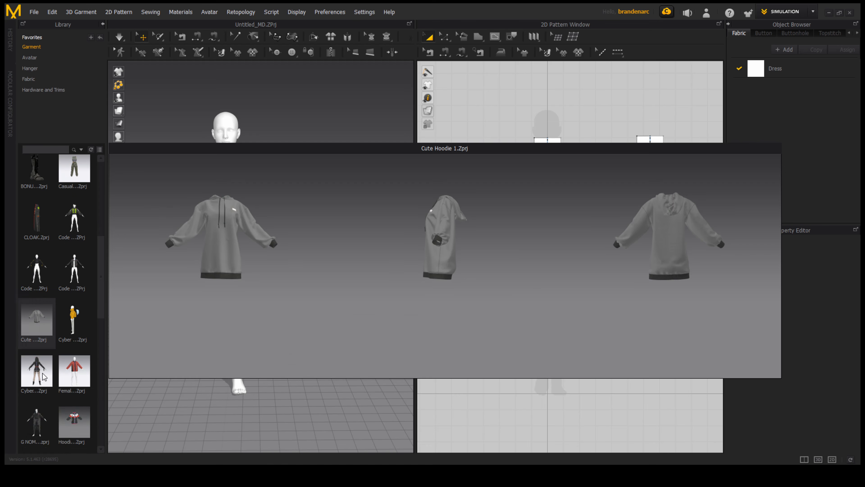
scroll(43, 373, down, 1)
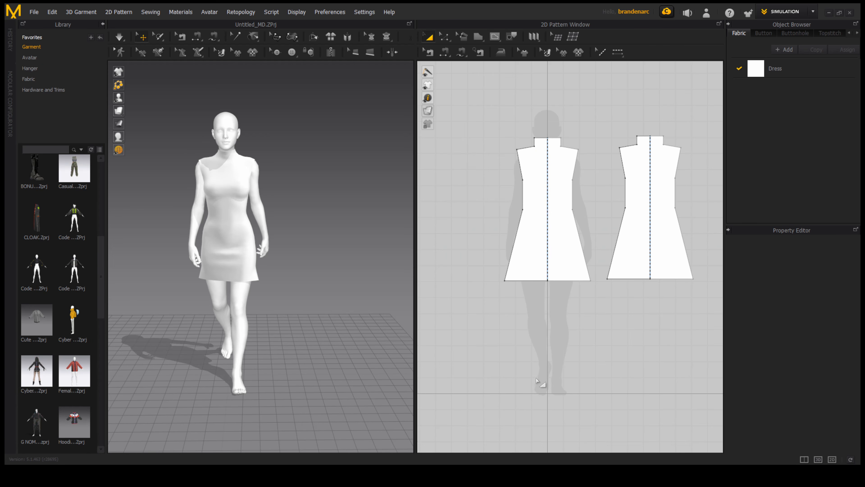
scroll(634, 363, up, 2)
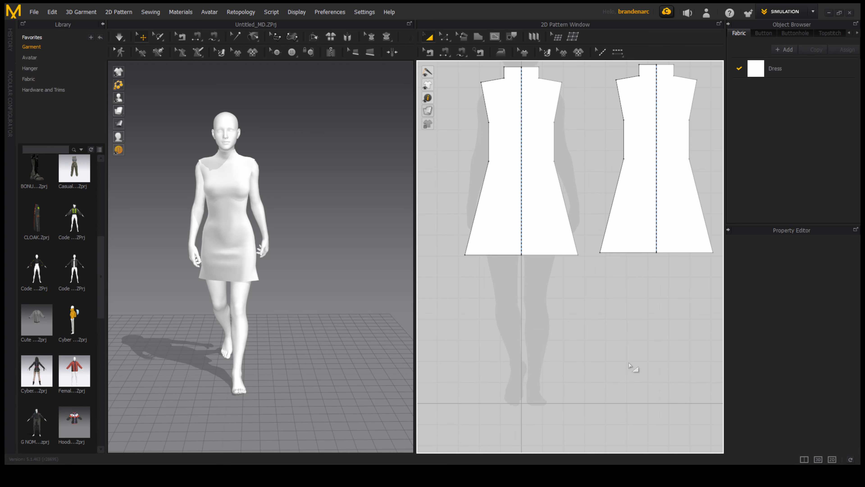
scroll(633, 363, down, 3)
- Export both selected dress patterns as the OBJ file Clothes DA8 in Final Tut, as a single, unwelded, thin object in mm
drag(713, 339, 476, 98)
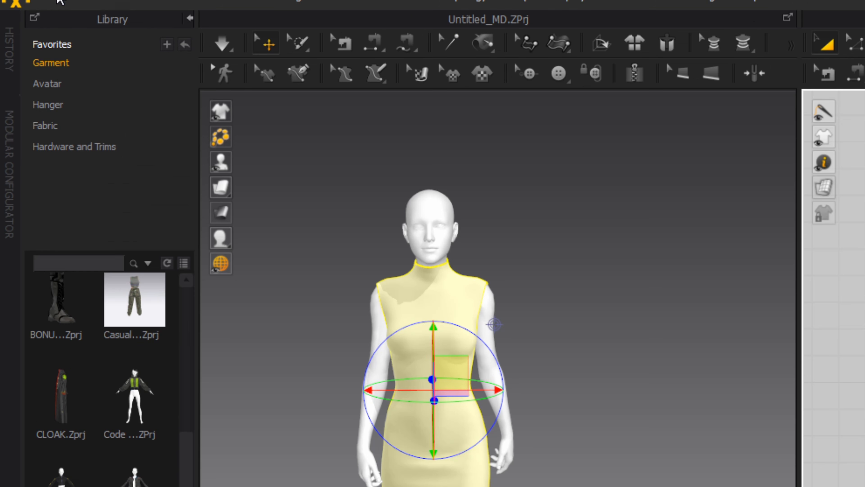
click(60, 2)
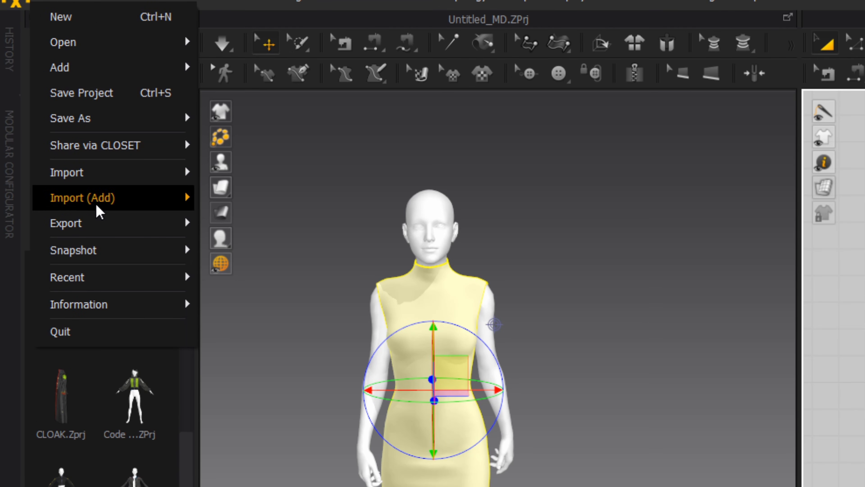
mouse_move(187, 222)
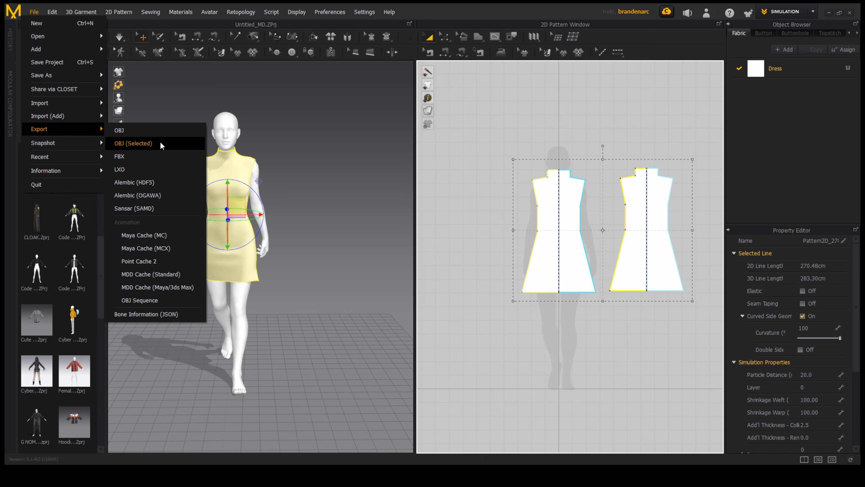
click(161, 143)
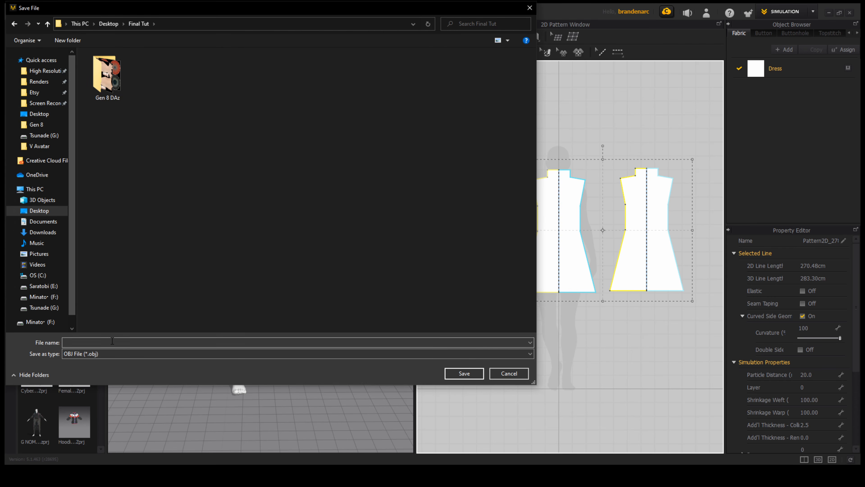
drag(275, 10, 412, 47)
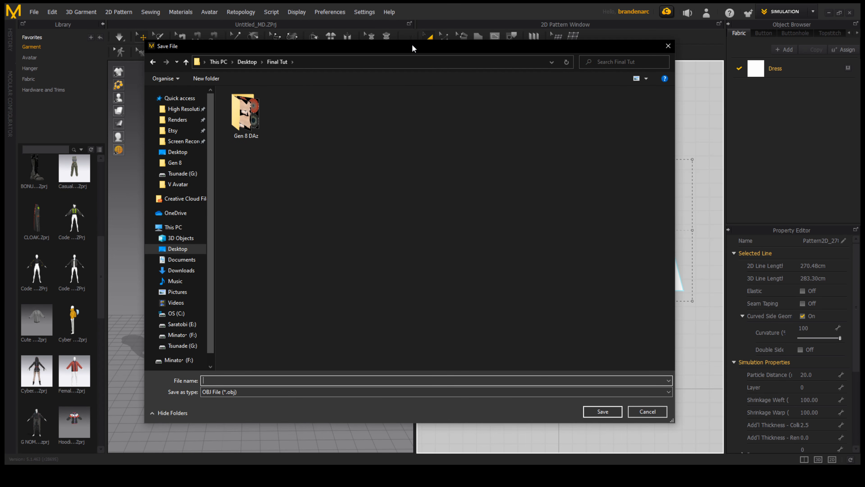
text(Clothes DA8)
key(Return)
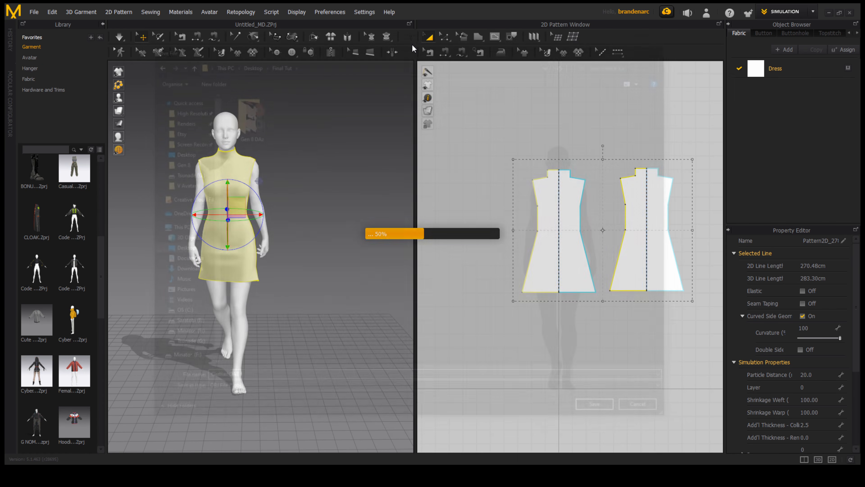
drag(384, 70, 383, 46)
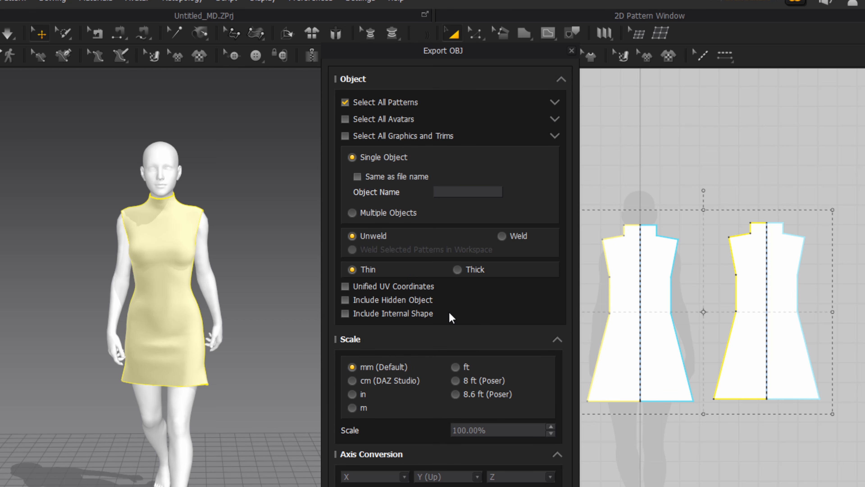
key(Escape)
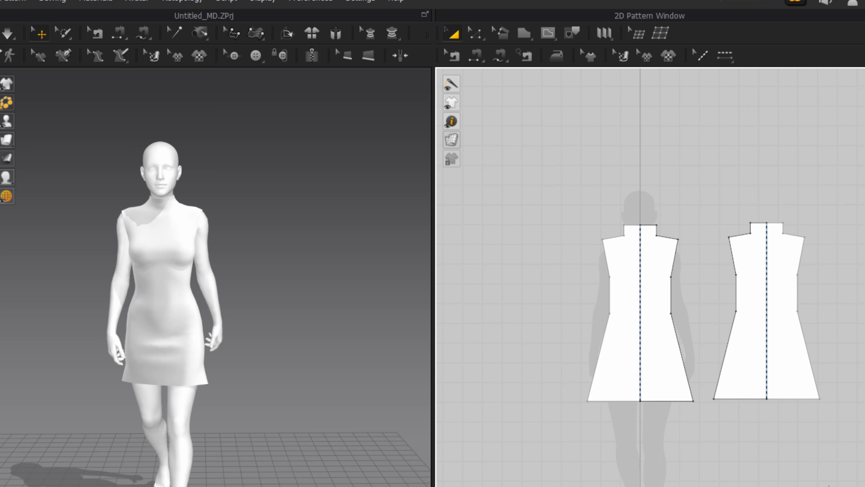
- Export the avatar as a separate OBJ in Final Tut, with all avatars included and all patterns excluded
key(ctrl+a)
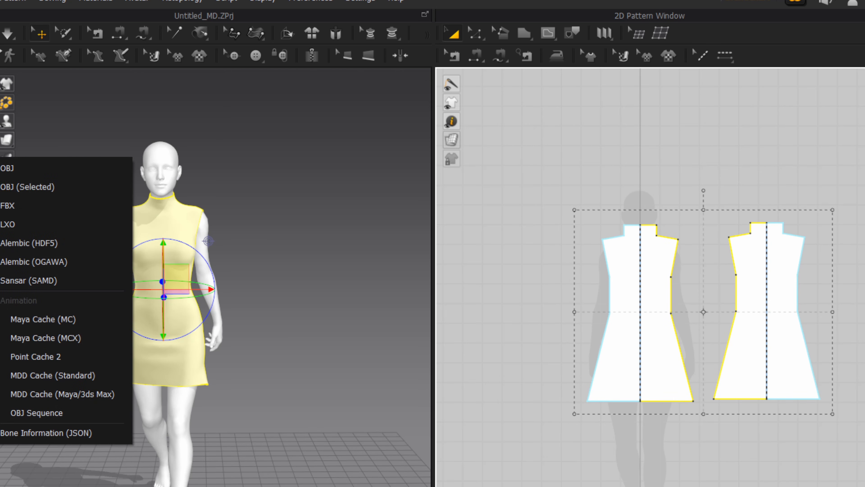
click(12, 193)
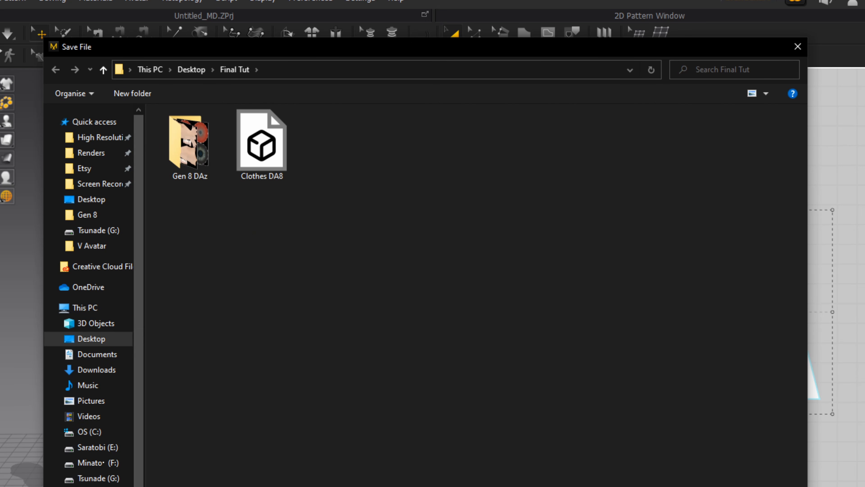
key(Return)
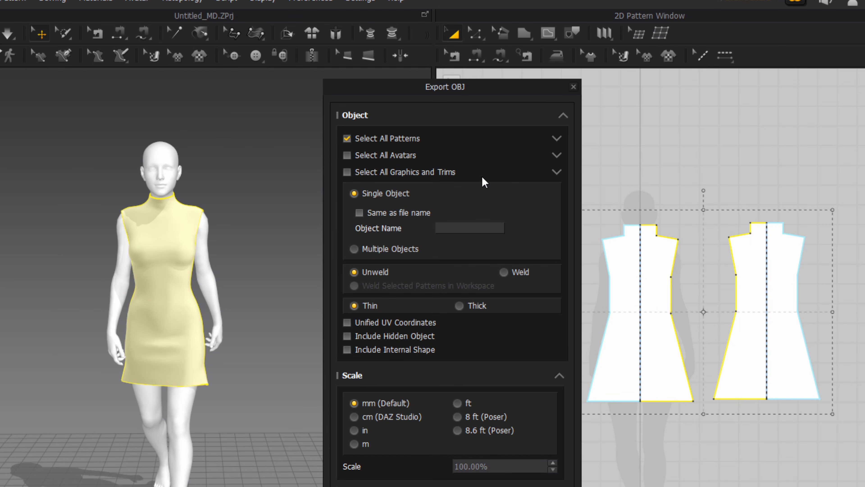
click(346, 140)
drag(482, 85, 527, 28)
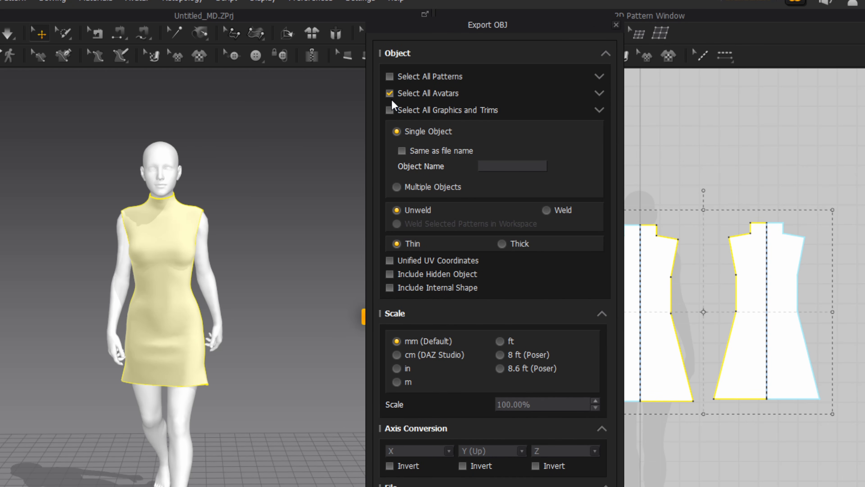
click(487, 433)
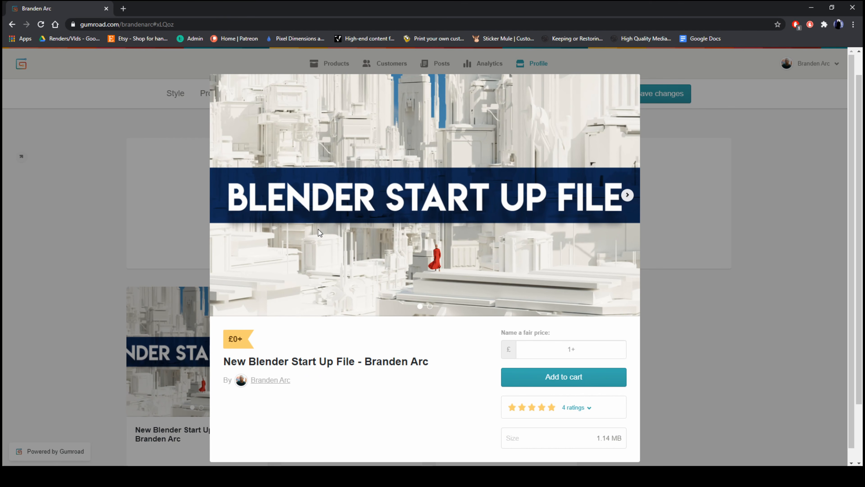
- Browse the preview images of the New Blender Start Up File on its Gumroad product page
click(628, 195)
click(223, 198)
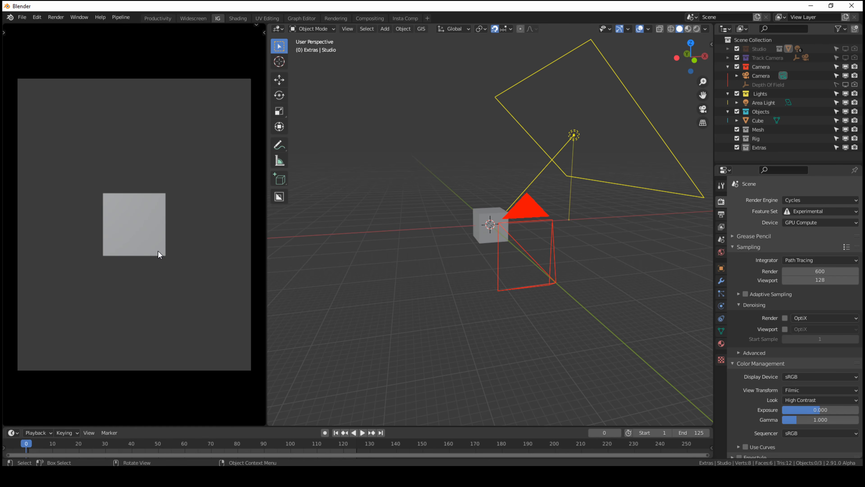
- Delete the default cube from the scene
click(488, 223)
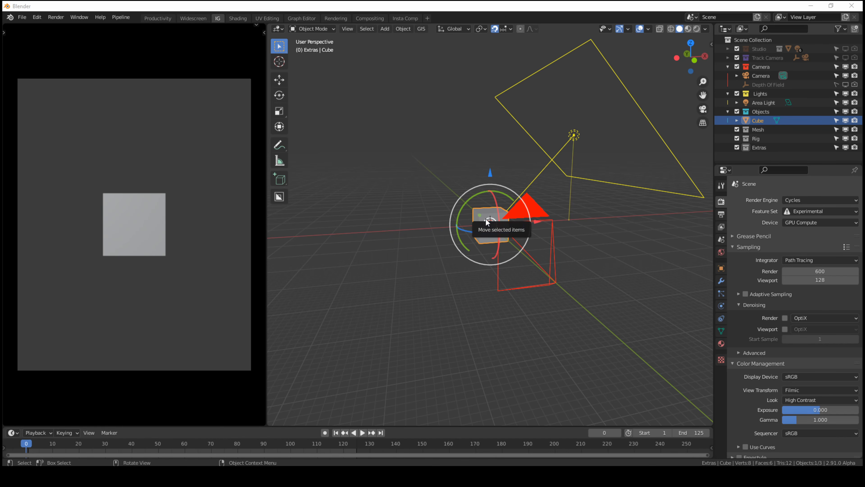
key(x)
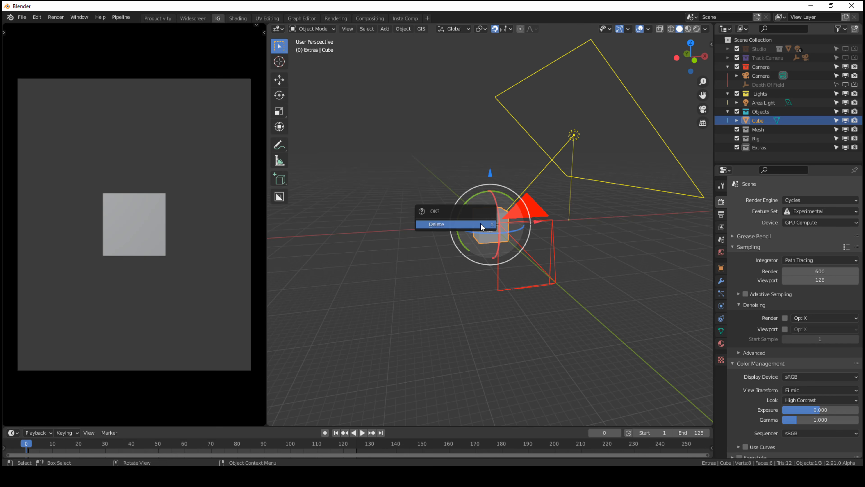
click(482, 225)
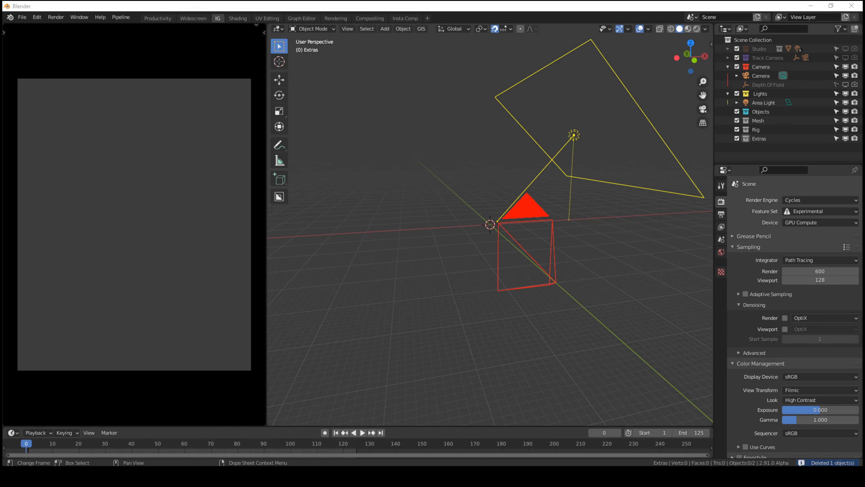
- Import the avatar file Manakin.obj from the Final Tut folder as a Wavefront OBJ
click(22, 17)
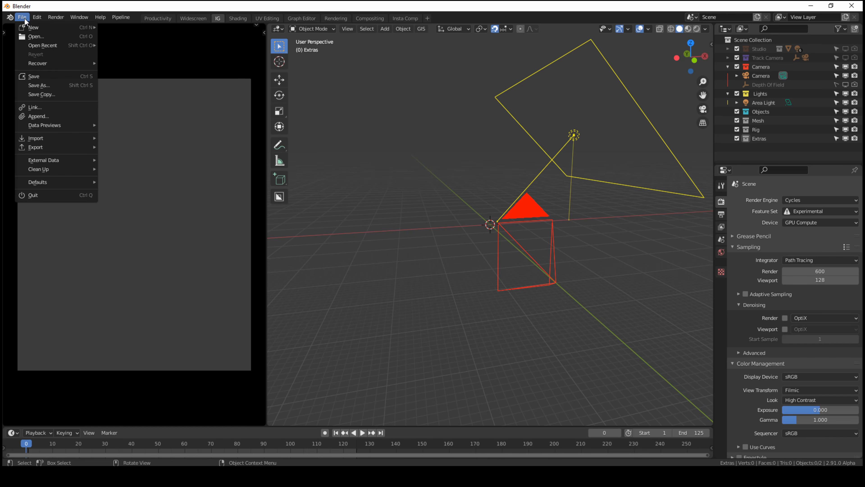
mouse_move(55, 137)
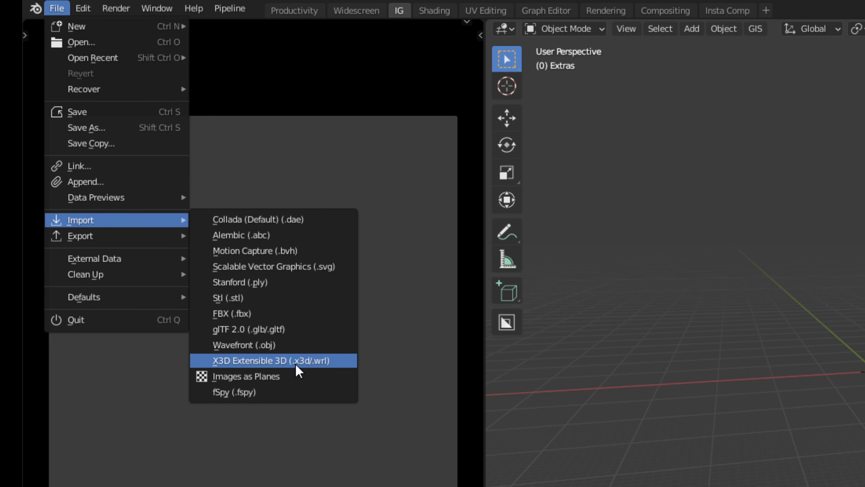
click(296, 345)
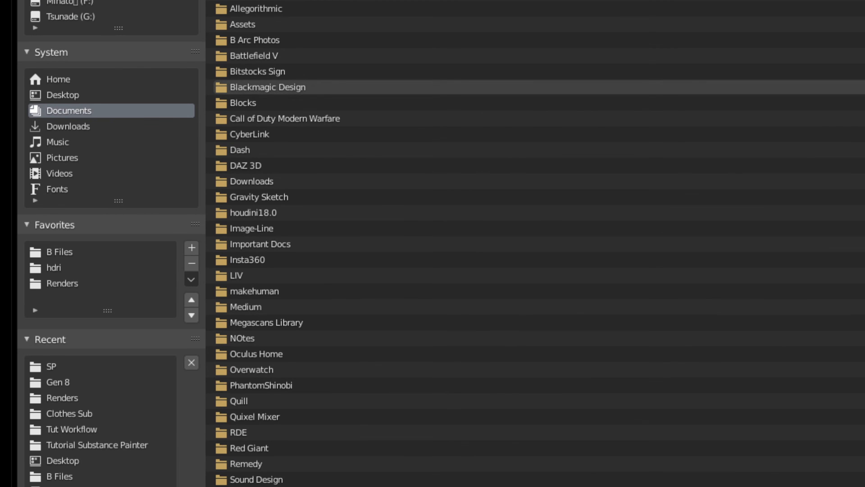
click(78, 17)
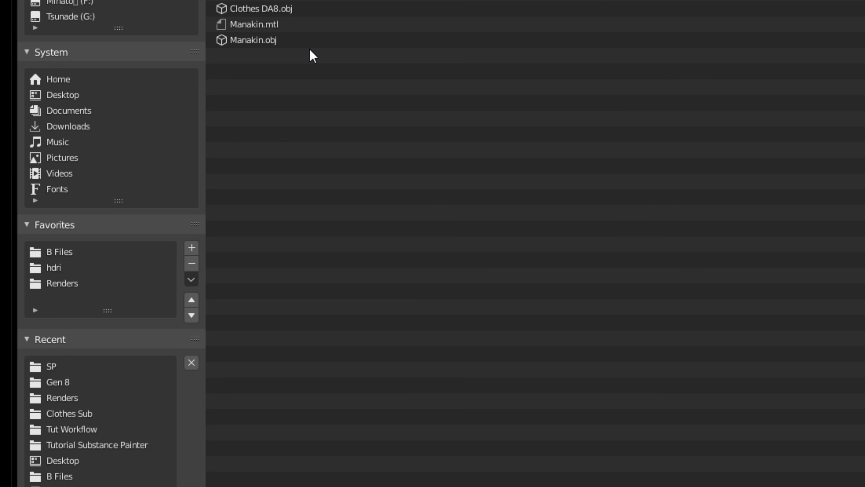
double_click(284, 44)
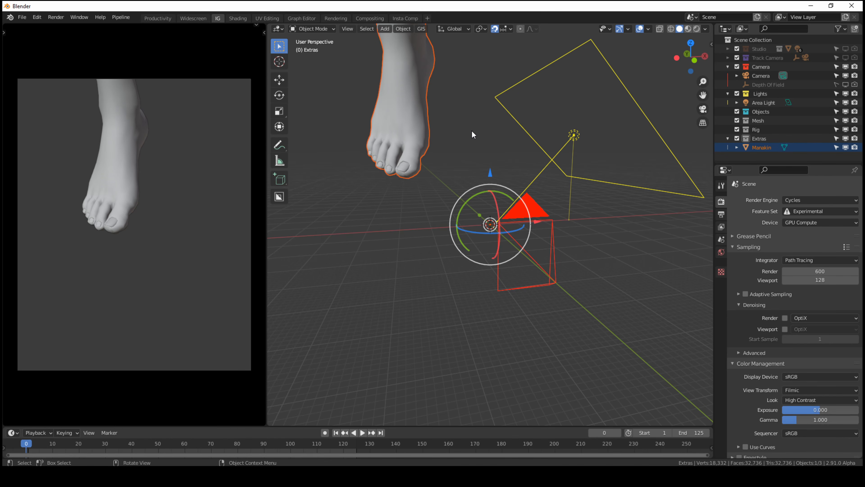
scroll(472, 131, down, 13)
scroll(471, 137, up, 3)
scroll(468, 143, up, 6)
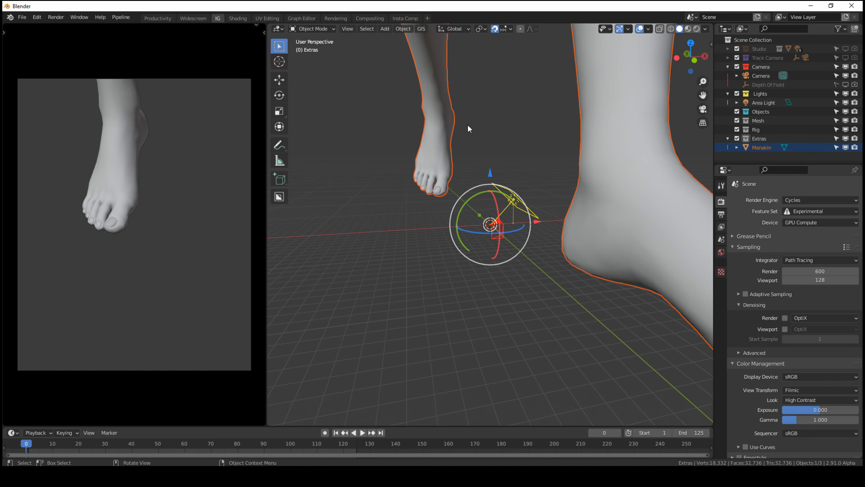
- Import the dress file Clothes DA8.obj from the Final Tut folder as a Wavefront OBJ
click(21, 17)
mouse_move(58, 141)
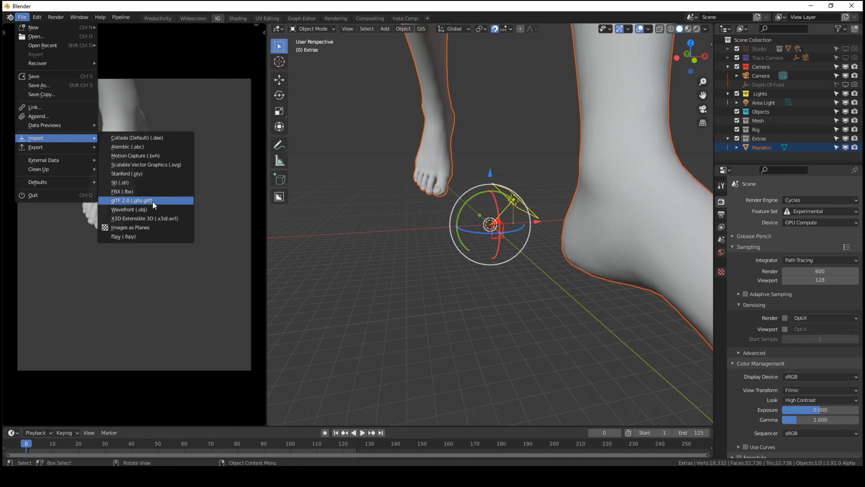
click(150, 209)
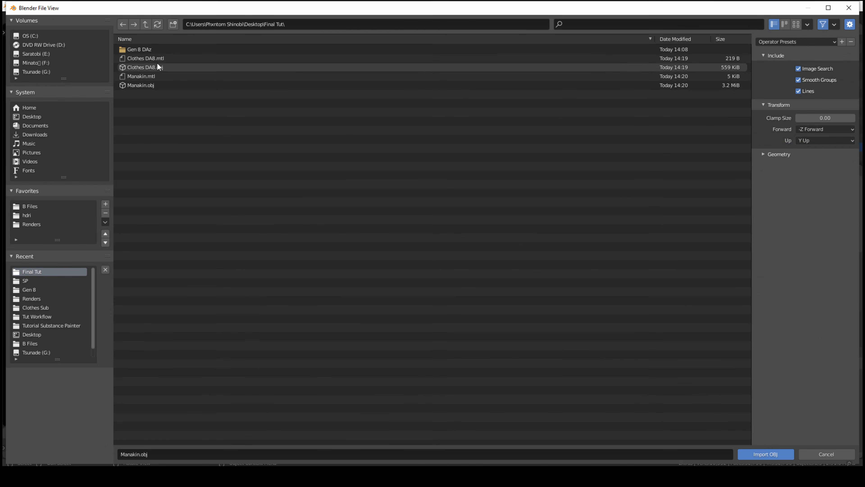
double_click(163, 68)
scroll(579, 140, down, 8)
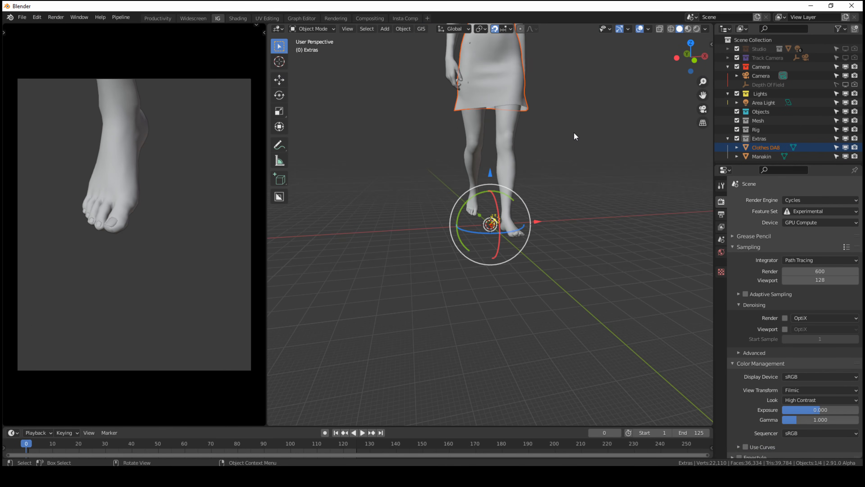
scroll(571, 130, up, 4)
scroll(570, 131, up, 4)
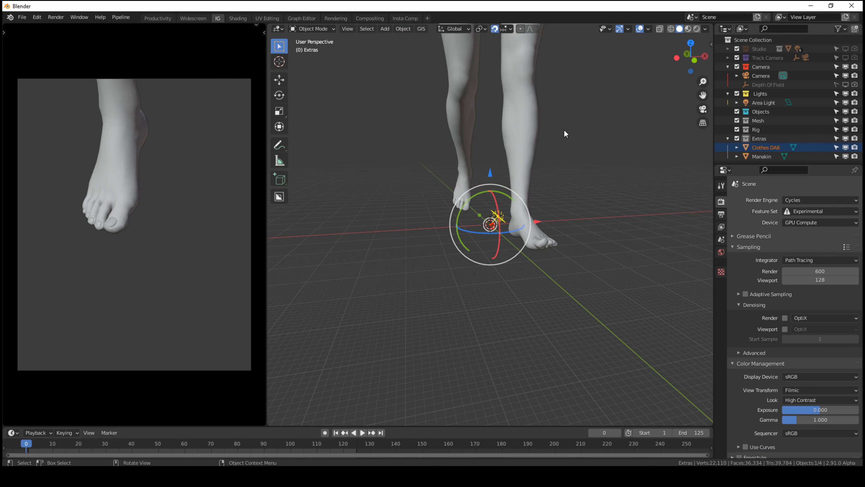
scroll(544, 118, down, 3)
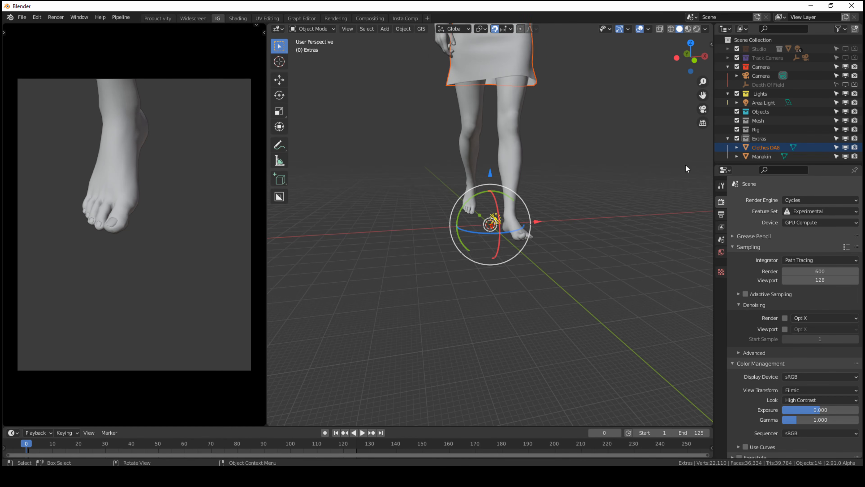
- Move the Clothes DA8 and Manakin objects into the Objects collection and select both
drag(767, 150, 753, 114)
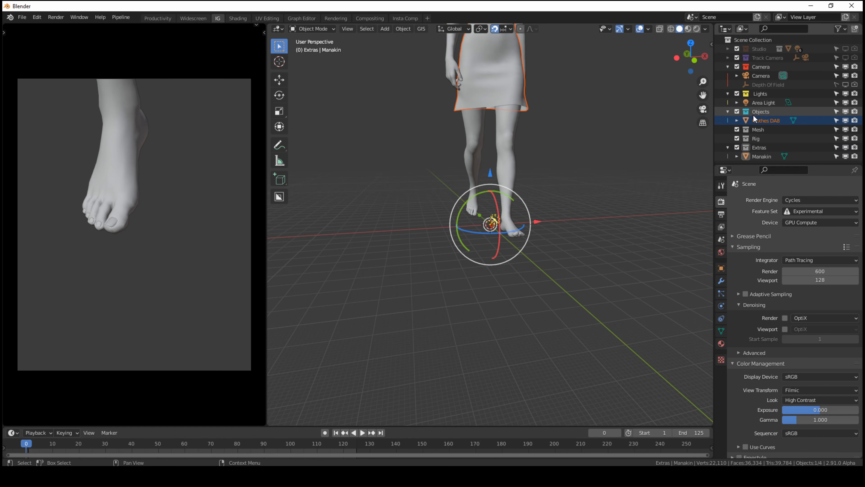
drag(754, 157, 769, 123)
shift+click(768, 123)
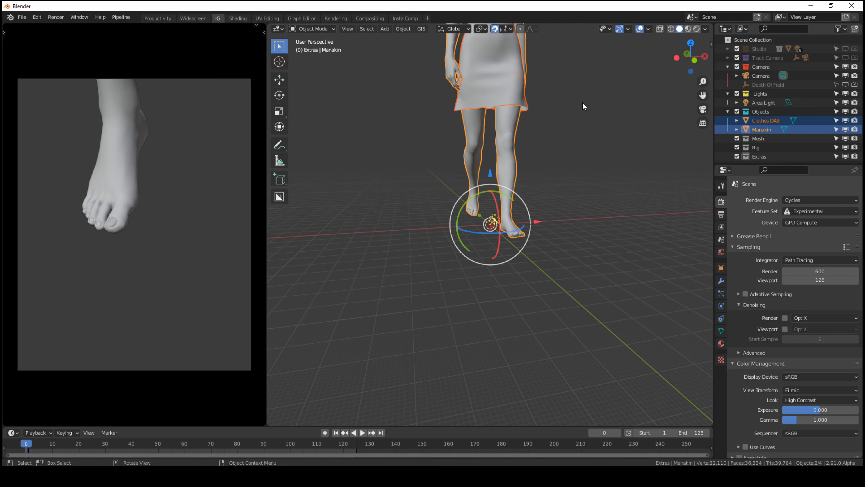
- Scale the dress and mannequin down together and lower them about 12 cm along Z to fit the camera frame
key(s)
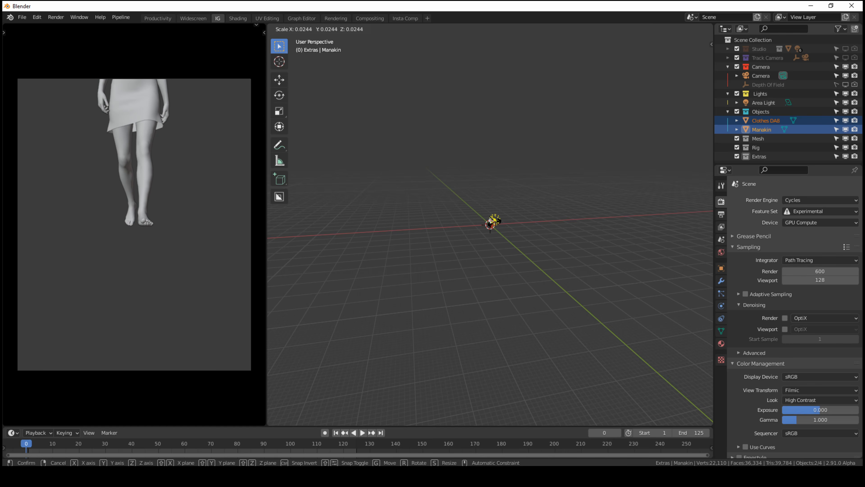
click(496, 227)
key(s)
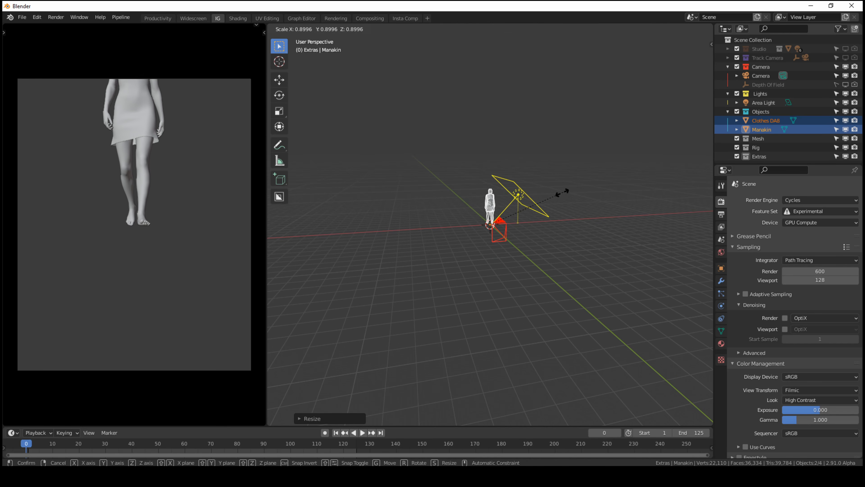
click(556, 205)
key(g)
key(z)
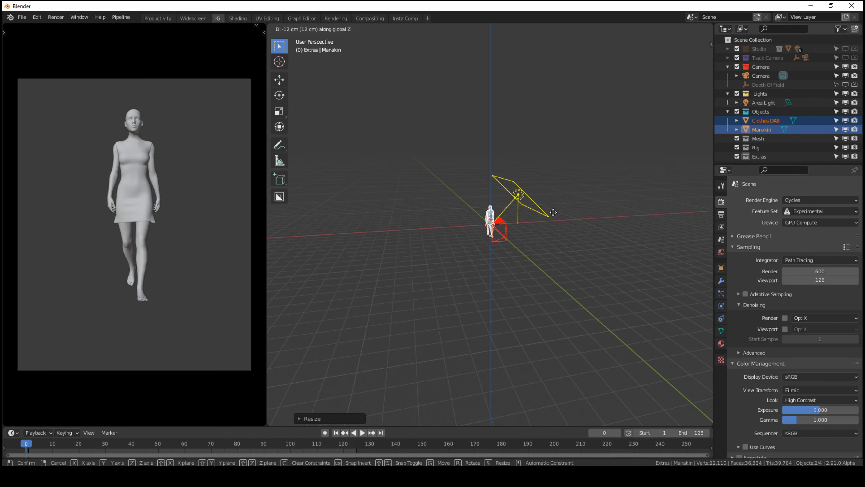
click(552, 212)
- Fine-tune the dress and mannequin's scale to about 0.019, lower them about 3 cm further along Z, and deselect everything
key(s)
click(557, 206)
key(g)
key(z)
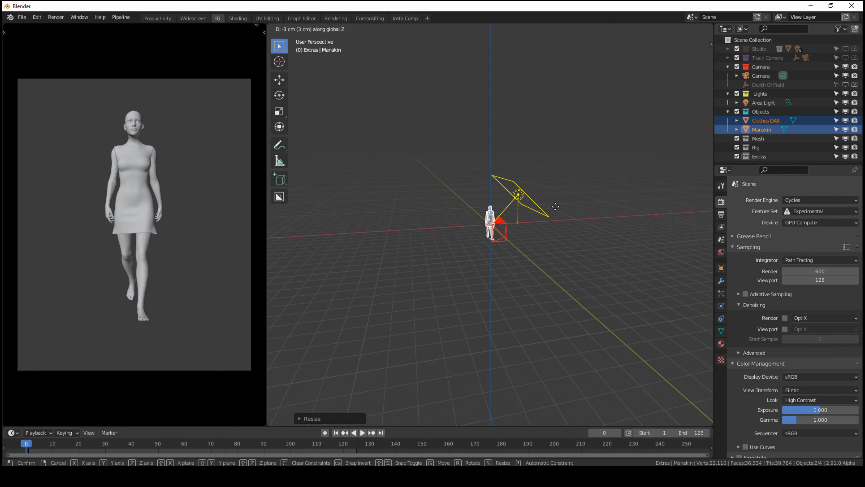
click(554, 206)
key(alt+a)
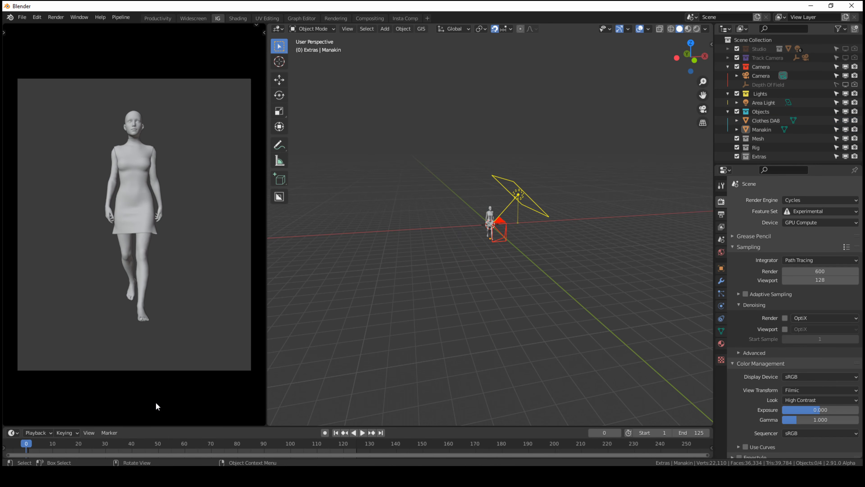
- Switch the camera preview to rendered shading and examine the dress and the mannequin's face up close
key(z)
click(177, 268)
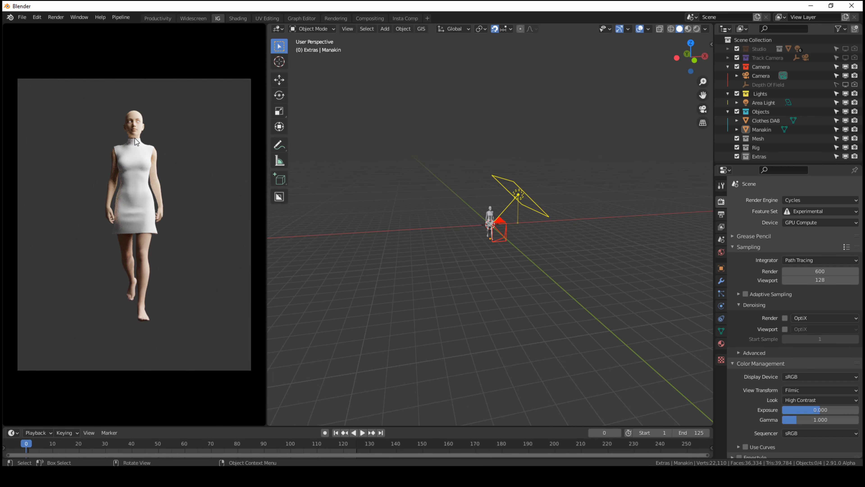
scroll(134, 139, up, 8)
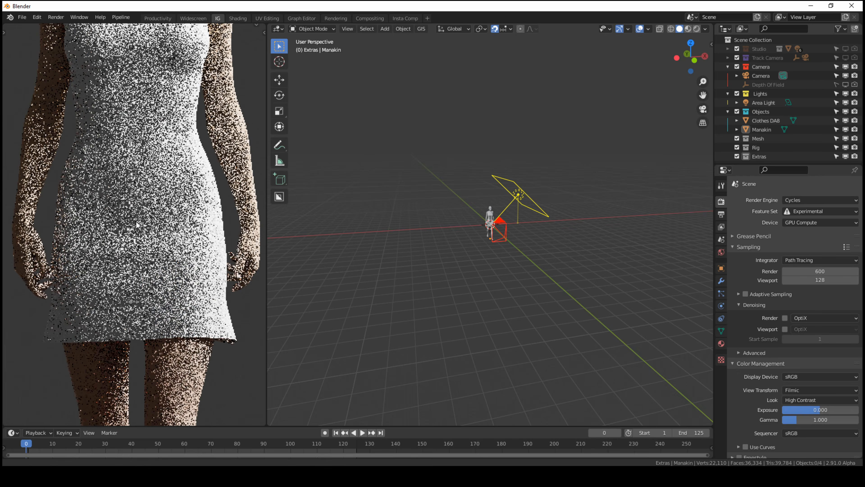
shift+middle_drag(136, 222, 151, 354)
shift+middle_drag(168, 93, 170, 276)
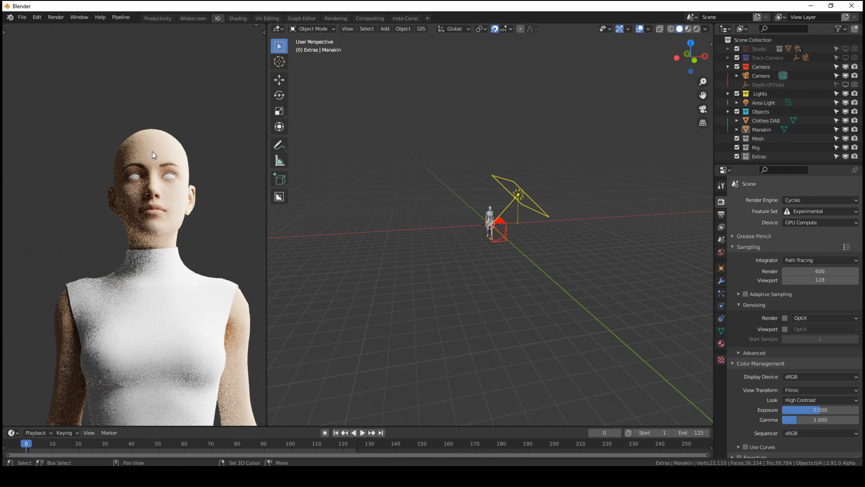
shift+middle_drag(152, 152, 150, 193)
scroll(151, 191, up, 4)
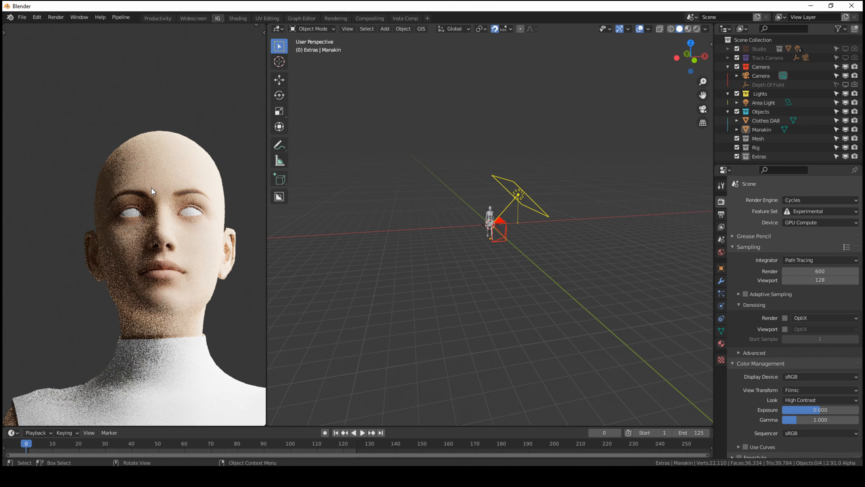
scroll(152, 201, up, 1)
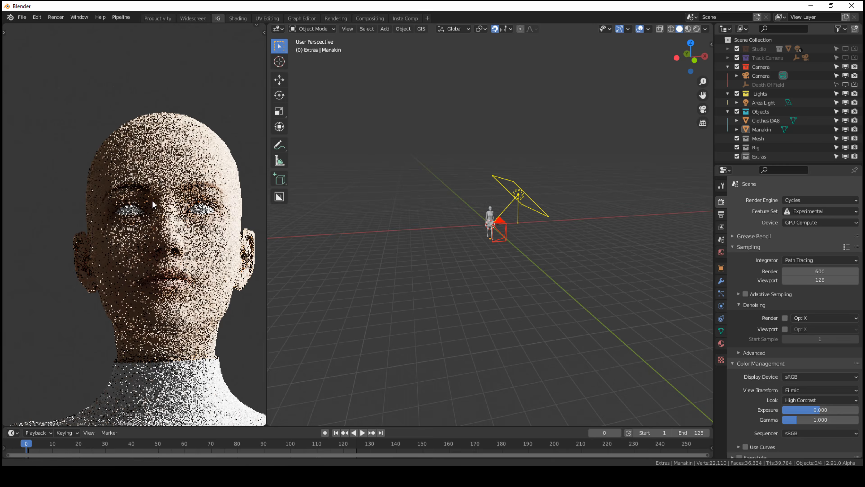
shift+middle_drag(152, 200, 117, 164)
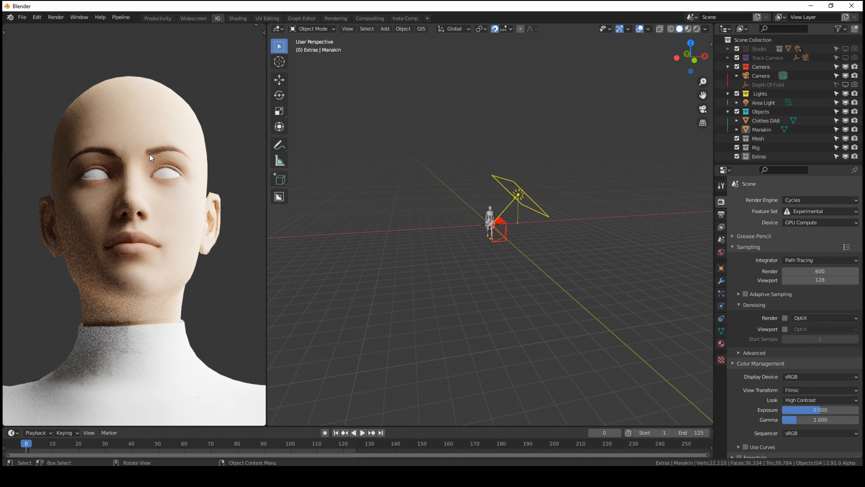
- Switch to the Shading workspace and show the mannequin's head there in rendered shading
click(238, 18)
scroll(201, 86, up, 4)
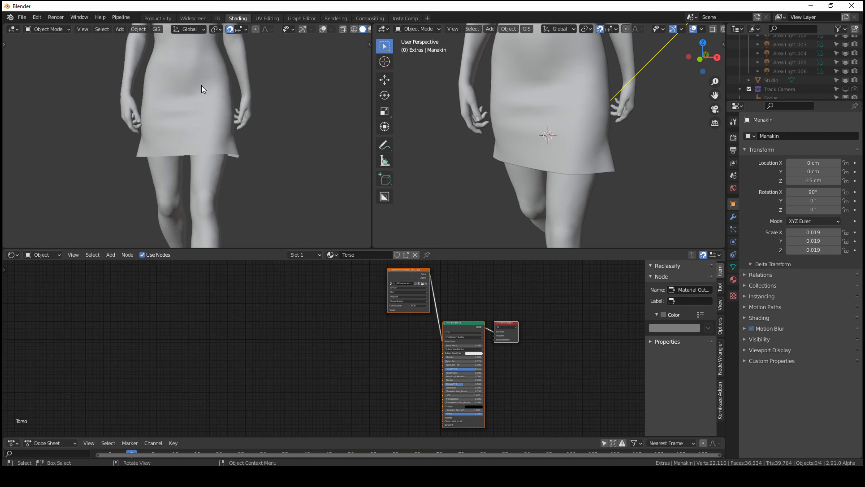
shift+middle_drag(184, 125, 184, 194)
shift+middle_drag(189, 82, 185, 191)
shift+middle_drag(184, 65, 183, 132)
scroll(173, 72, up, 3)
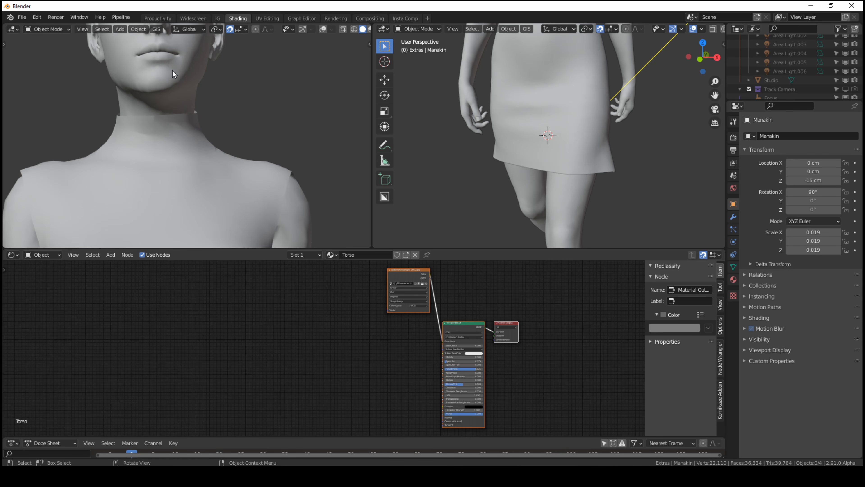
shift+middle_drag(172, 71, 219, 151)
key(z)
click(212, 84)
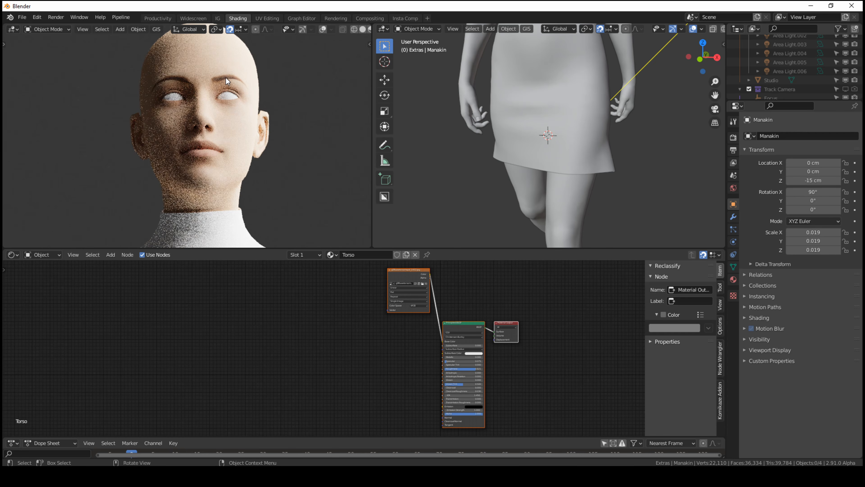
- Select the mannequin and set the Alpha of its Cornea material's Principled BSDF to 0
click(221, 64)
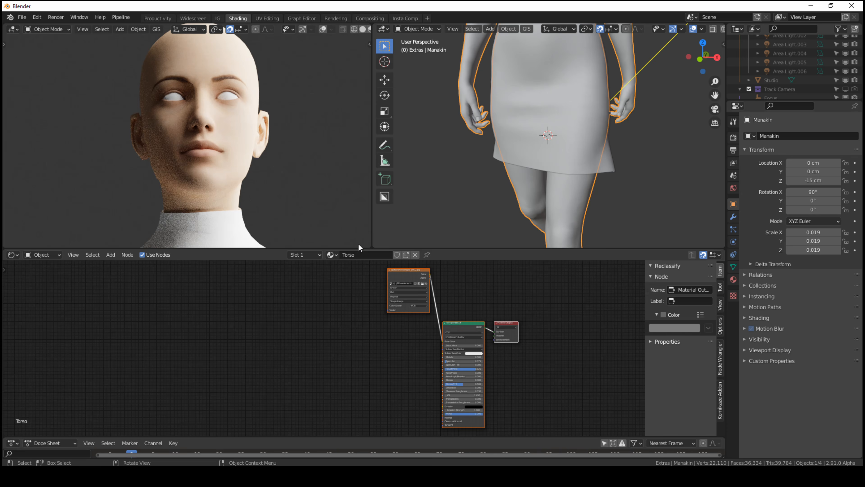
click(305, 255)
scroll(296, 284, down, 6)
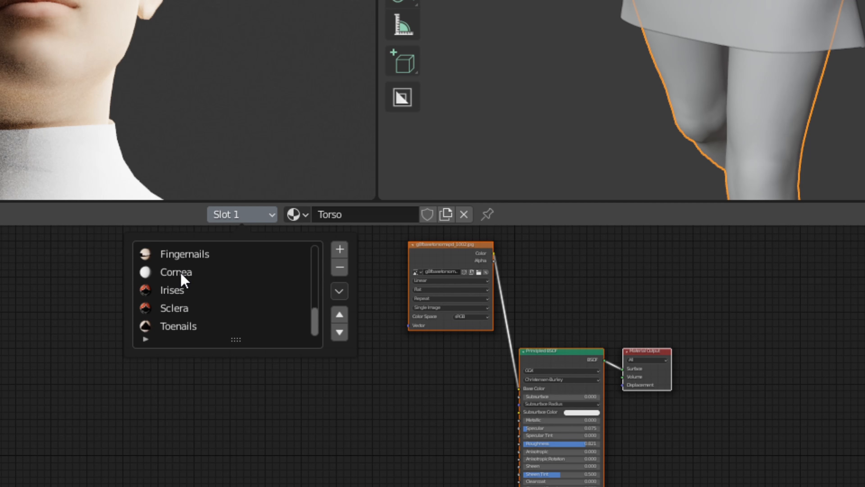
click(195, 279)
scroll(464, 415, up, 4)
middle_drag(462, 409, 293, 213)
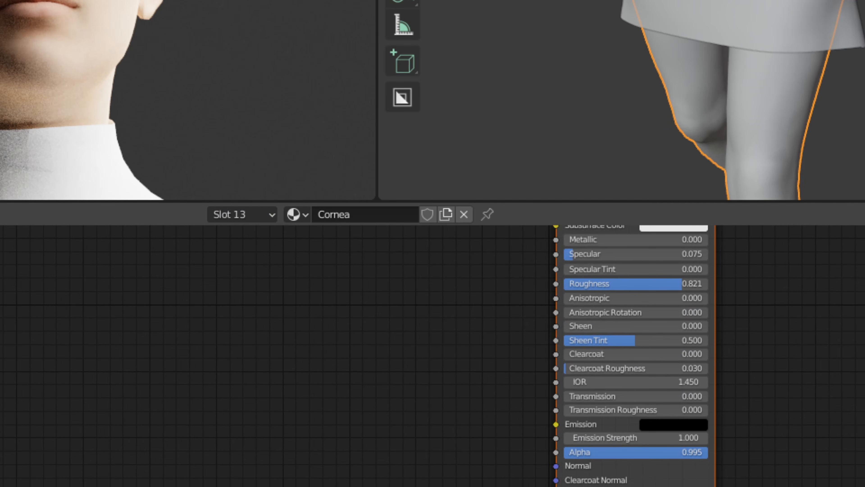
drag(706, 454, 560, 456)
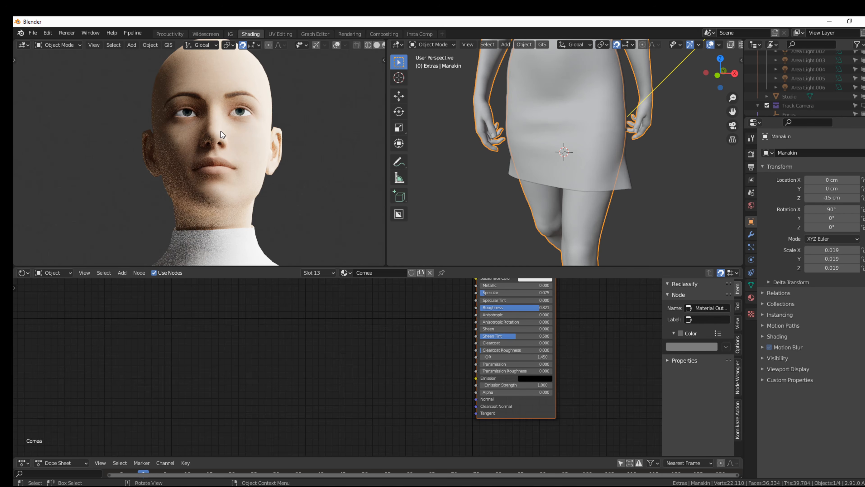
- Set the Alpha of the mannequin's EyeMoisture material to 0.4
click(319, 271)
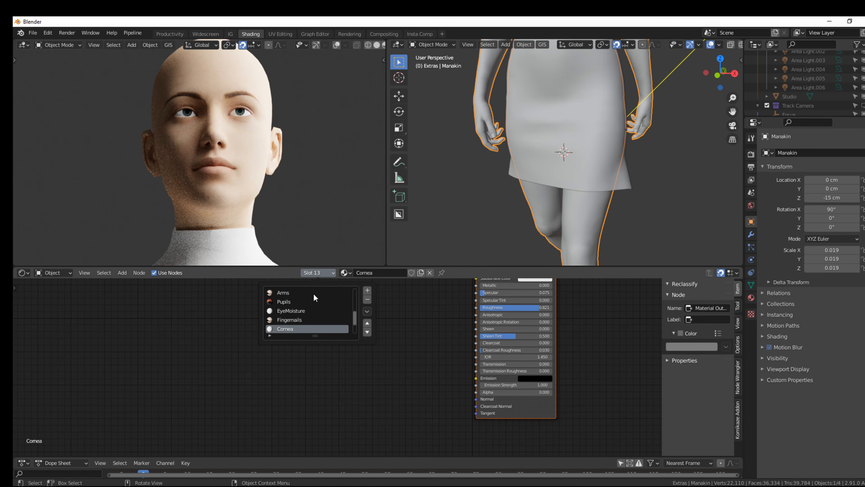
click(296, 311)
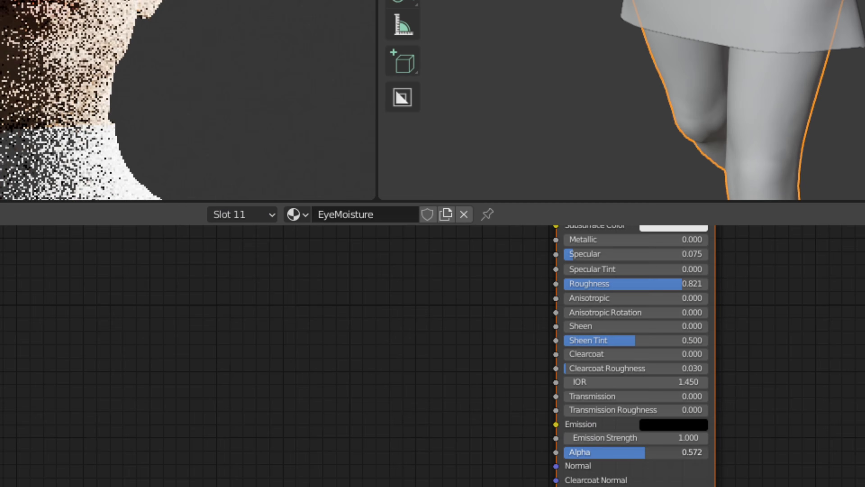
drag(645, 453, 620, 453)
- Set the Alpha of the mannequin's EyeSocket material to about 0.541
click(249, 212)
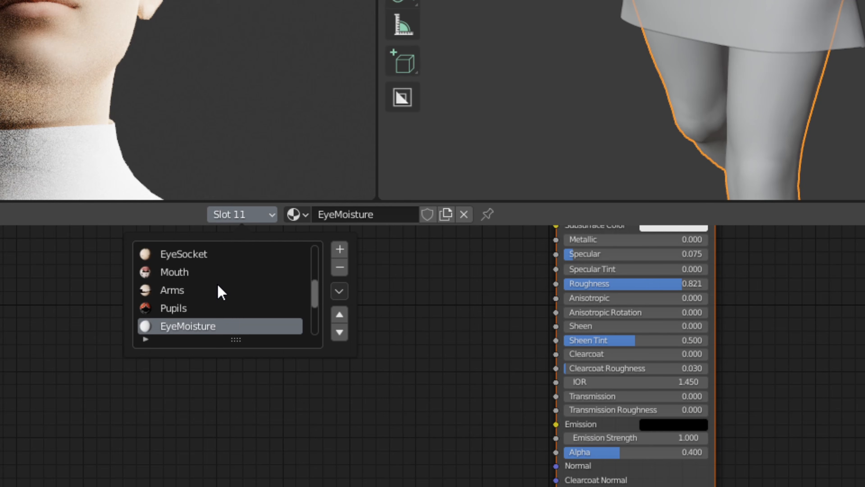
scroll(217, 287, up, 5)
scroll(209, 290, down, 2)
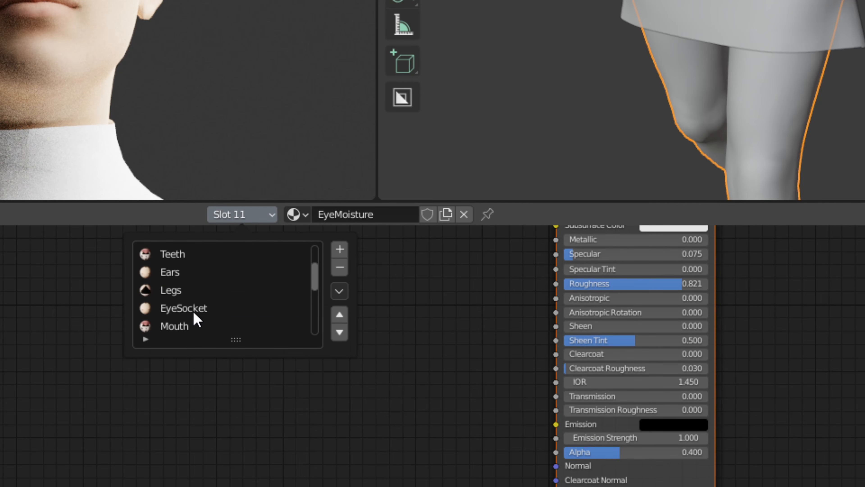
click(193, 310)
drag(688, 455, 642, 454)
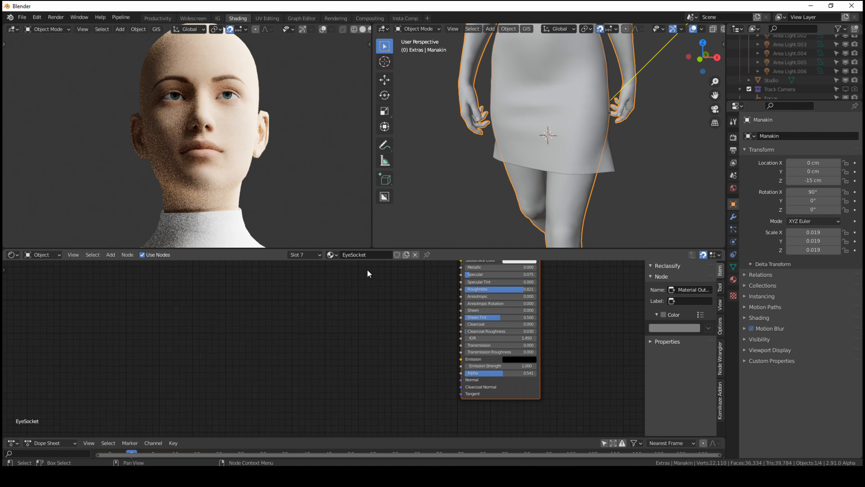
- Examine the mannequin's face up close in the rendered preview and return to the camera view
scroll(302, 196, down, 6)
scroll(280, 195, up, 3)
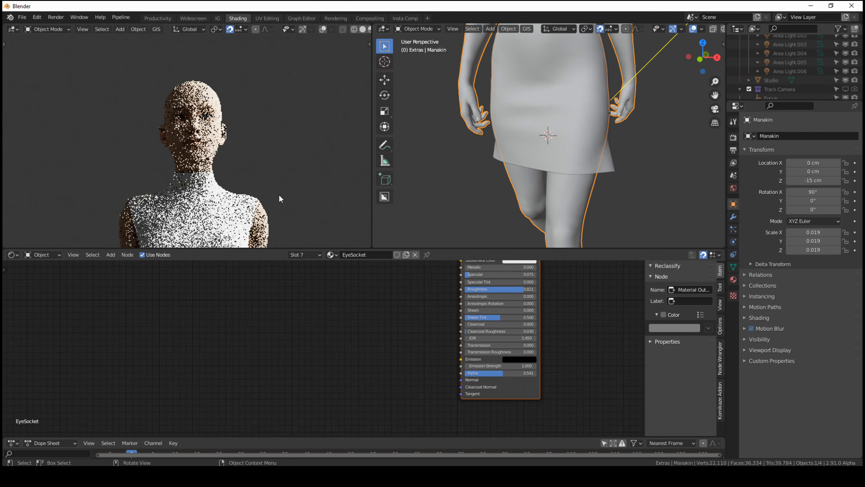
scroll(278, 194, up, 4)
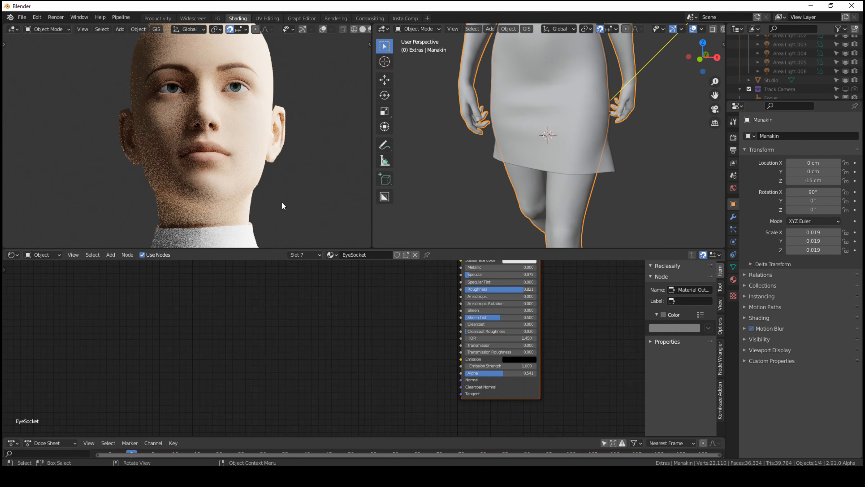
key(KP_0)
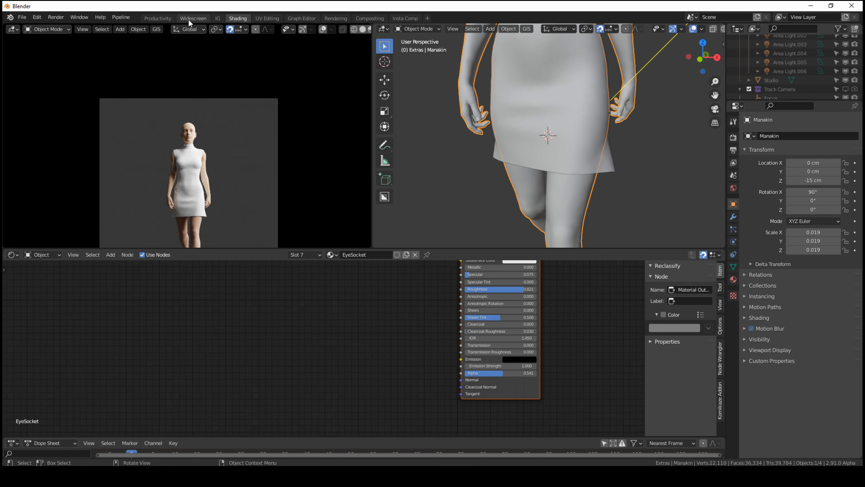
scroll(225, 127, down, 2)
scroll(225, 131, up, 2)
- Switch to the IG workspace and apply the 4K UW 1600p preset to the output dimensions
click(218, 18)
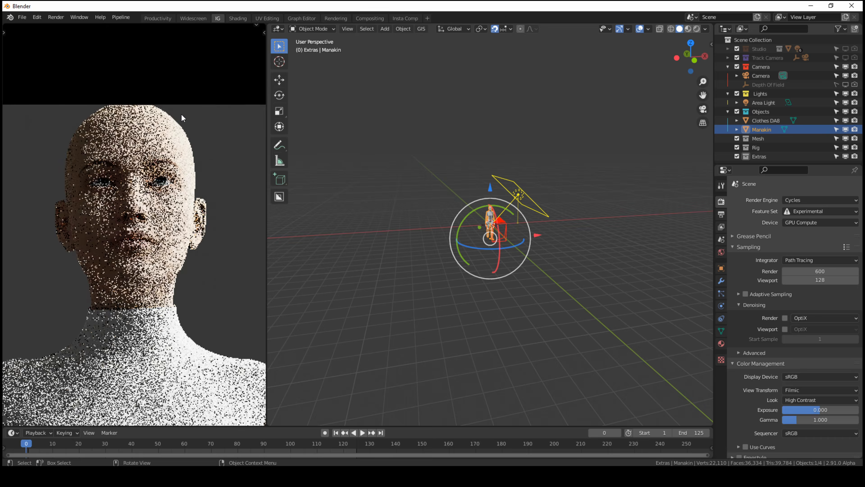
scroll(178, 126, down, 3)
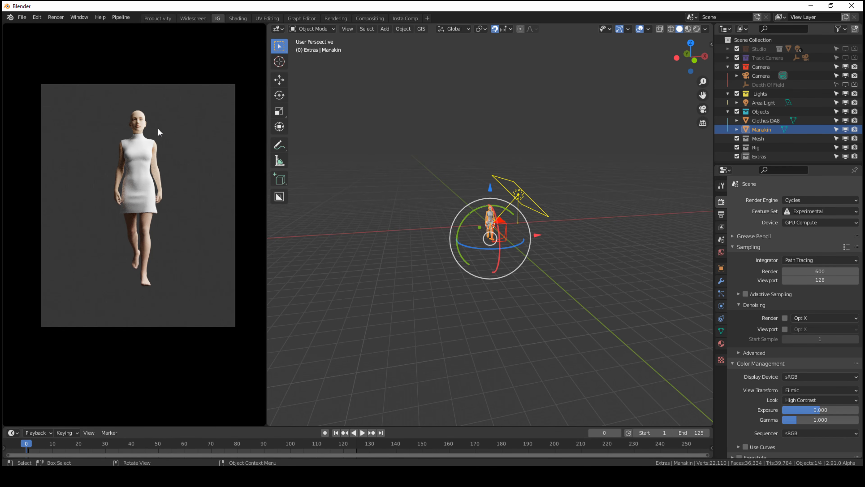
click(722, 214)
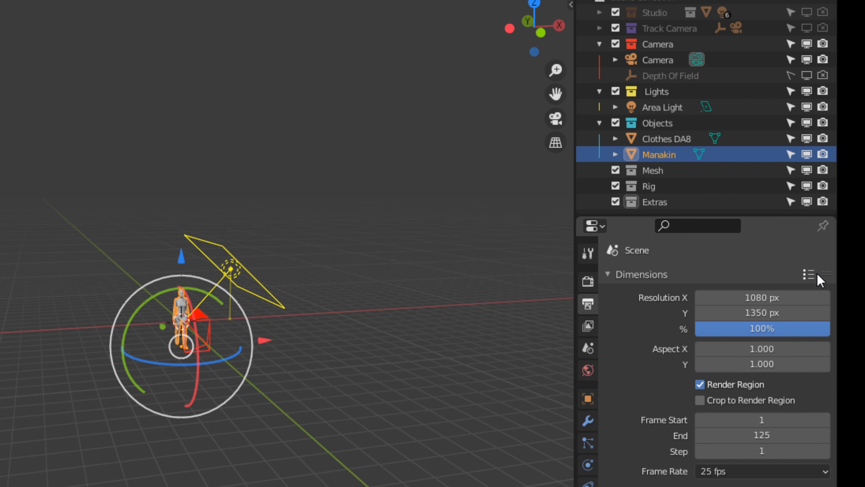
click(810, 279)
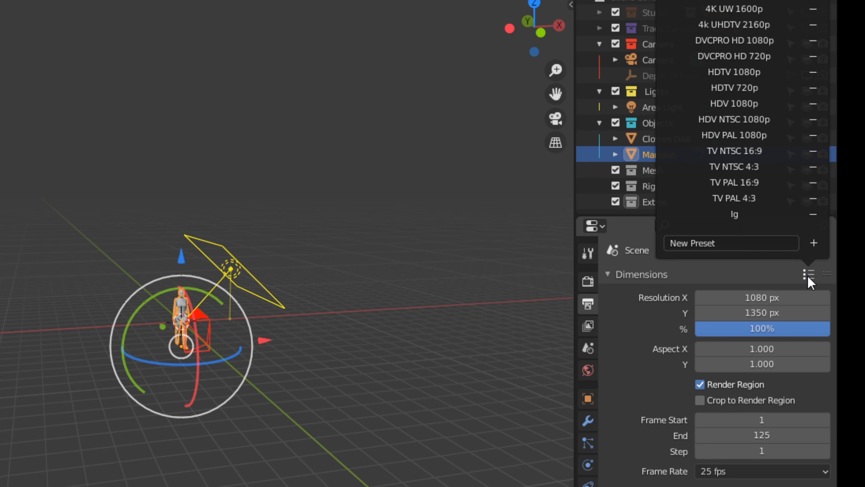
click(744, 10)
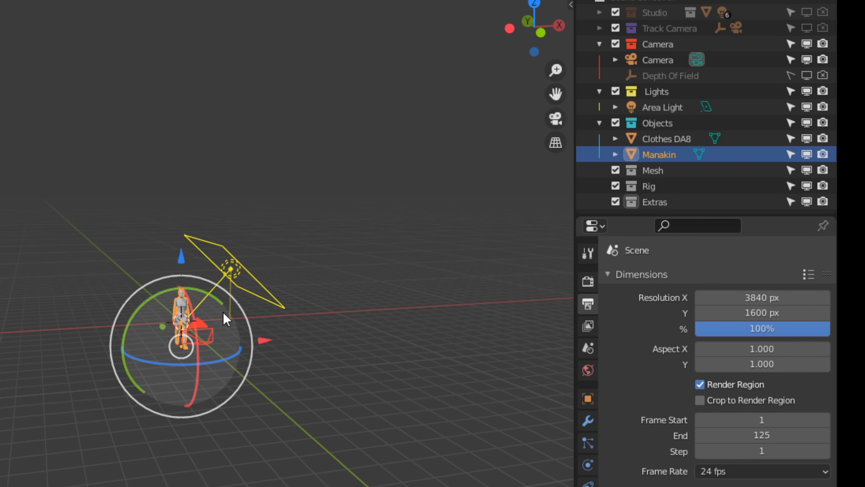
- Move the camera back from the mannequin along Y until the full figure fits, and raise it about 1 cm along Z
middle_drag(225, 318, 364, 361)
click(308, 332)
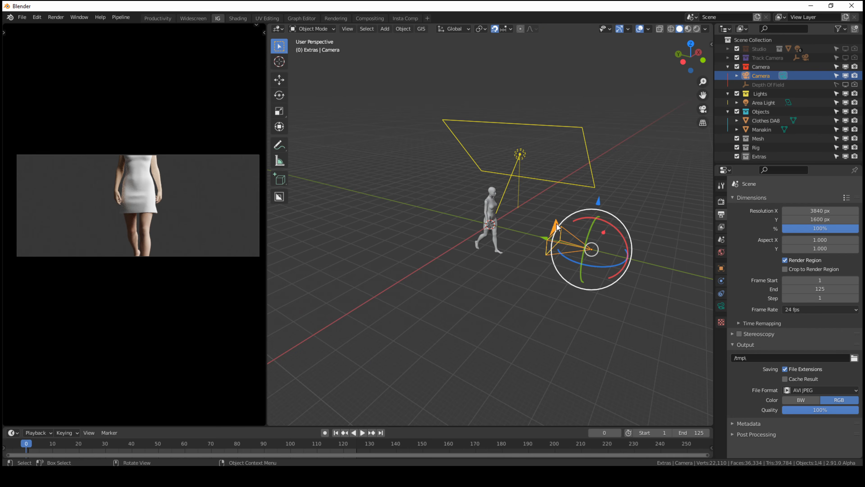
key(g)
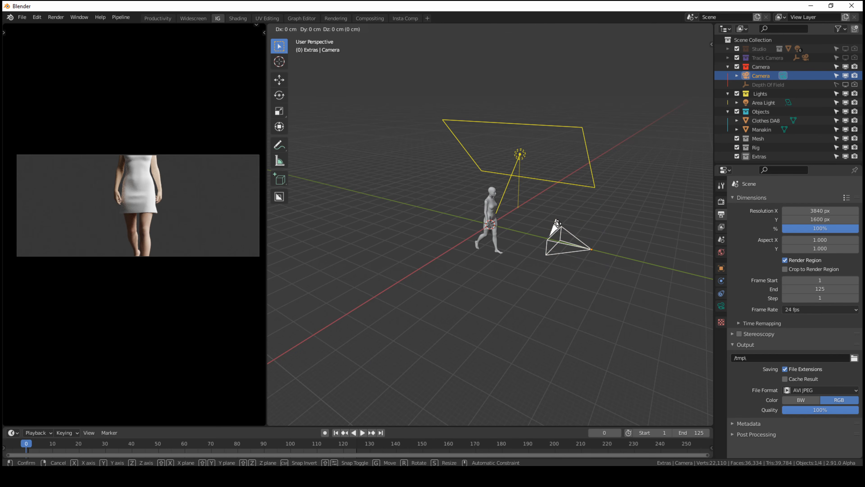
key(y)
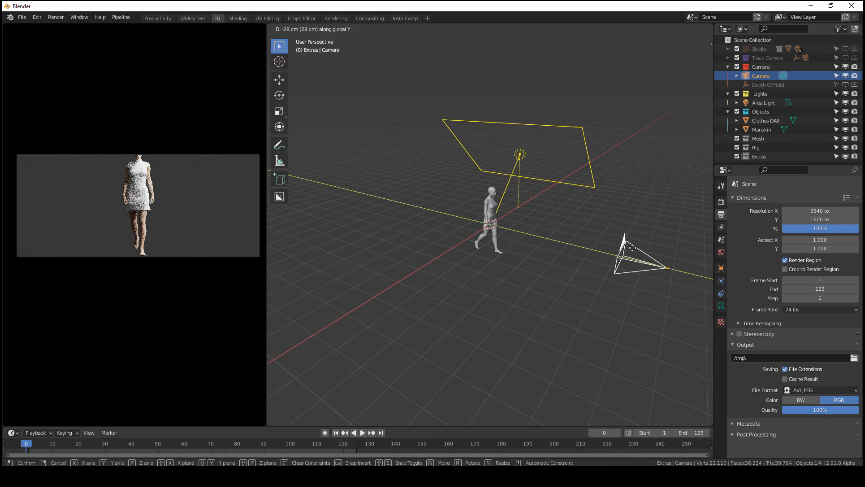
click(668, 262)
key(g)
key(z)
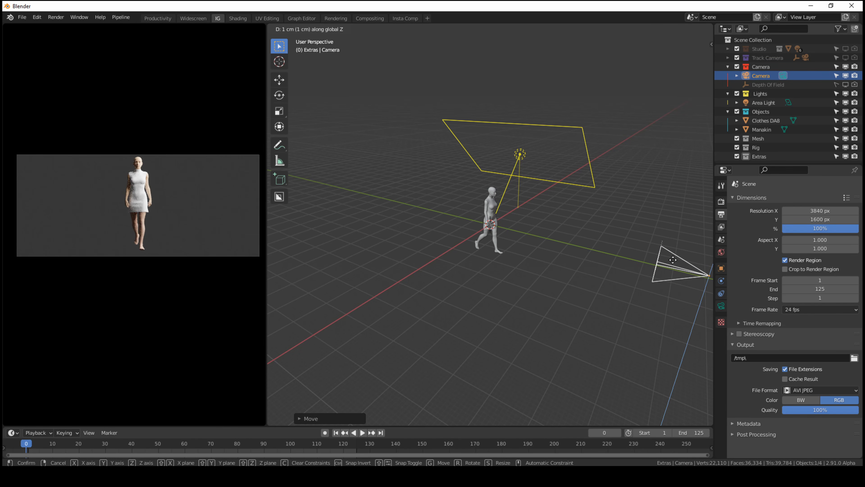
click(673, 259)
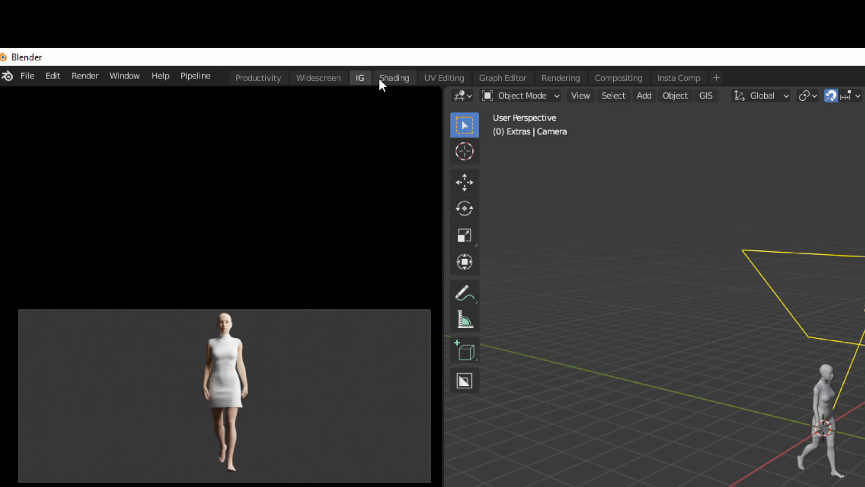
- Switch to the Widescreen workspace and show its camera preview in rendered shading
click(318, 77)
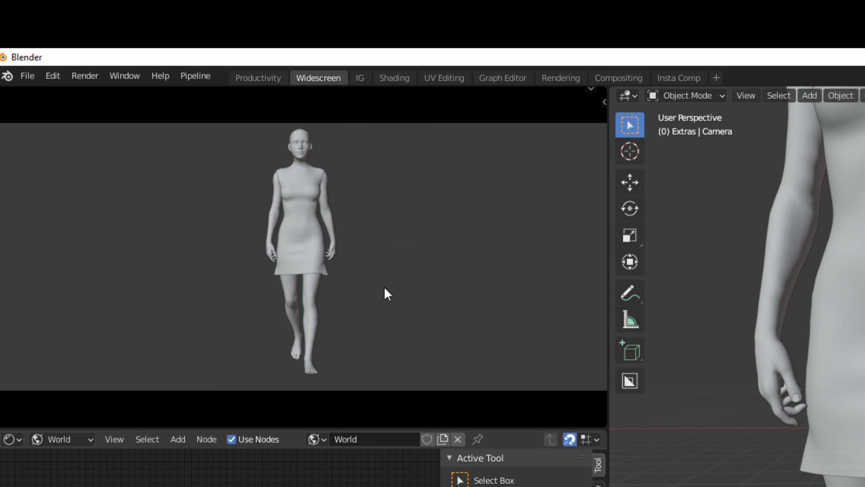
key(z)
click(531, 443)
- Enable the Studio collection in both the viewport and renders
middle_drag(567, 193, 568, 200)
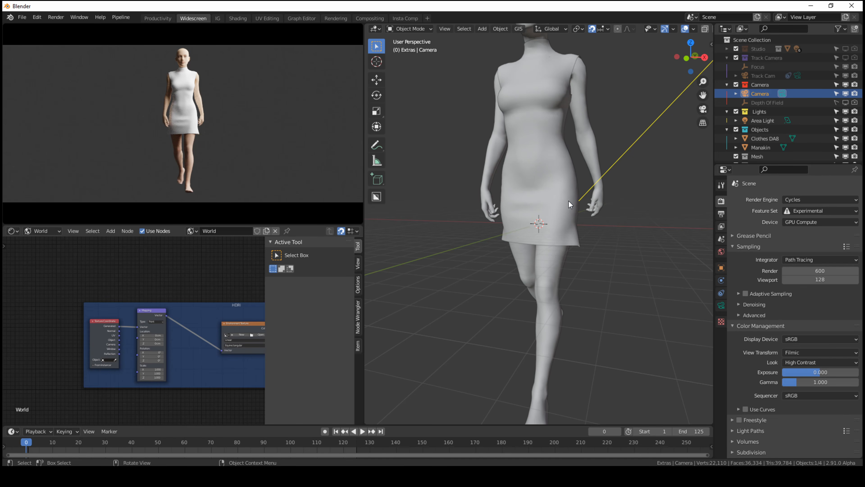
scroll(568, 200, down, 6)
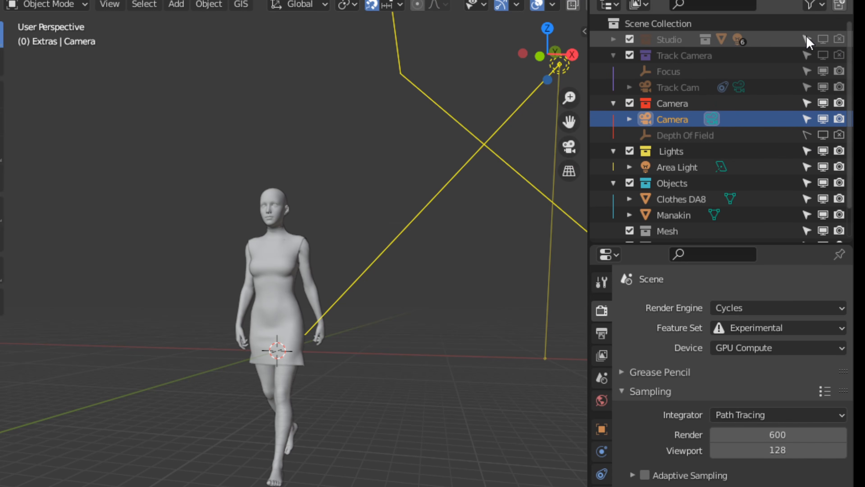
click(782, 39)
click(824, 40)
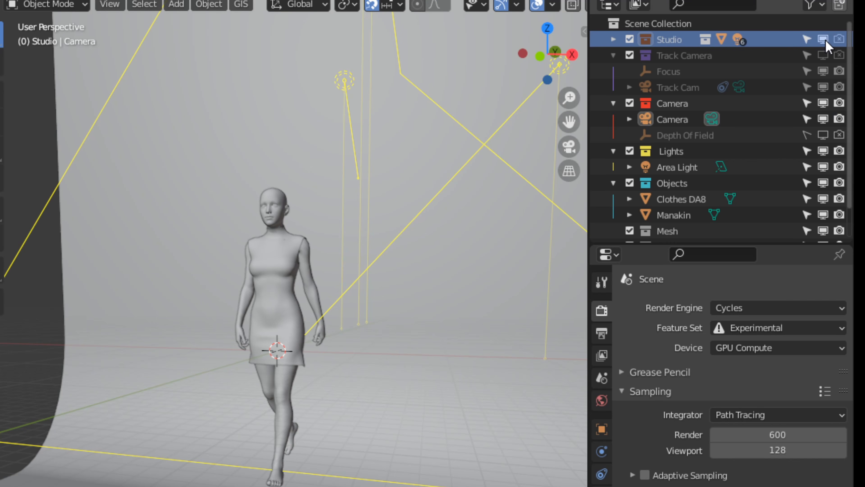
click(839, 39)
- Delete the original area light of the Lights collection near the mannequin
middle_drag(317, 184, 254, 186)
scroll(288, 208, down, 5)
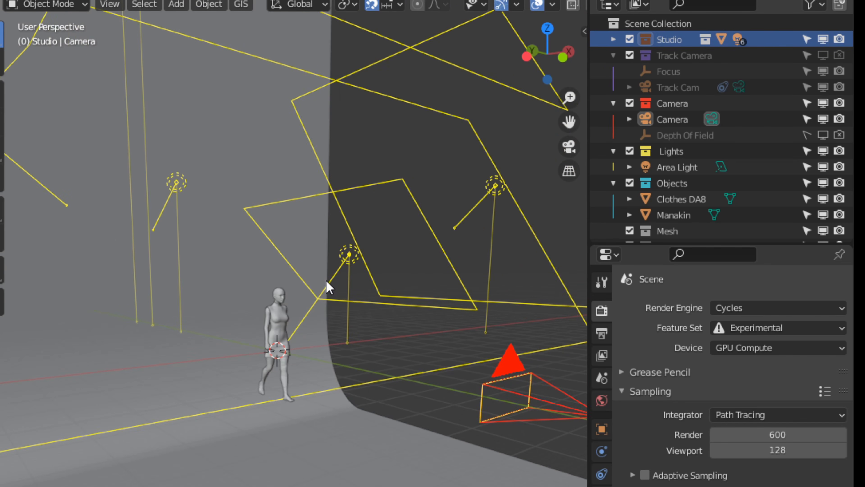
middle_drag(325, 280, 372, 309)
scroll(366, 300, down, 4)
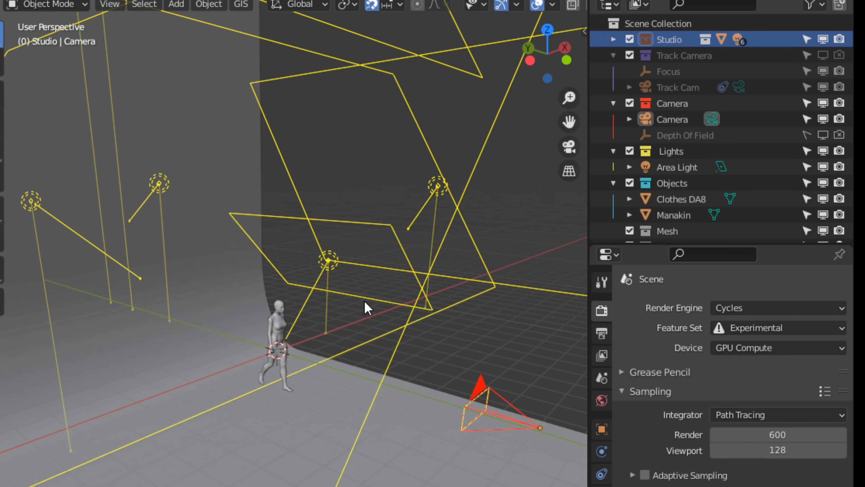
scroll(334, 301, up, 4)
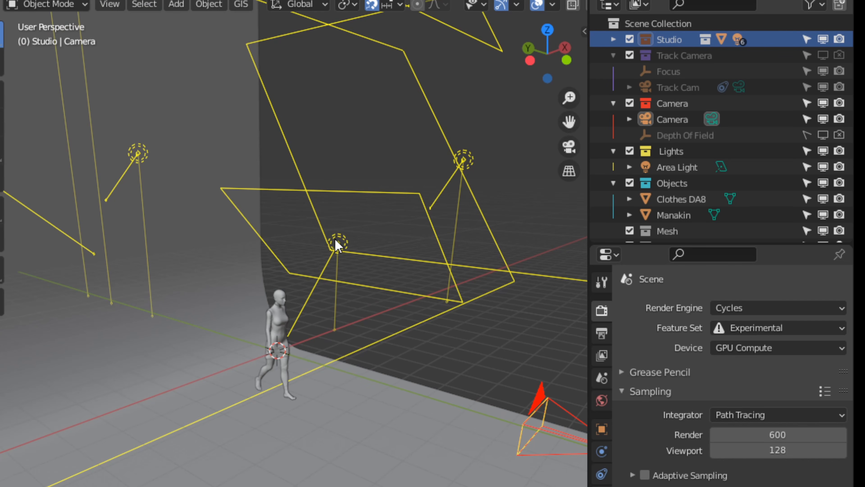
click(338, 245)
middle_drag(341, 249, 325, 251)
key(x)
click(325, 251)
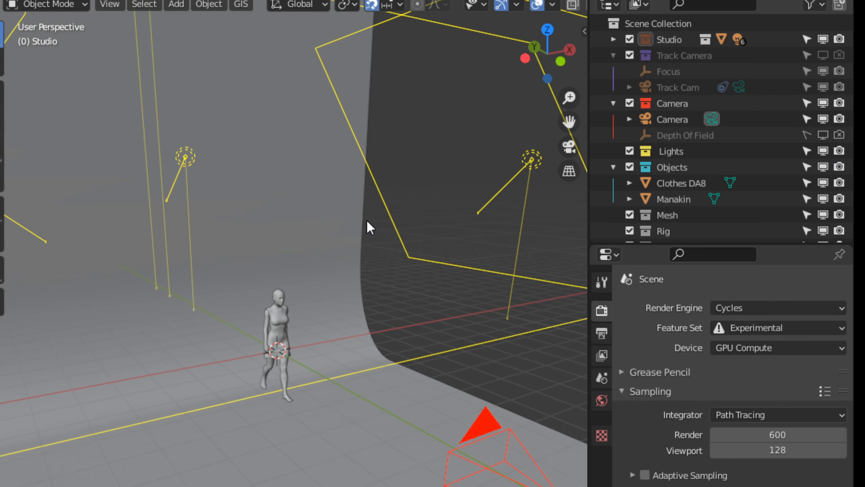
- Set the power of the studio's Area Light.004 to 30 W
scroll(409, 213, down, 3)
scroll(160, 300, up, 3)
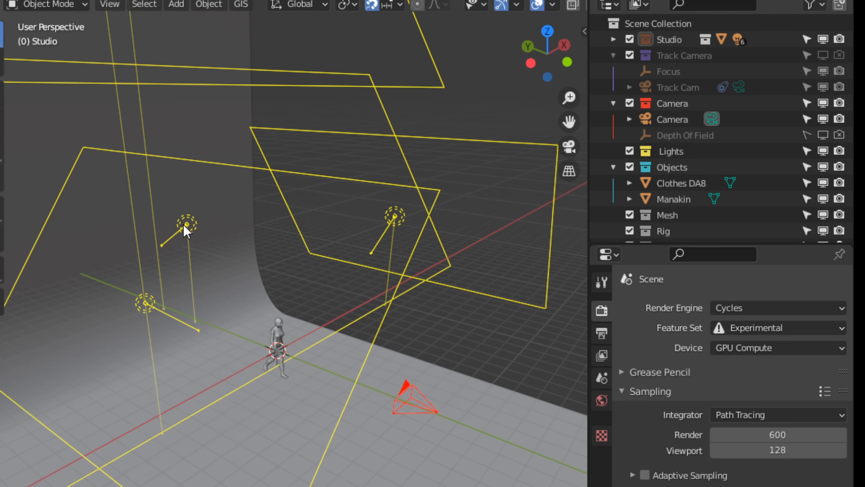
scroll(223, 222, down, 3)
scroll(382, 342, up, 3)
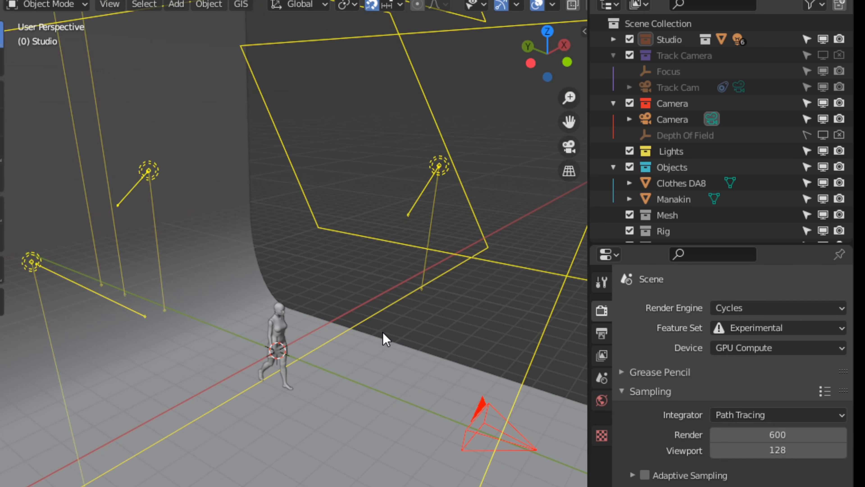
scroll(475, 261, up, 2)
scroll(432, 196, down, 3)
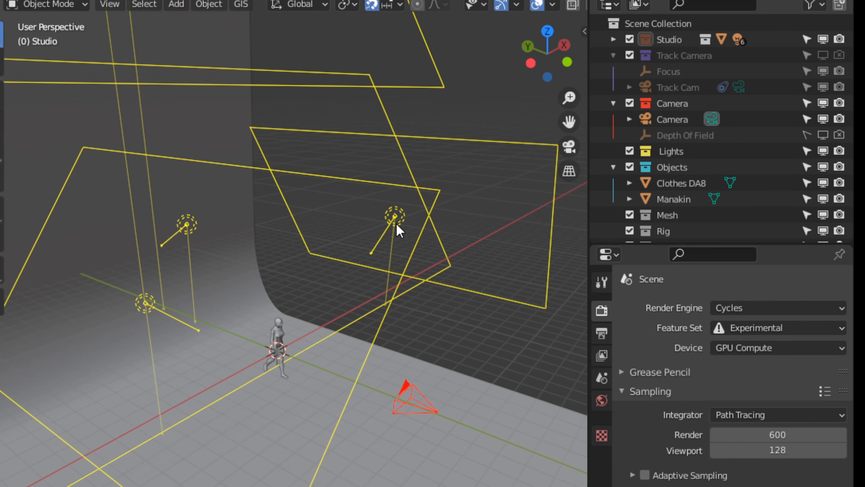
click(396, 218)
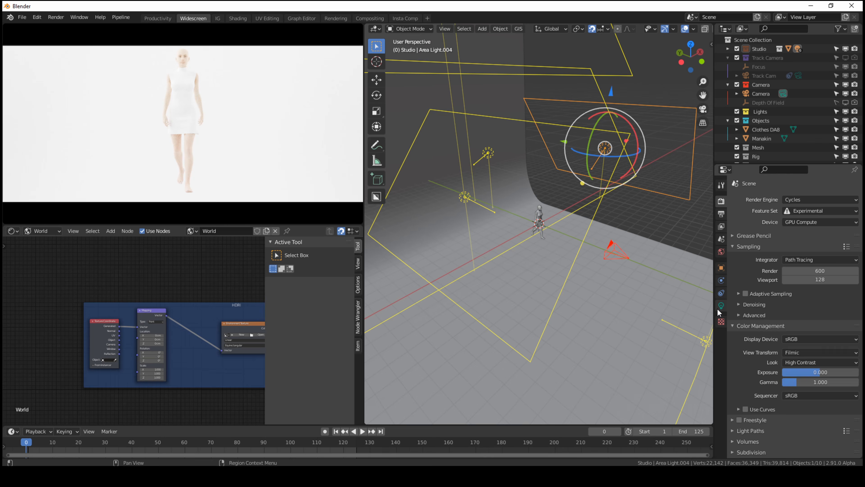
click(722, 305)
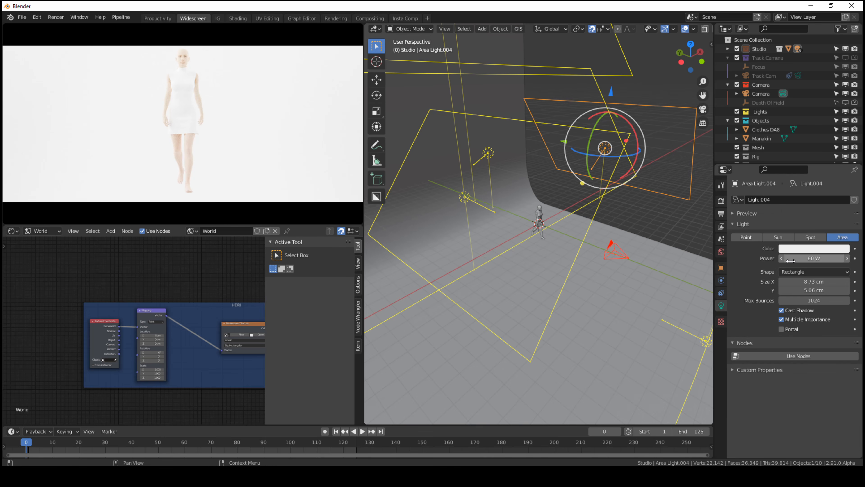
click(814, 258)
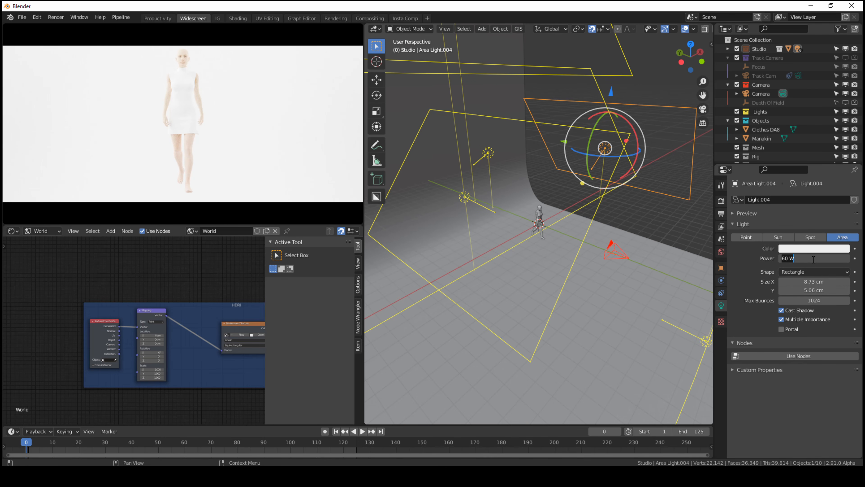
text(30)
key(Return)
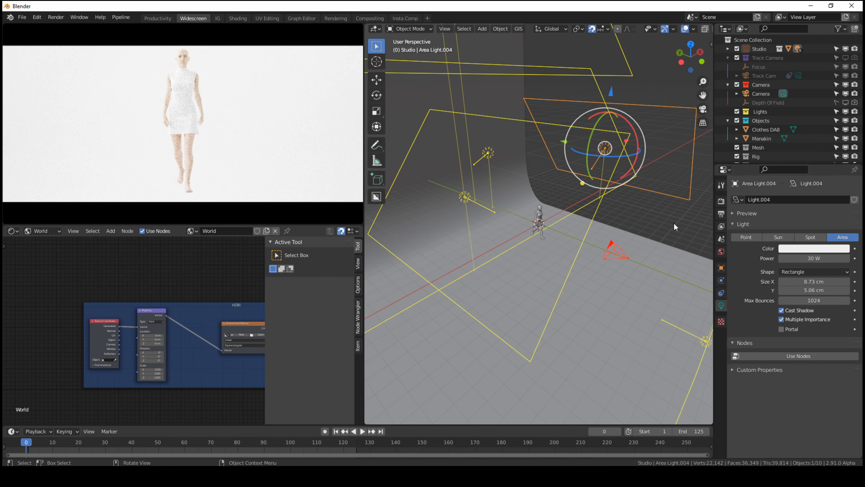
- Set the power of the studio's Area Light.001 to 20 W
scroll(420, 194, up, 3)
click(406, 177)
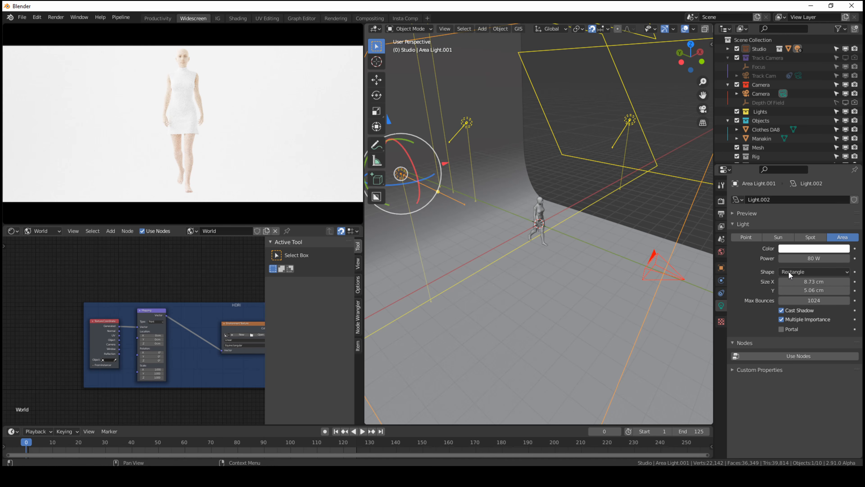
click(815, 261)
text(20)
key(Return)
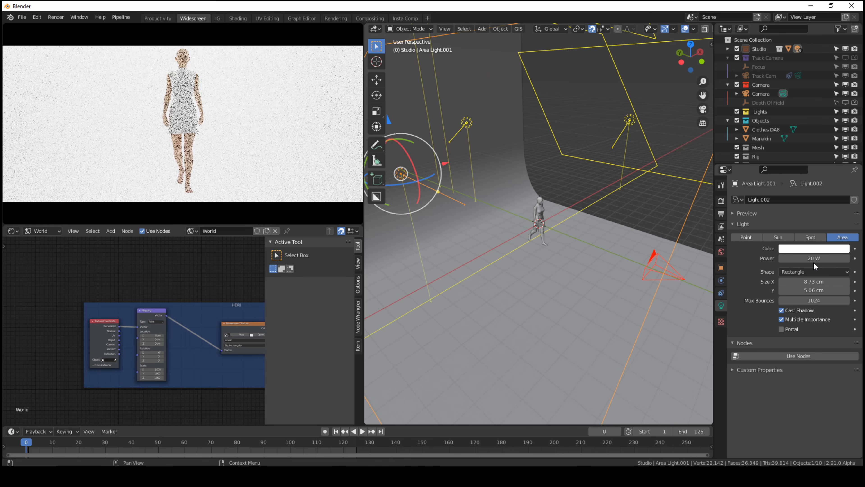
- Set the power of the studio's Area Light.006 to 50 W
scroll(587, 256, down, 4)
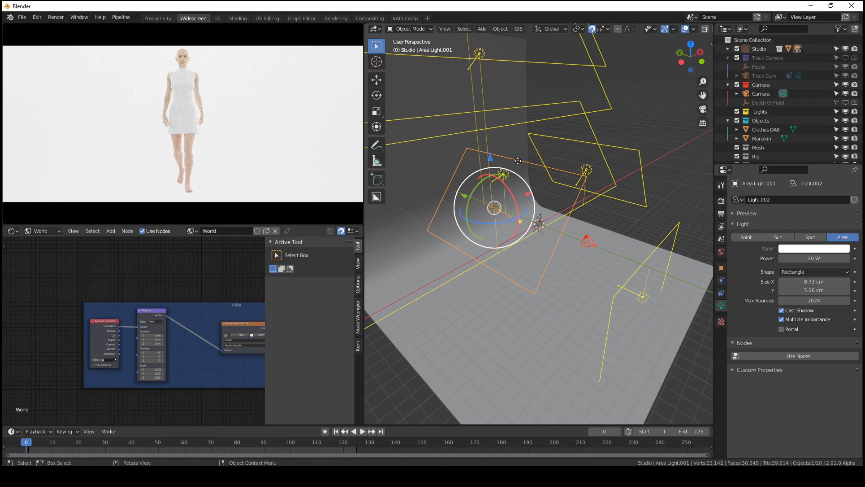
click(489, 67)
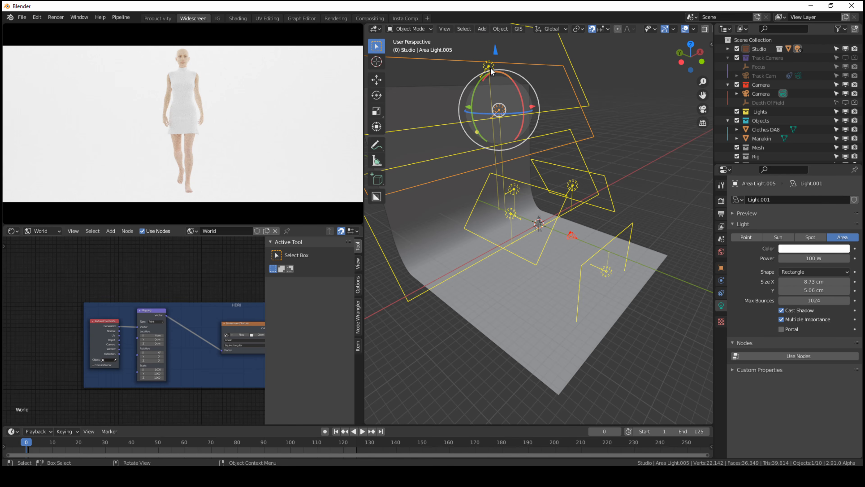
key(shift+d)
right_click(490, 71)
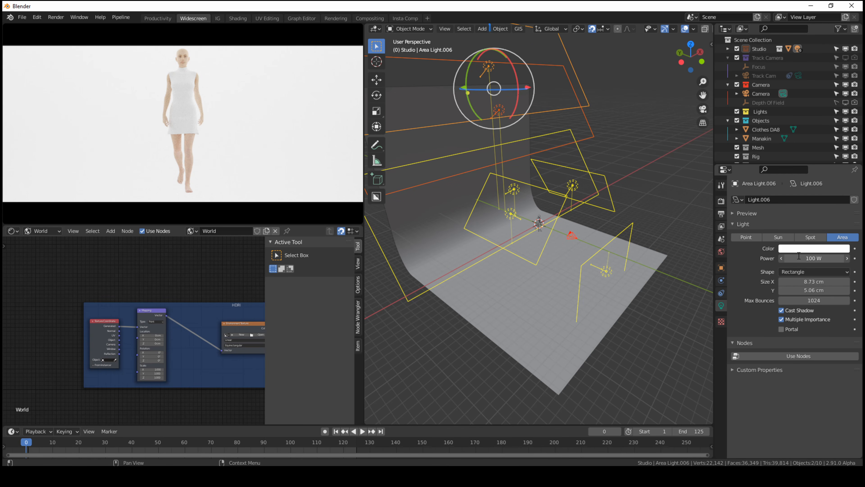
click(799, 258)
text(50)
key(Return)
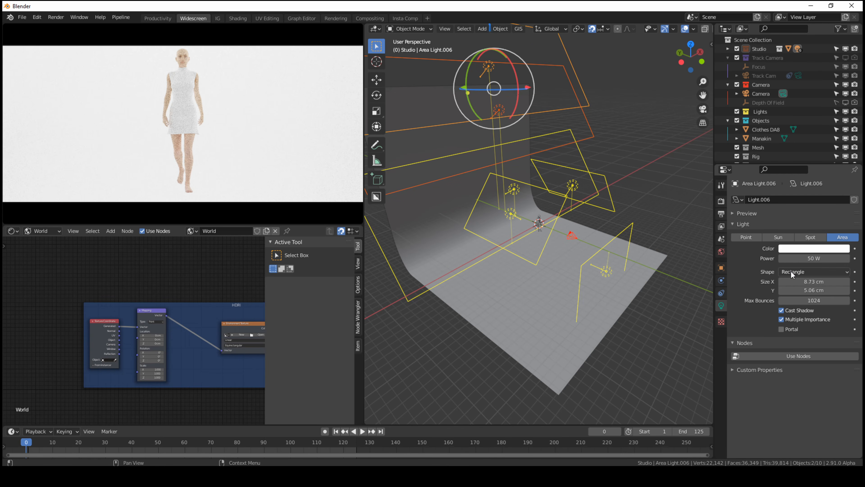
- Set the power of the studio's Area Light.005 to 50 W
click(508, 181)
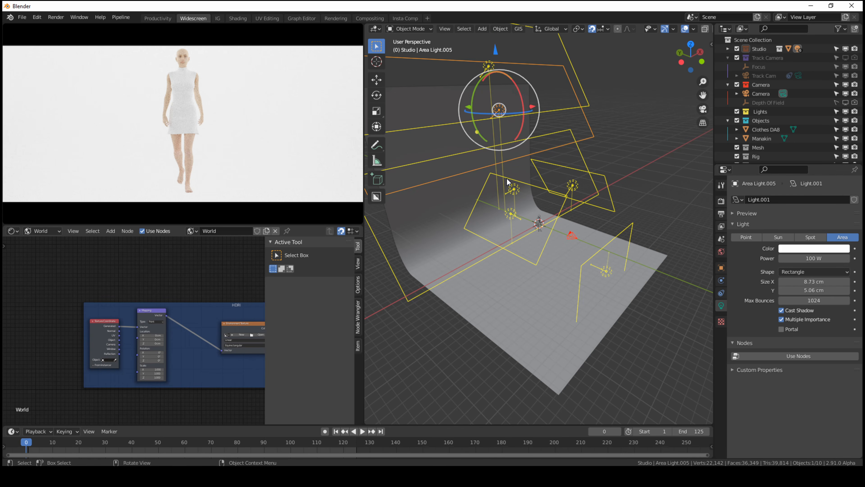
click(806, 258)
text(50)
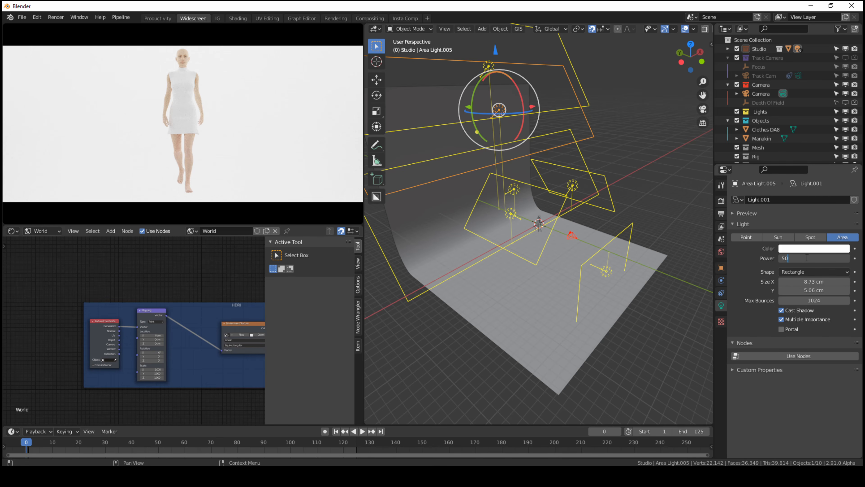
key(Return)
scroll(496, 160, up, 2)
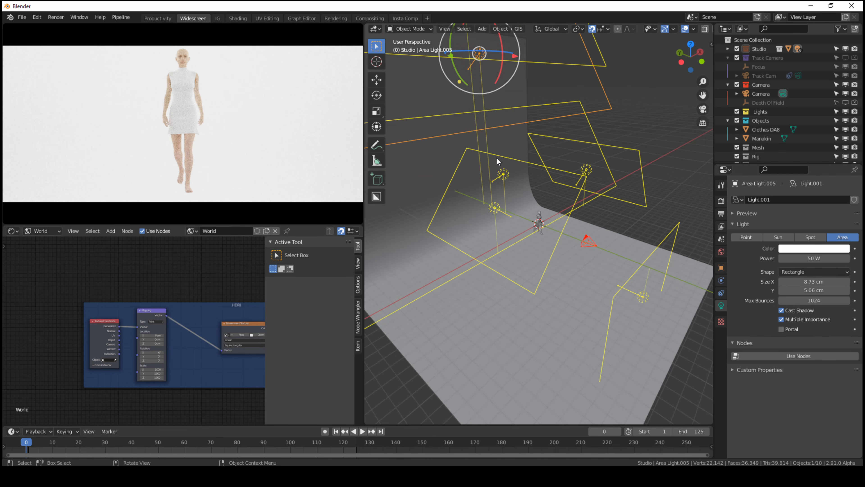
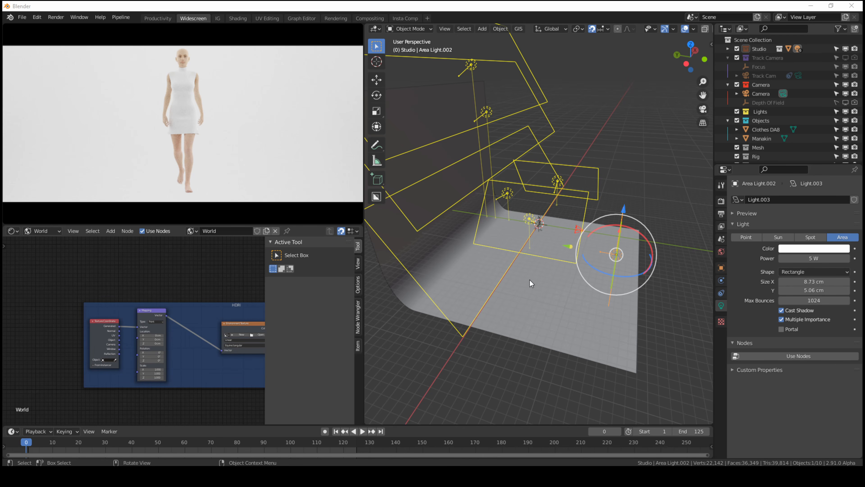
- Switch the camera view of the model from rendered to solid shading
click(240, 211)
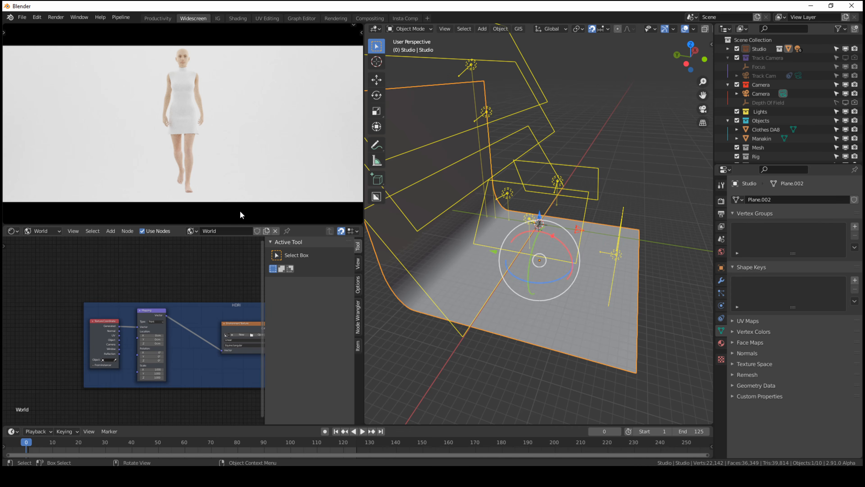
key(z)
click(336, 205)
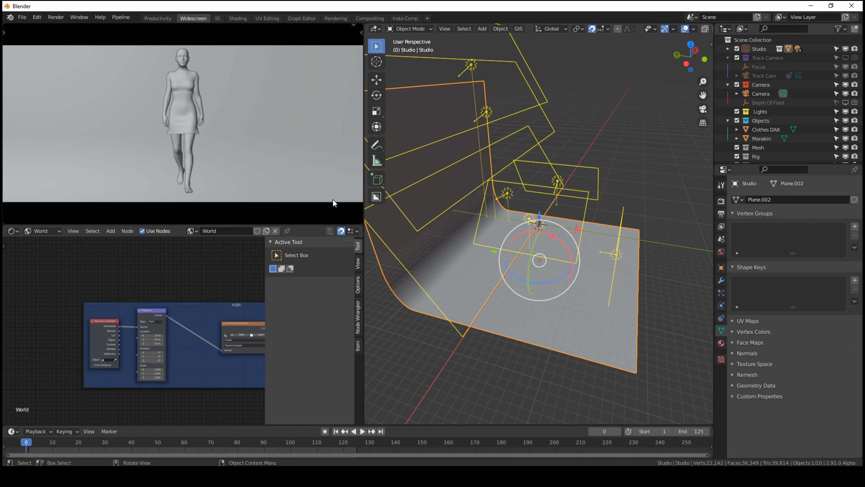
- Select the Clothes DA8 dress in the UV Editing workspace and enter Edit Mode on its mesh
click(272, 19)
scroll(514, 119, down, 2)
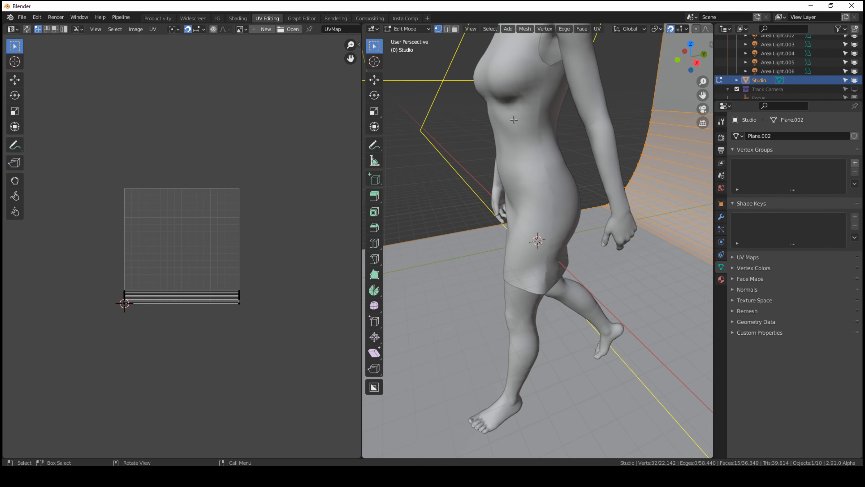
key(Tab)
click(514, 119)
scroll(551, 118, down, 5)
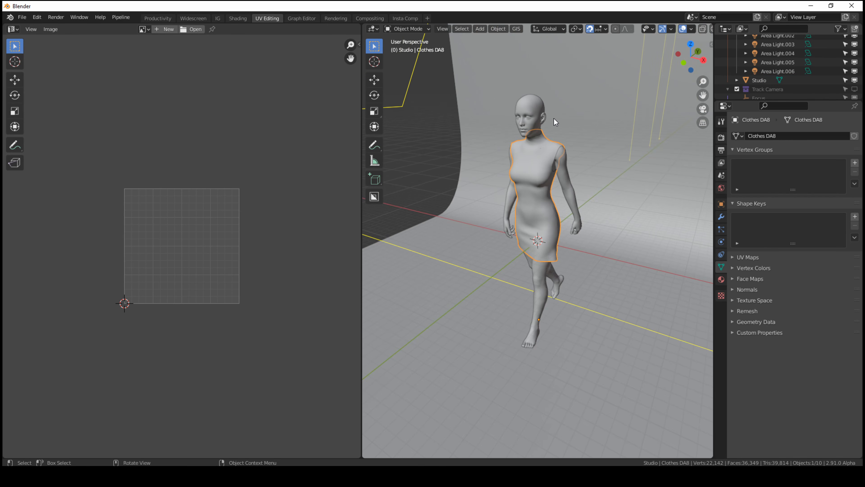
middle_drag(554, 119, 584, 110)
key(Tab)
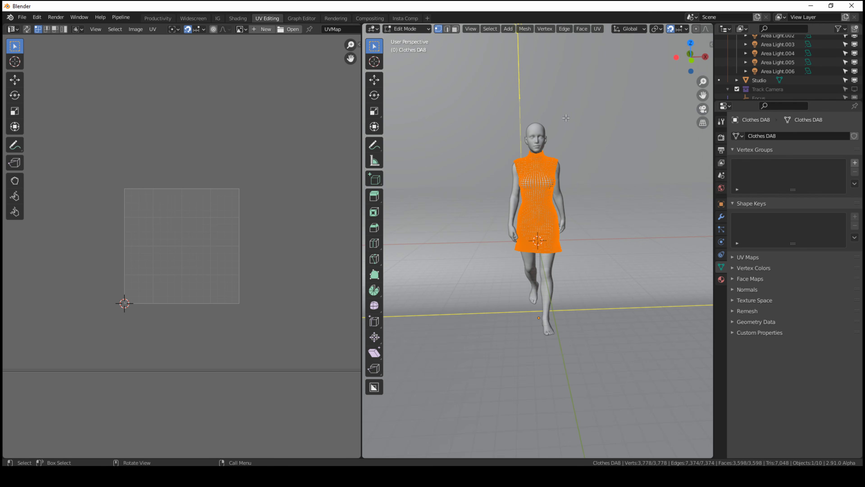
- Unwrap the whole dress mesh with Smart UV Project, keeping a 66° angle limit and 0.000 island margin
scroll(202, 145, down, 20)
scroll(203, 146, up, 7)
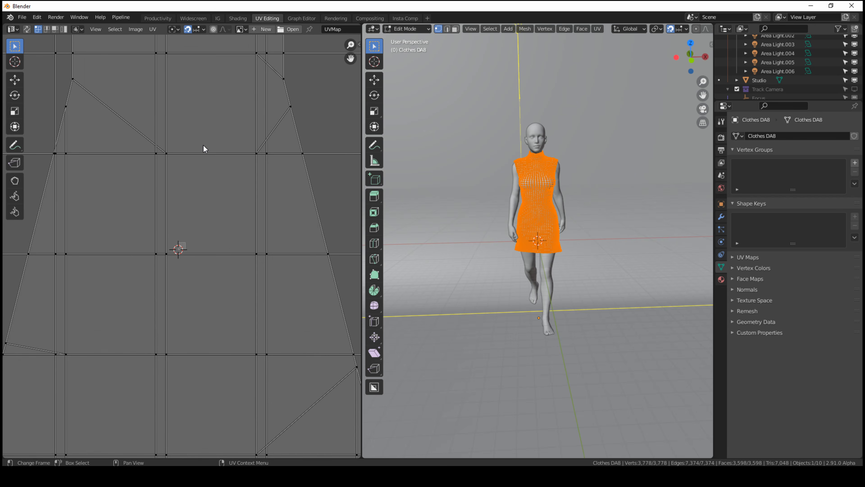
scroll(204, 145, up, 14)
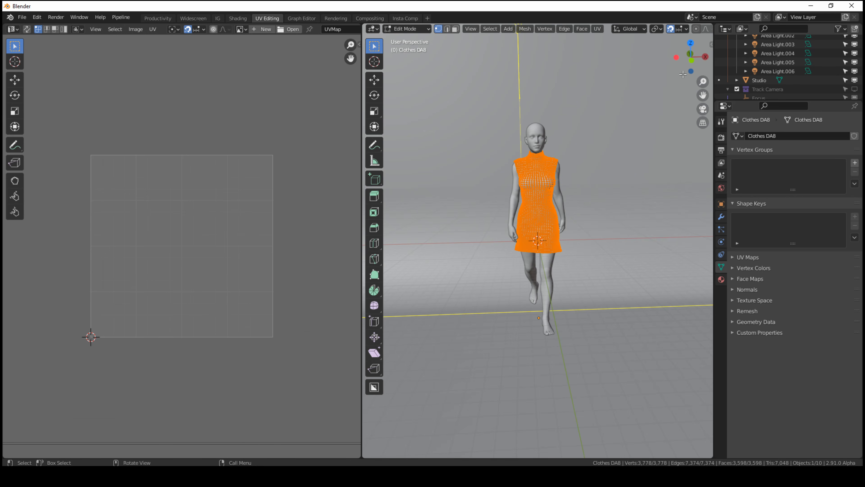
click(597, 29)
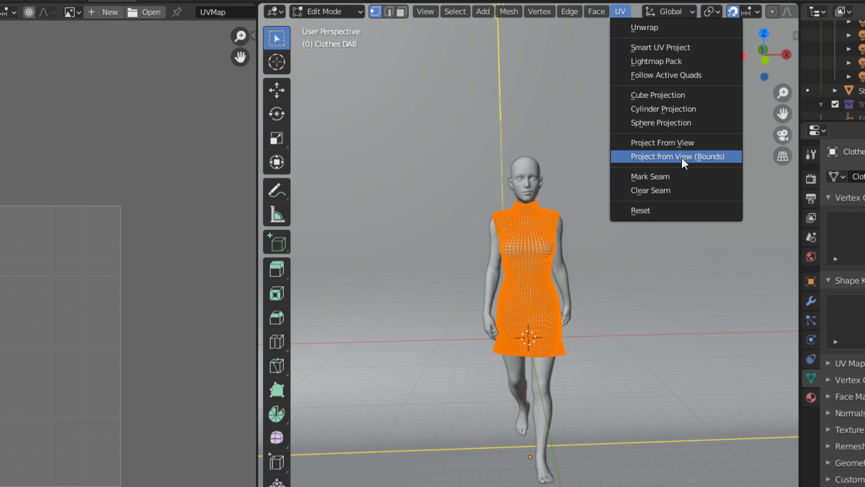
click(683, 47)
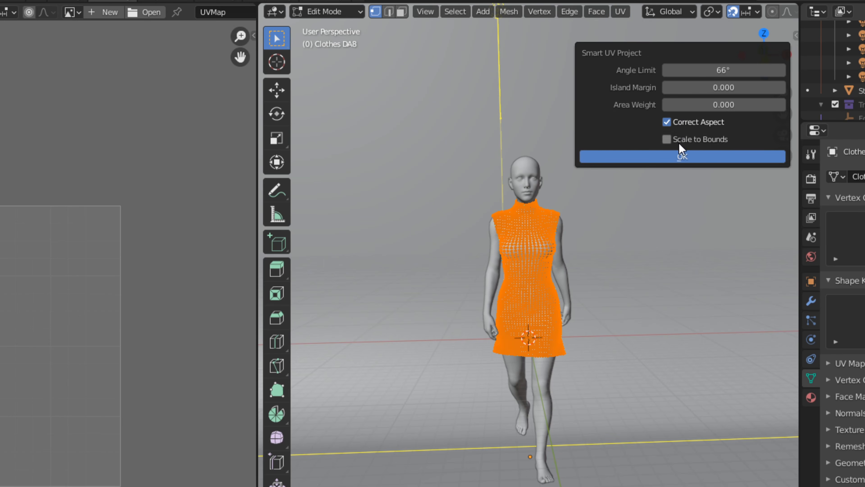
click(680, 157)
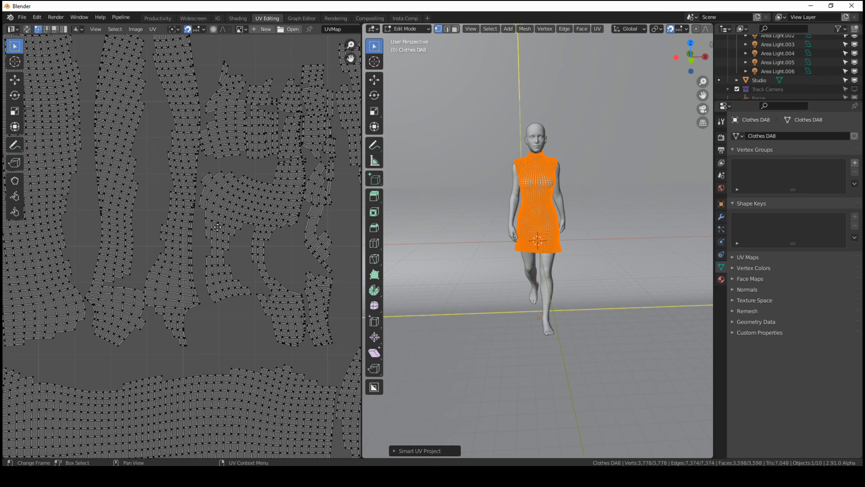
- Examine the dress's new UV islands and their arrangement across the UV layout
middle_drag(217, 227, 309, 81)
scroll(226, 106, up, 2)
middle_drag(238, 134, 38, 187)
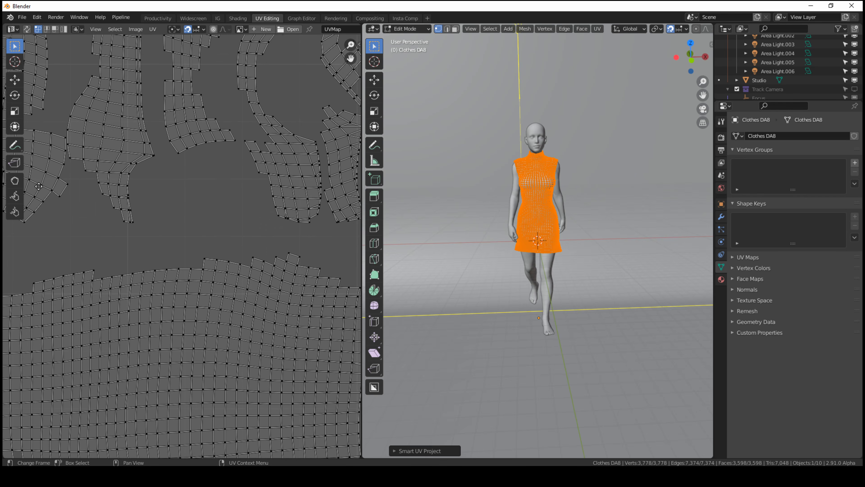
scroll(184, 151, down, 4)
scroll(257, 228, up, 5)
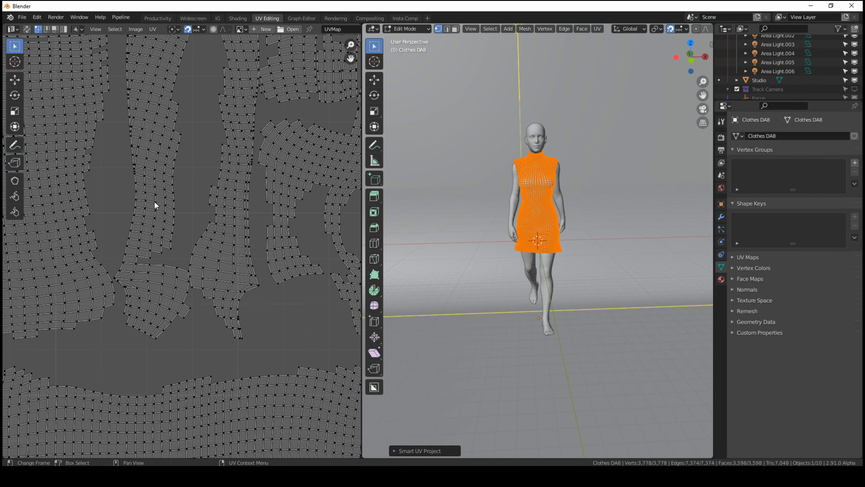
middle_drag(123, 197, 239, 203)
scroll(236, 206, down, 2)
middle_drag(283, 232, 188, 185)
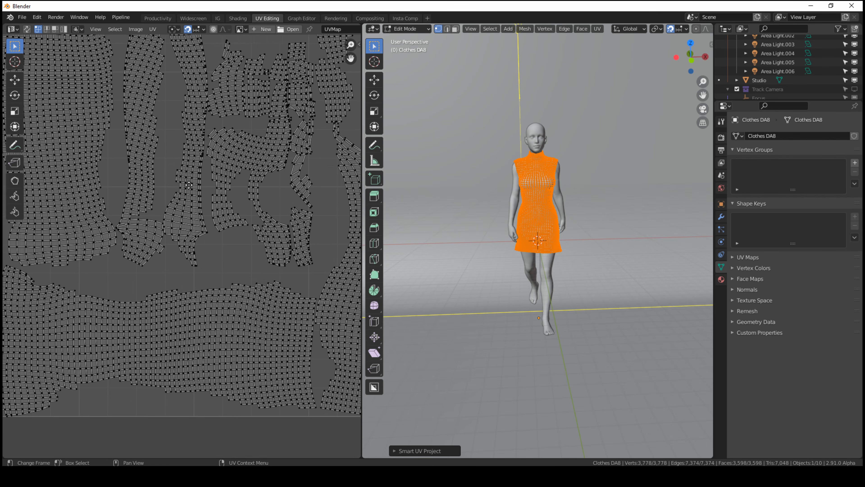
scroll(189, 182, down, 1)
scroll(218, 200, down, 2)
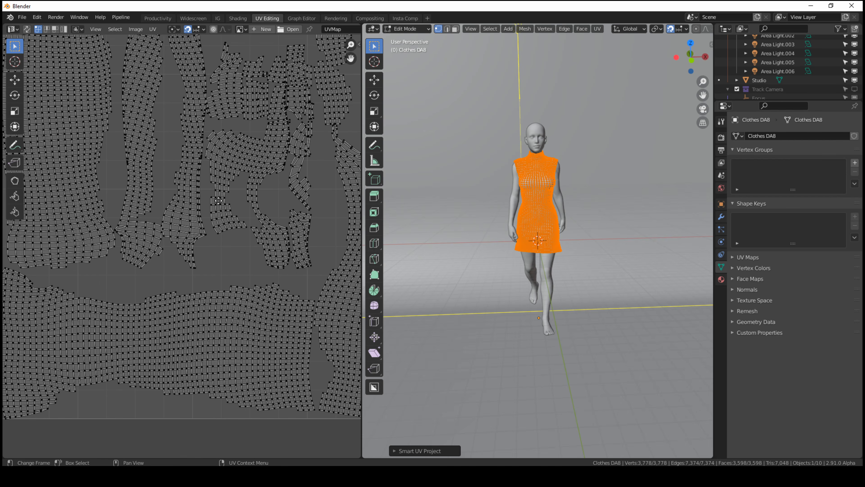
scroll(238, 150, up, 3)
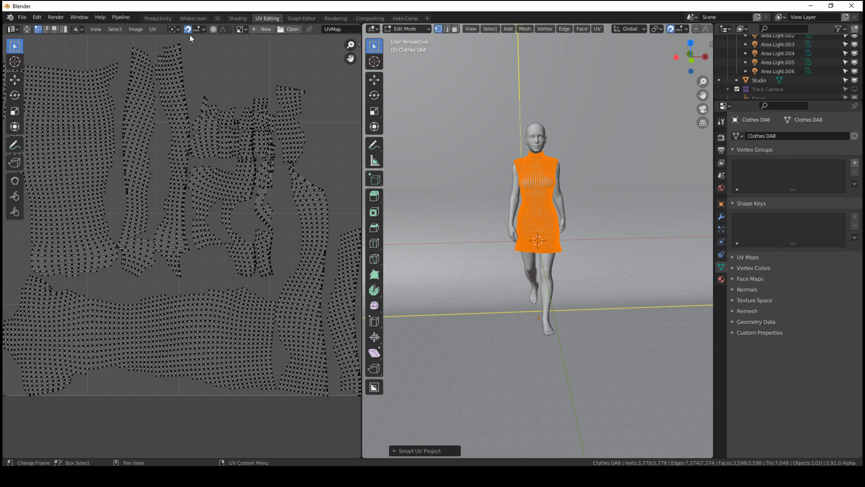
- Return to the Widescreen workspace and select the Clothes DA8 dress in Object Mode
click(194, 18)
middle_drag(577, 264, 479, 174)
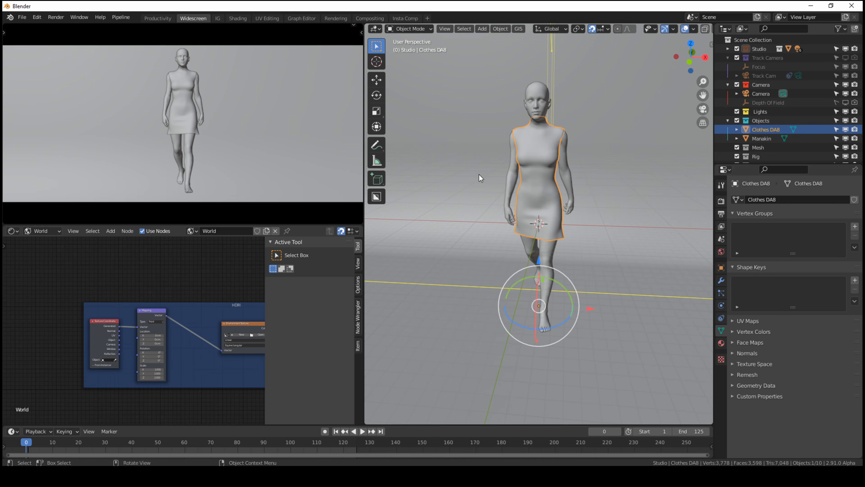
click(537, 161)
click(542, 193)
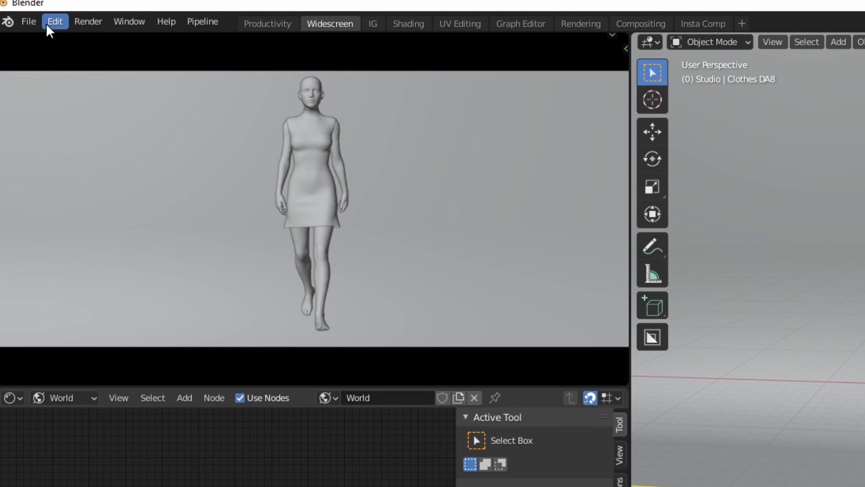
- Export the dress as an FBX file, limited to selected objects and the Mesh object type
click(22, 17)
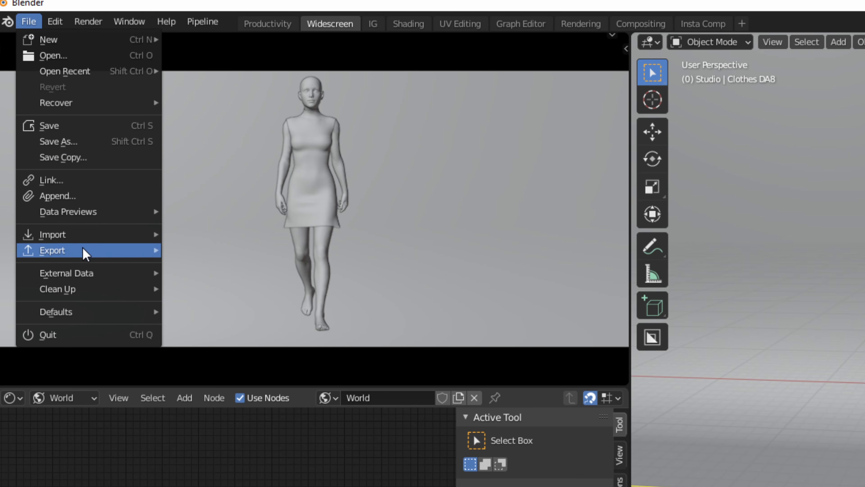
mouse_move(86, 254)
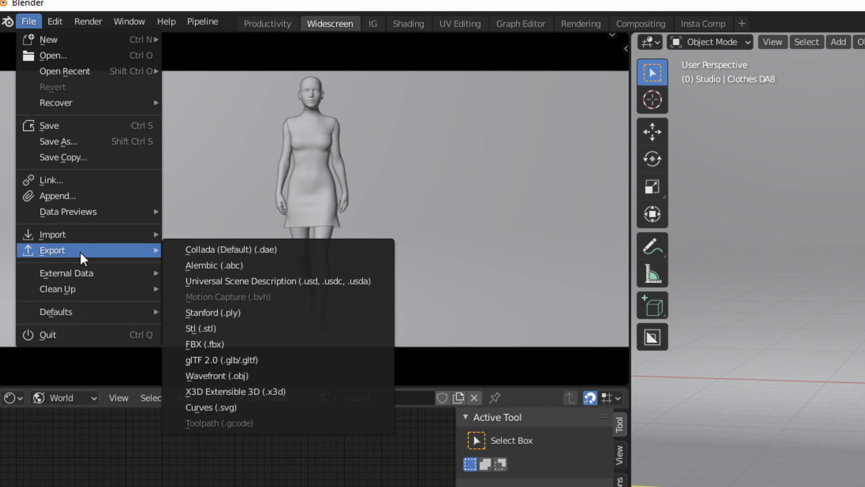
click(295, 345)
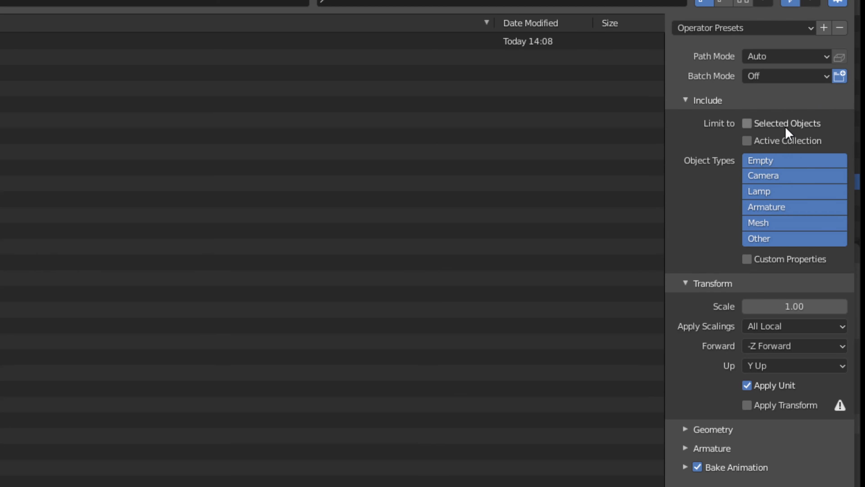
click(748, 125)
click(789, 224)
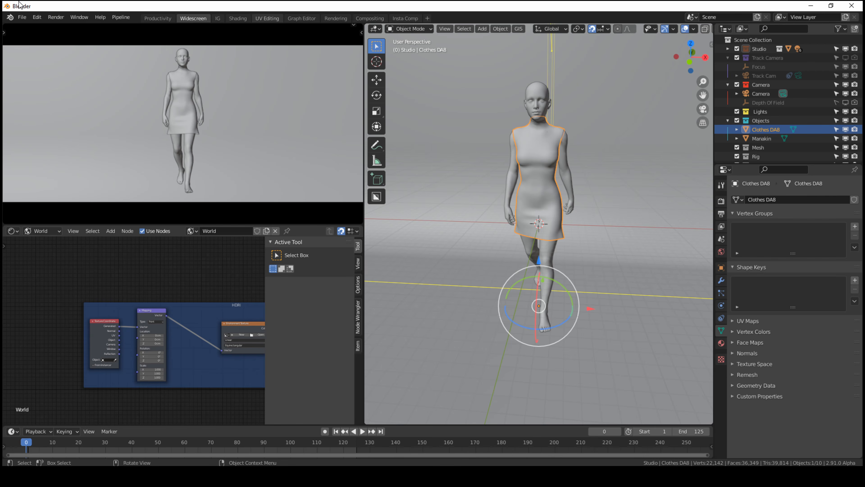
click(22, 17)
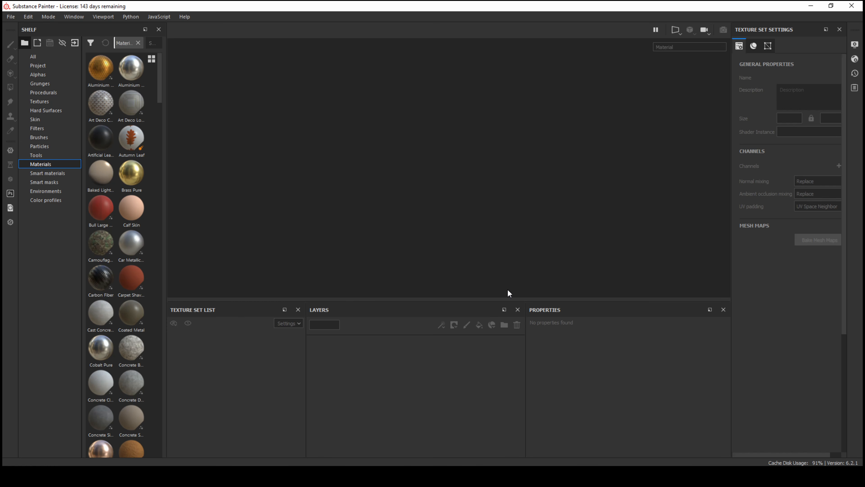
- Switch to Substance Painter and create a new 2048-resolution OpenGL project from the mesh file clothes for substanec.fbx
click(11, 16)
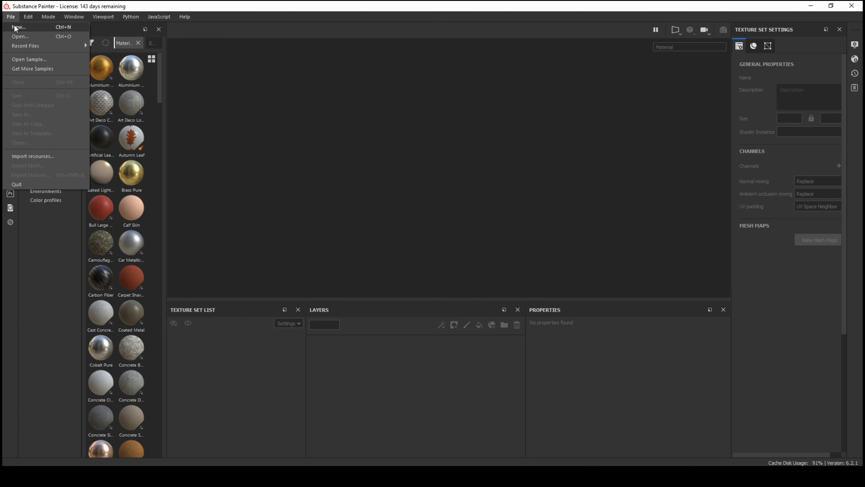
click(68, 38)
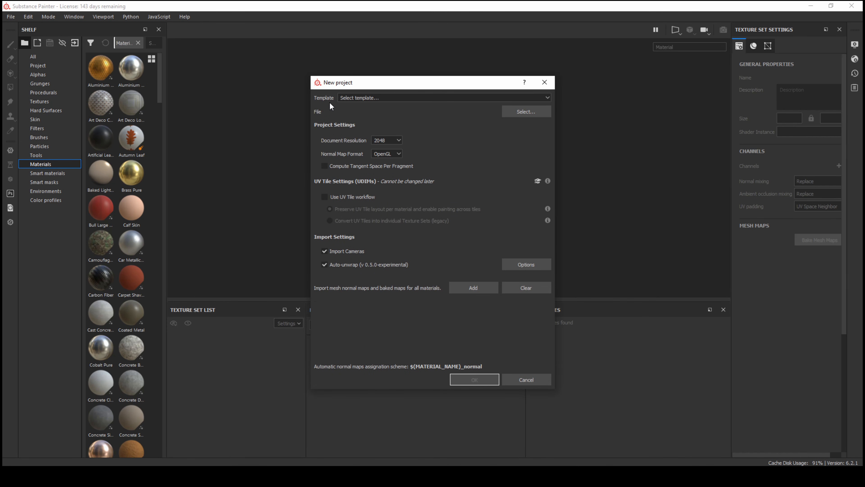
click(516, 112)
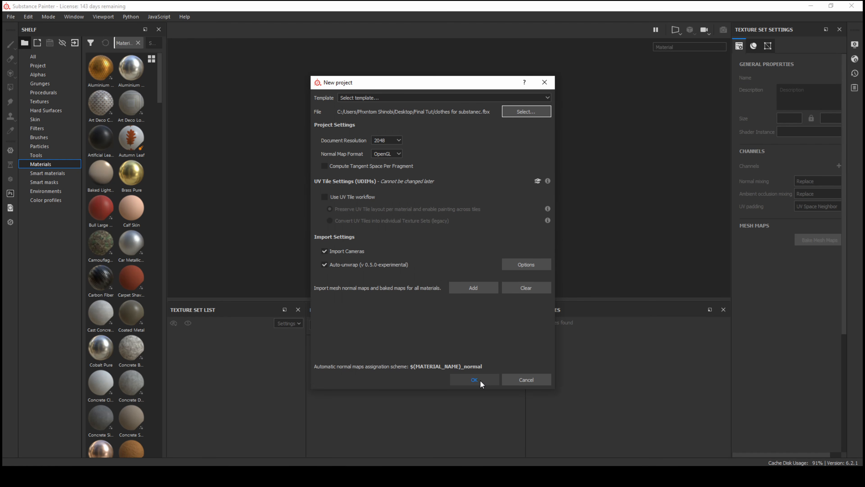
click(480, 379)
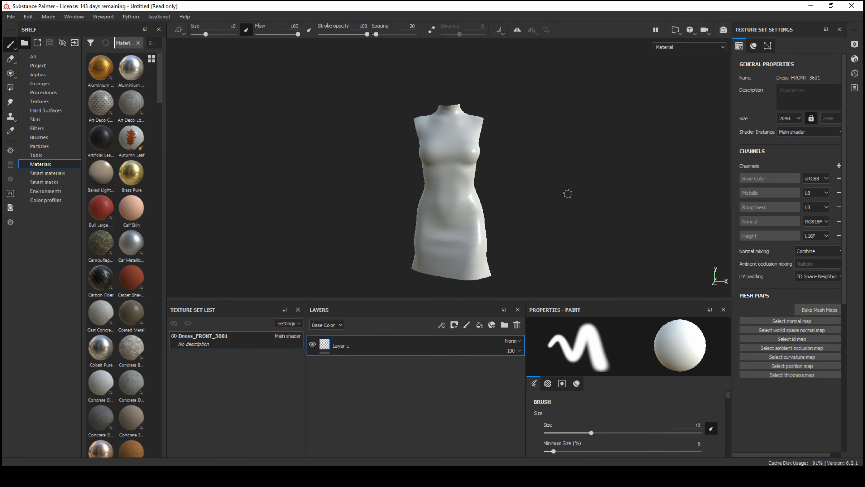
alt+drag(566, 194, 614, 167)
alt+drag(448, 161, 460, 172)
alt+middle_drag(459, 172, 412, 145)
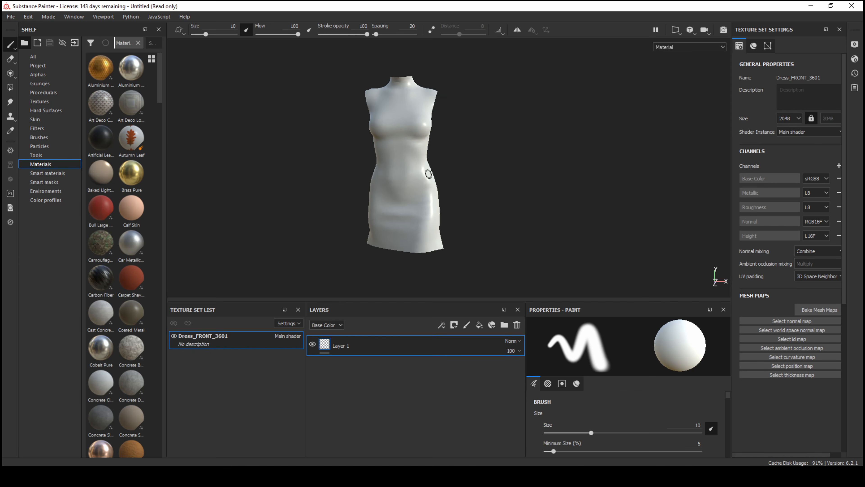
- Bake all seven mesh maps for the dress at an output size of 2048
mouse_move(428, 173)
alt+mouse_down()
mouse_move(439, 165)
mouse_move(430, 173)
alt+mouse_up()
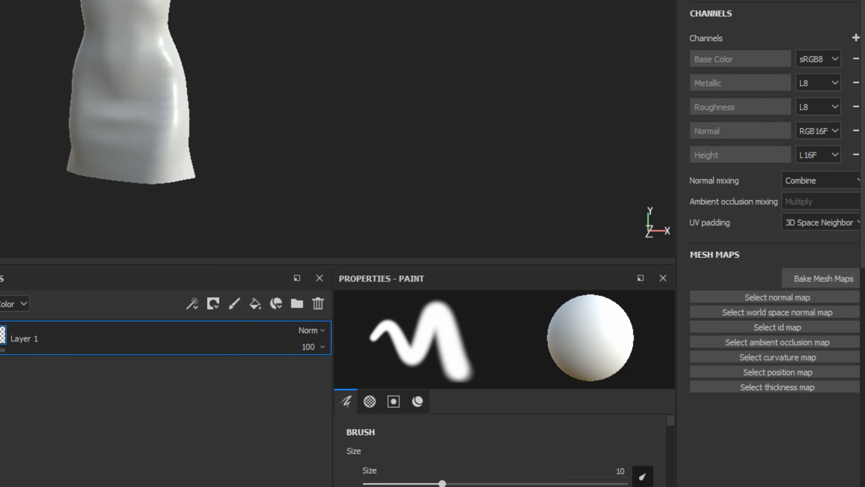
click(815, 278)
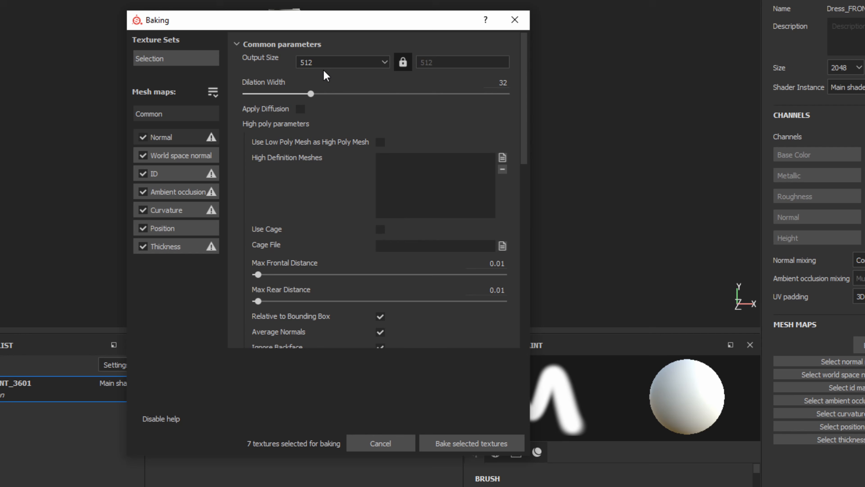
click(329, 63)
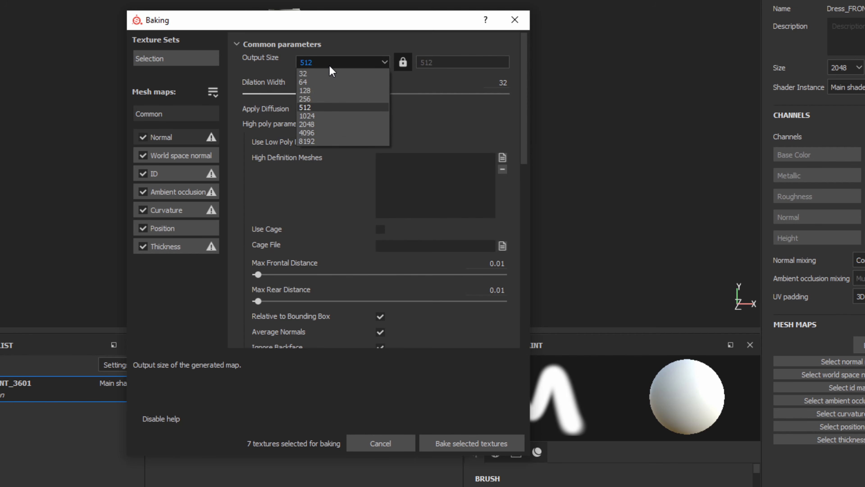
click(315, 125)
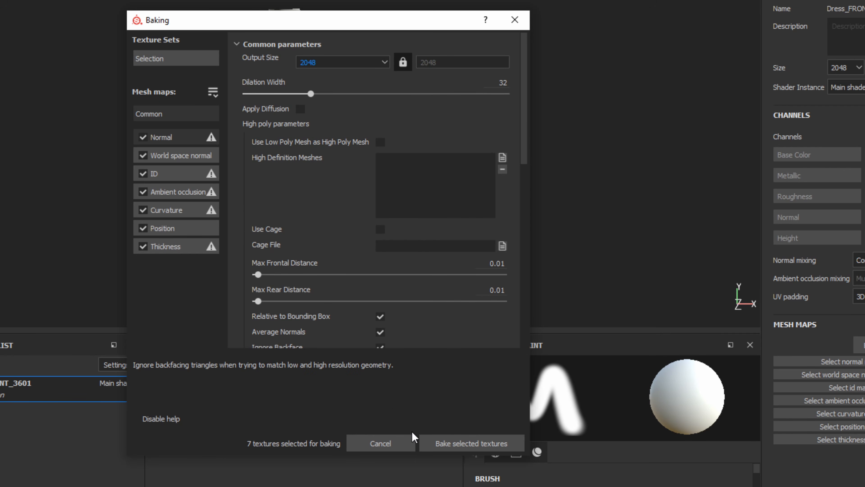
click(470, 445)
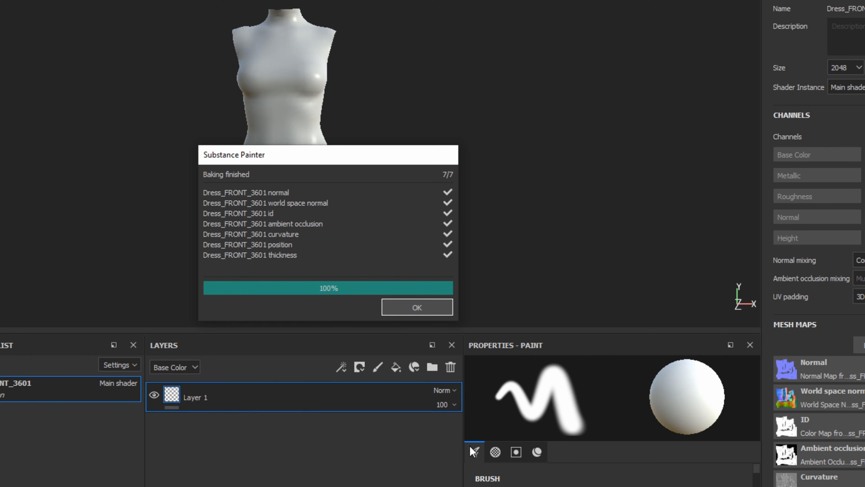
click(405, 308)
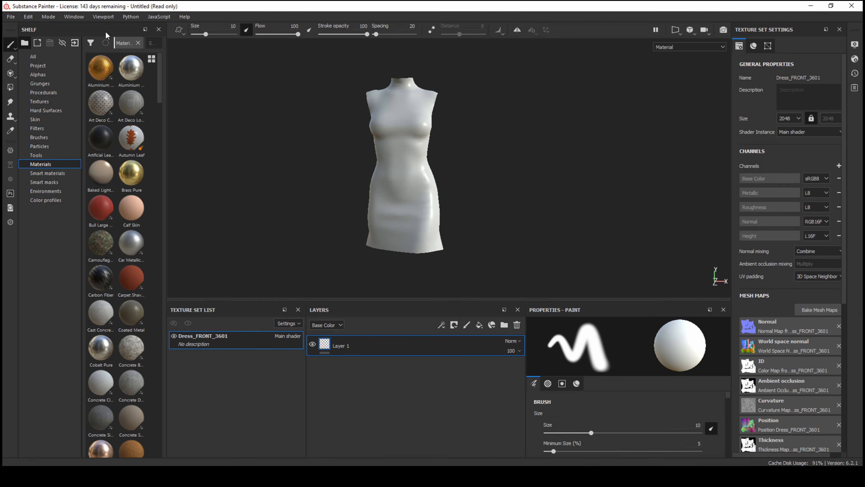
- Search the shelf for "fabric ro" and apply the Fabric Rough material to the dress
click(152, 43)
text(fabric ro)
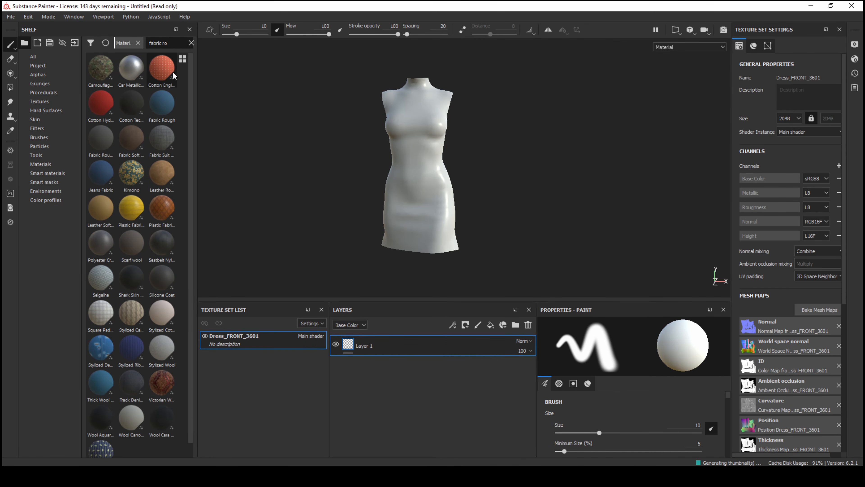
drag(162, 103, 404, 206)
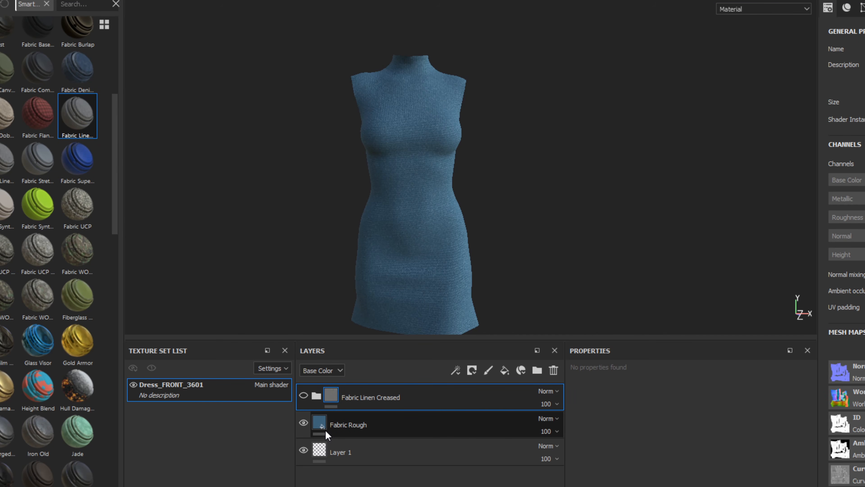
scroll(459, 121, up, 5)
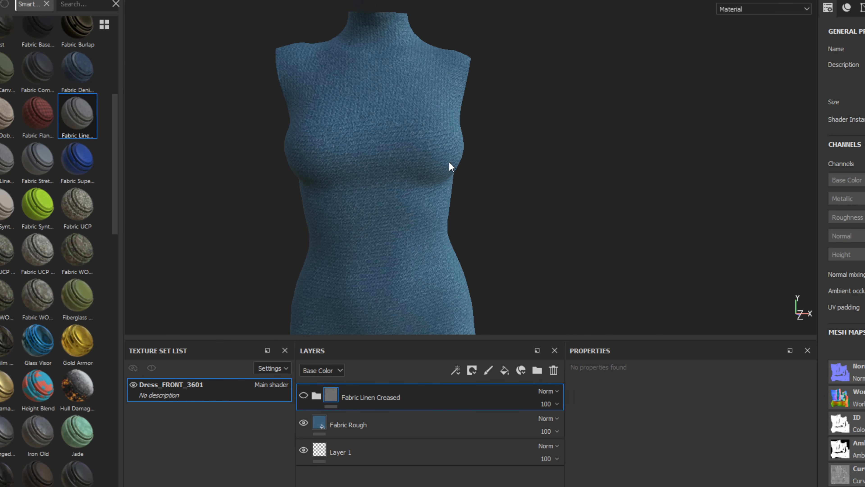
scroll(451, 167, down, 5)
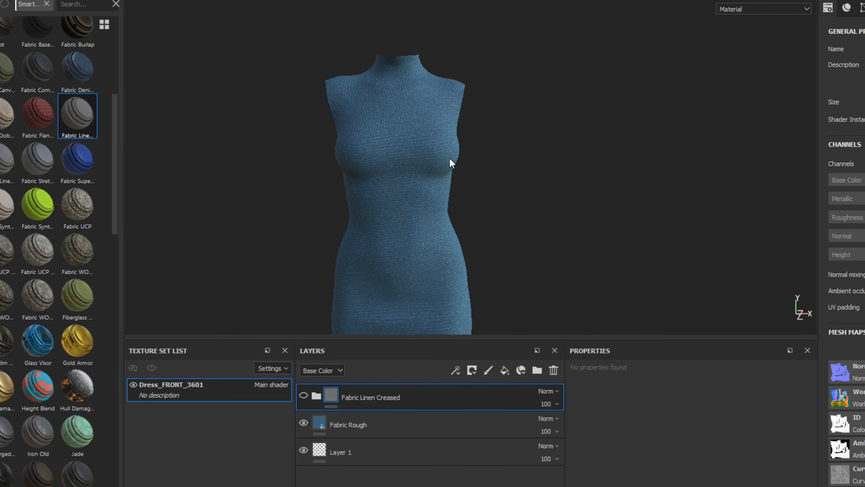
- Change the Fabric Rough layer's color parameter to a neutral light grey with RGB values of 0.754
click(322, 428)
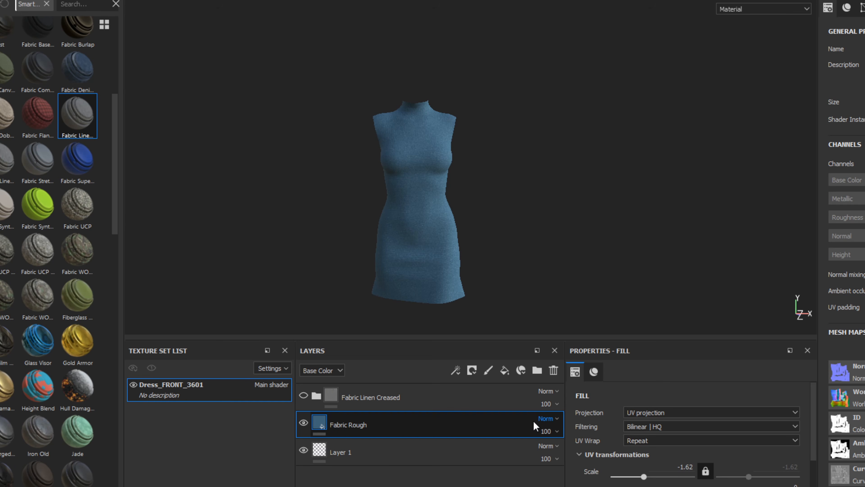
scroll(647, 424, down, 5)
click(666, 486)
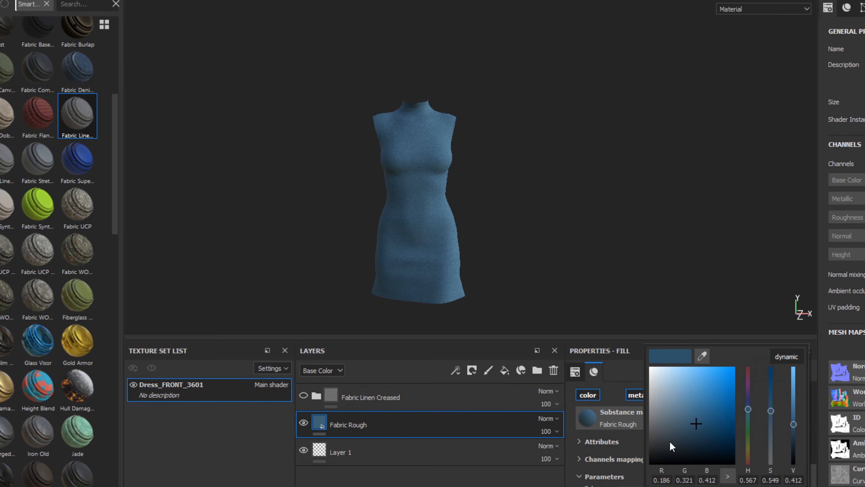
drag(748, 397, 748, 367)
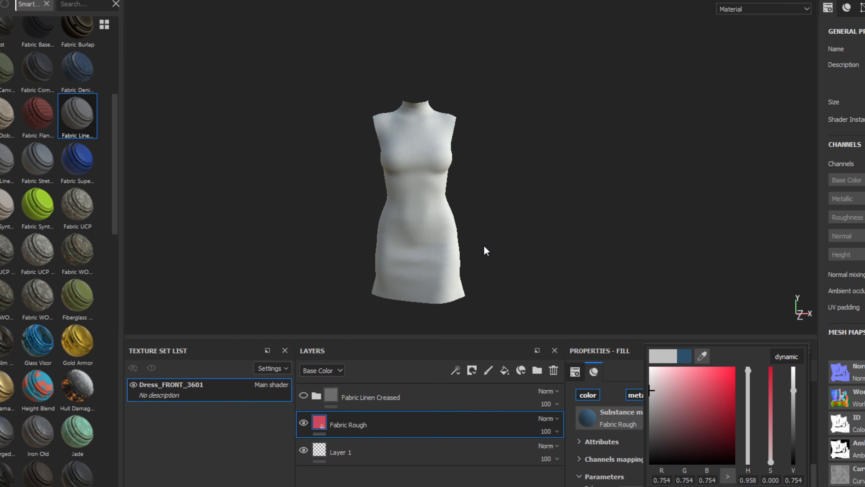
click(481, 244)
- Examine the fabric weave on the front and back of the dress from several angles and distances
scroll(469, 250, up, 6)
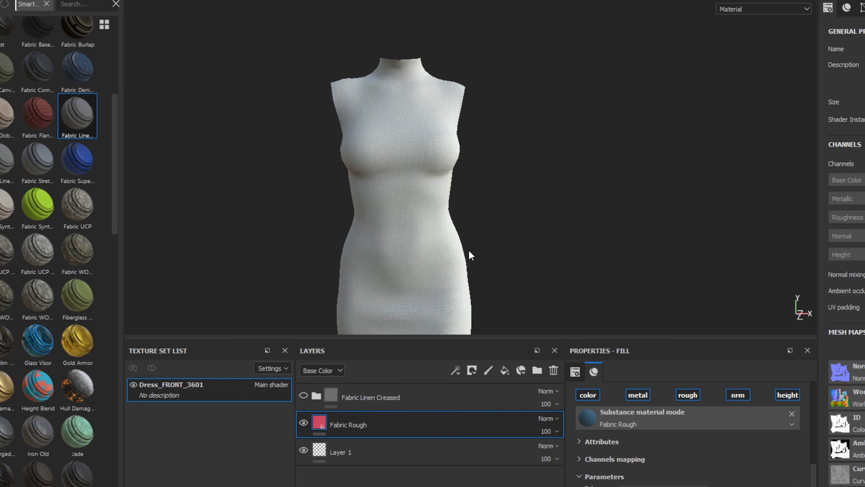
scroll(463, 261, down, 3)
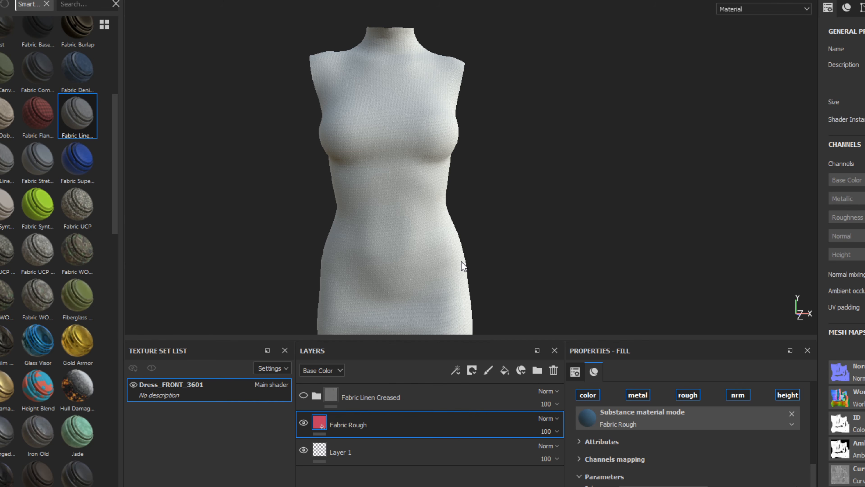
alt+drag(484, 259, 609, 64)
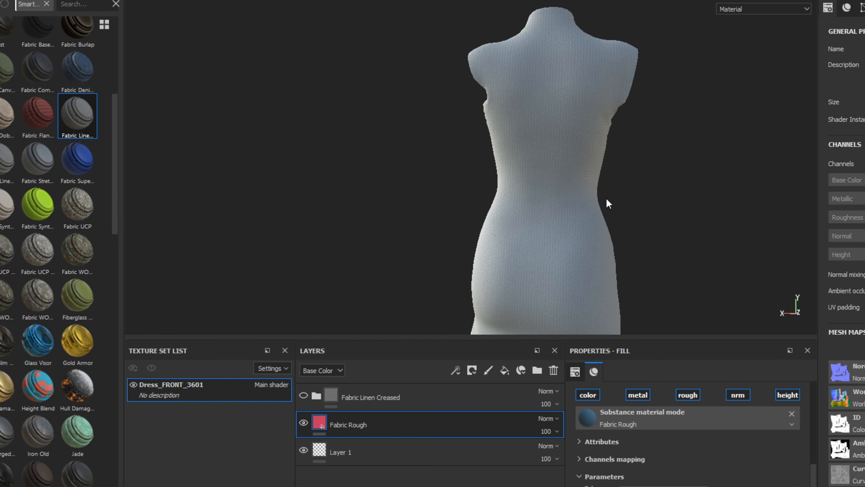
mouse_move(606, 201)
alt+mouse_down()
mouse_move(657, 238)
mouse_move(605, 201)
alt+mouse_up()
alt+middle_drag(605, 201, 579, 190)
scroll(581, 208, up, 1)
scroll(582, 210, down, 4)
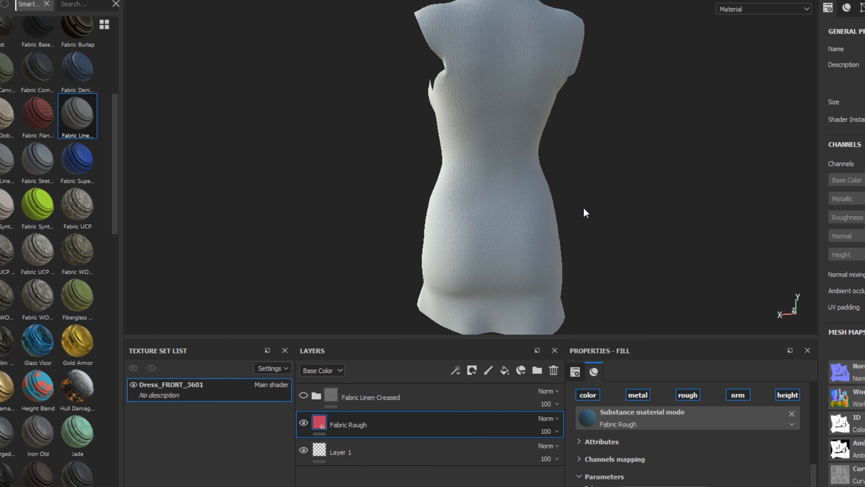
click(573, 210)
alt+drag(537, 195, 613, 254)
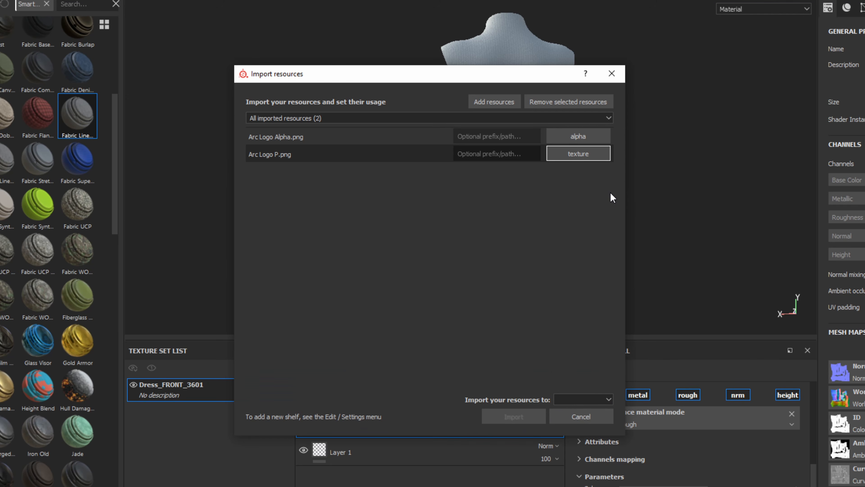
- Import Arc Logo Alpha.png as an alpha and Arc Logo P.png as a texture into the shelf 'shelf'
click(580, 398)
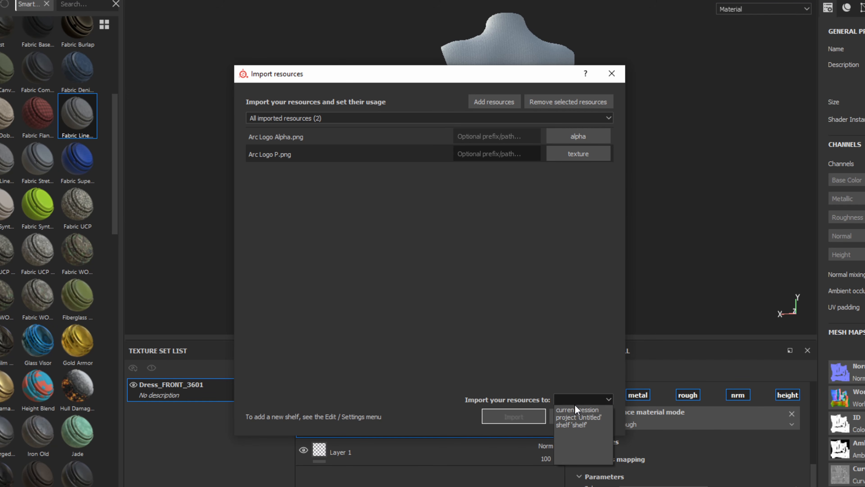
click(571, 425)
click(514, 417)
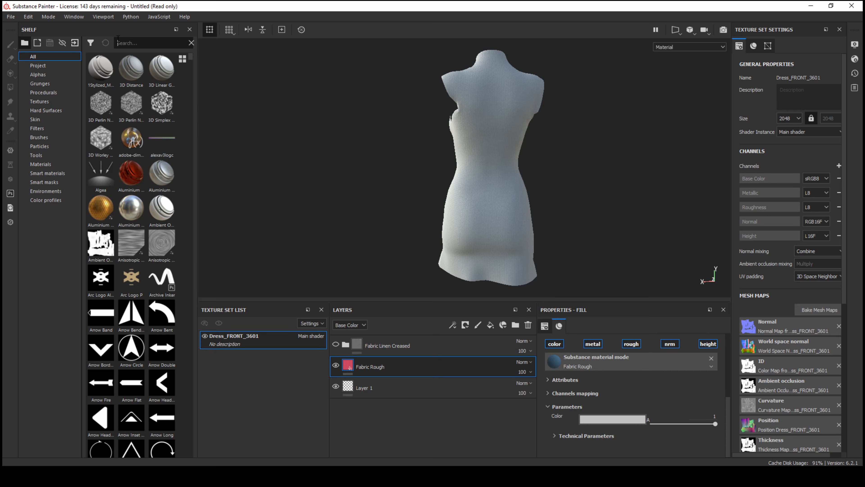
click(118, 42)
text(leather)
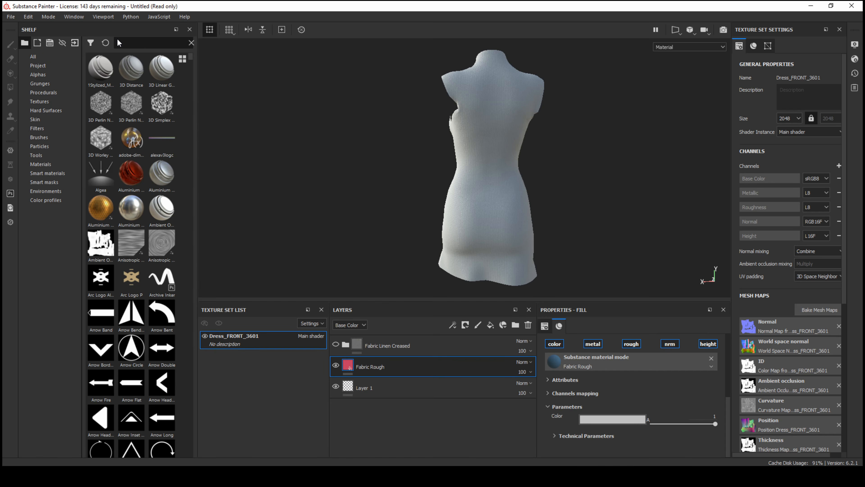
mouse_move(96, 71)
mouse_down()
mouse_move(120, 78)
mouse_move(363, 291)
mouse_move(93, 65)
mouse_up()
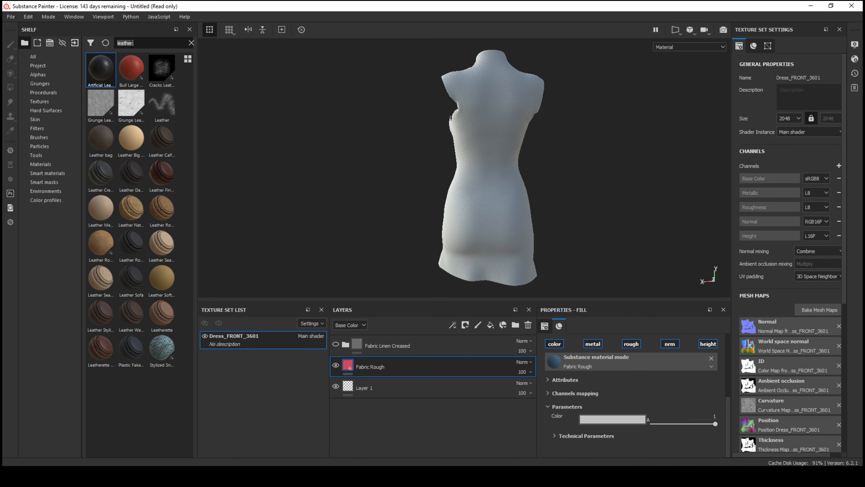
- Find the Gold Pure material, add it as a layer above Fabric Rough, and give it a black mask
text(gold)
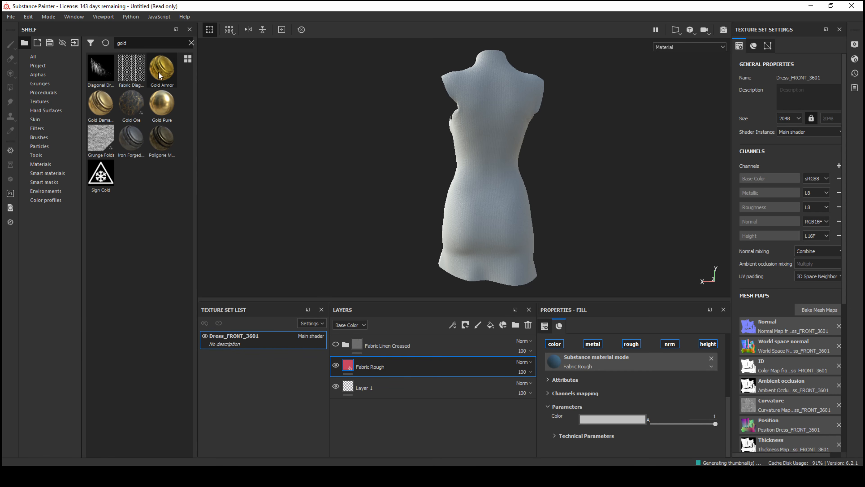
drag(167, 101, 376, 354)
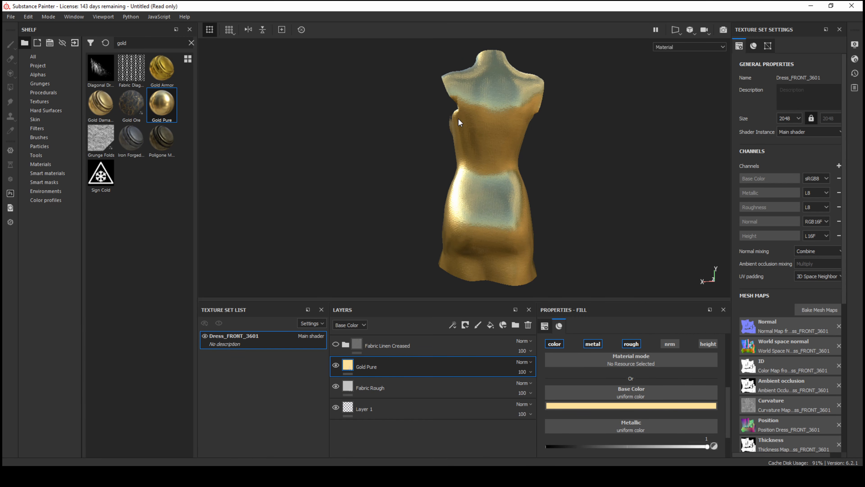
scroll(483, 121, up, 7)
scroll(491, 154, down, 4)
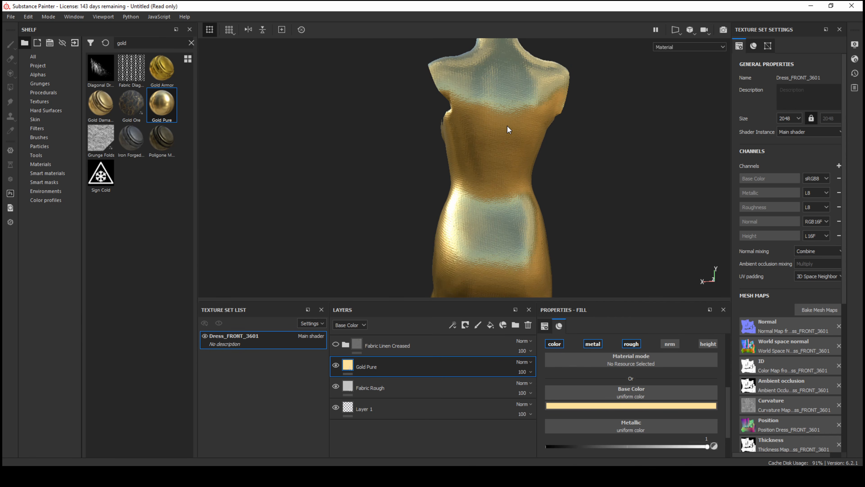
click(466, 324)
click(473, 343)
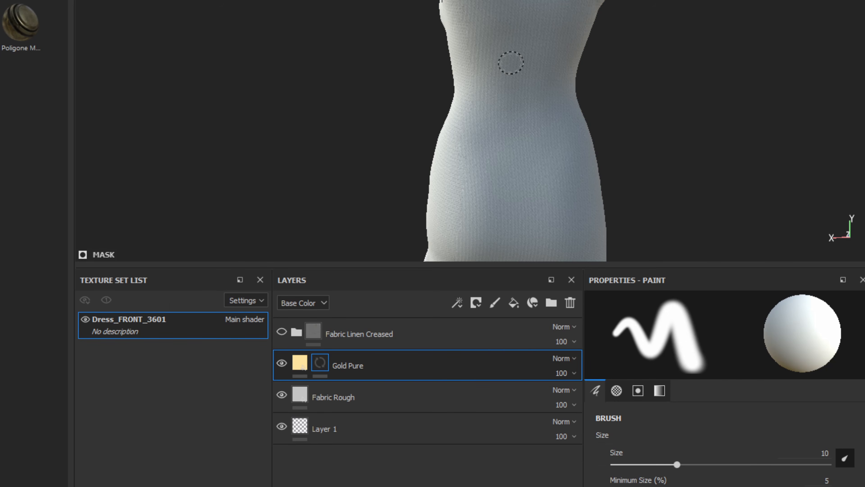
- Paint a freehand test stroke in the Gold Pure mask on the dress's back and undo it
mouse_move(490, 101)
mouse_down()
mouse_move(485, 212)
mouse_move(568, 184)
mouse_move(576, 112)
mouse_move(442, 191)
mouse_move(566, 193)
mouse_up()
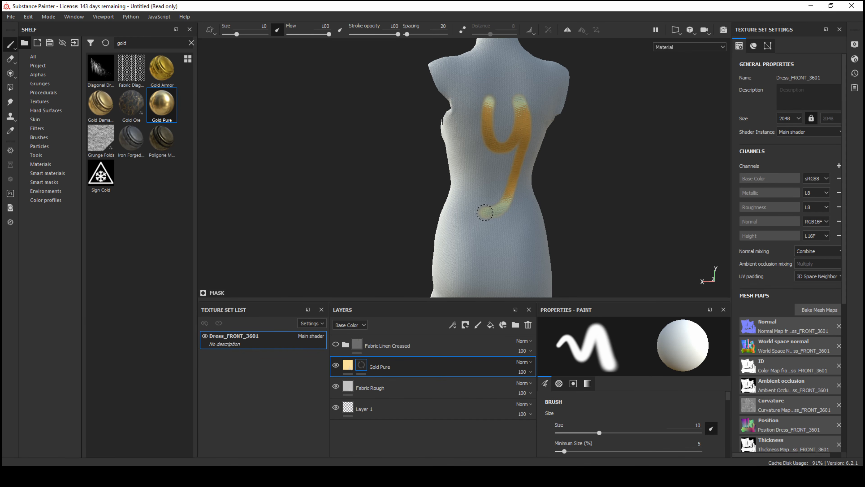
key(ctrl+z)
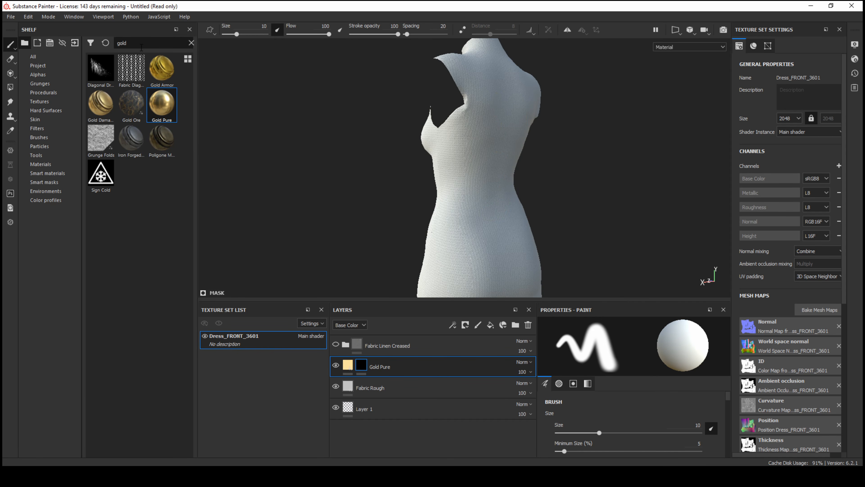
- Stamp the Arc Logo Alpha into the Gold Pure mask on the dress's upper back with brush size 63.36
click(191, 43)
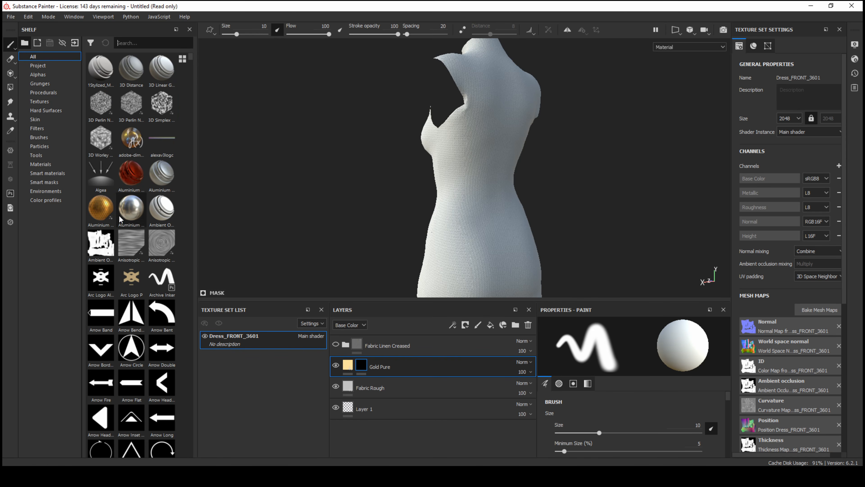
ctrl+right_drag(508, 117, 559, 118)
alt+drag(504, 119, 396, 130)
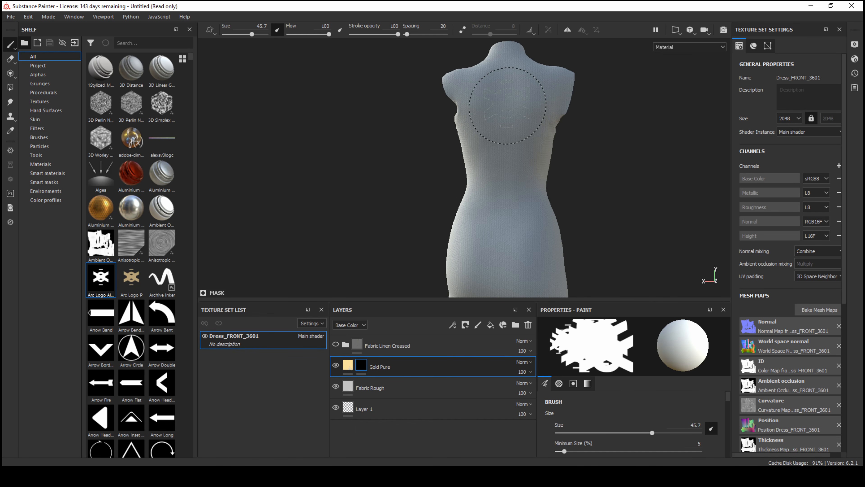
ctrl+right_drag(501, 109, 505, 110)
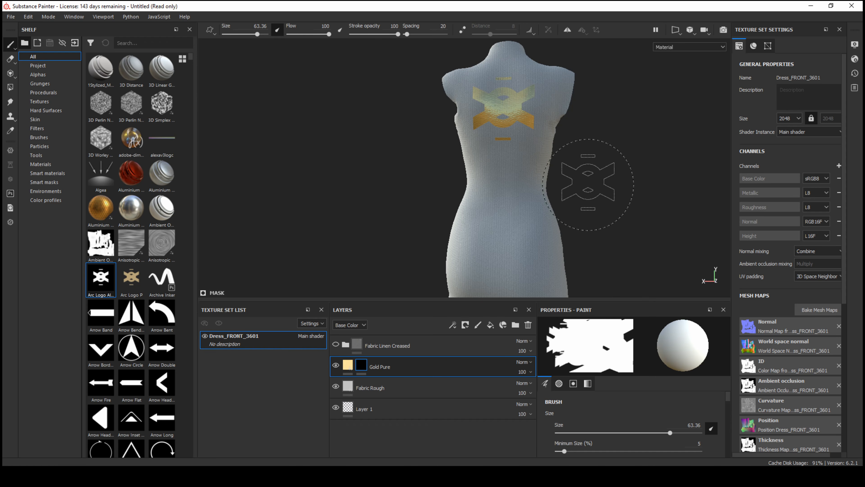
- Stamp a small Arc logo into the Gold Pure mask on one side of the dress's front chest with brush size 10.01
mouse_move(585, 193)
alt+mouse_down()
mouse_move(705, 222)
mouse_move(801, 217)
mouse_move(561, 183)
mouse_move(295, 192)
mouse_move(535, 221)
mouse_move(739, 217)
mouse_move(698, 211)
alt+mouse_up()
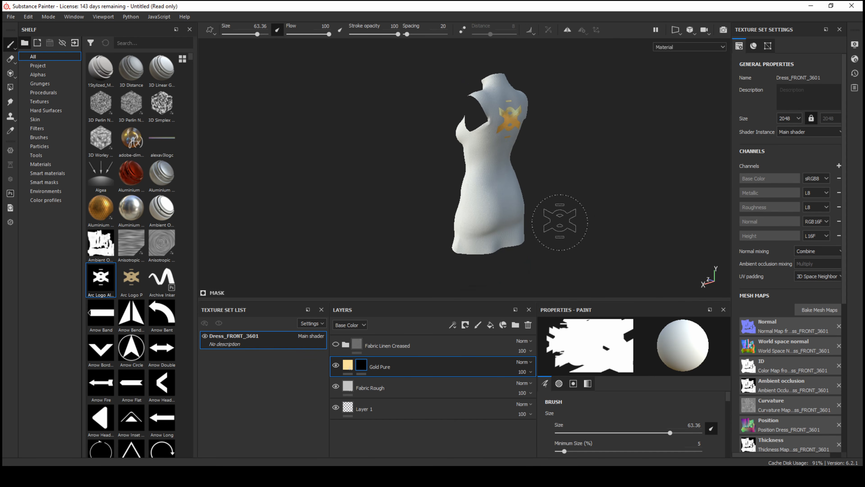
mouse_move(560, 216)
alt+mouse_down()
mouse_move(559, 204)
mouse_move(598, 193)
mouse_move(374, 204)
mouse_move(306, 218)
mouse_move(674, 213)
mouse_move(777, 220)
alt+mouse_up()
ctrl+right_drag(507, 117, 474, 121)
alt+drag(511, 124, 559, 145)
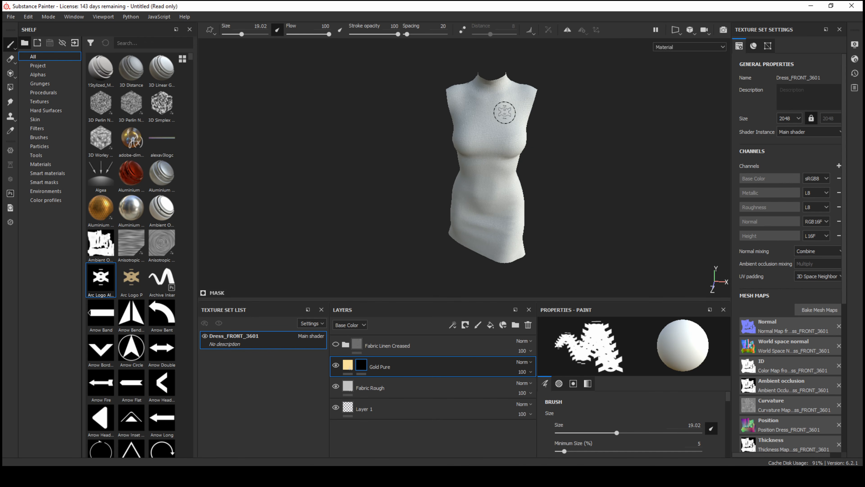
ctrl+right_drag(512, 116, 512, 117)
click(512, 115)
scroll(512, 115, up, 3)
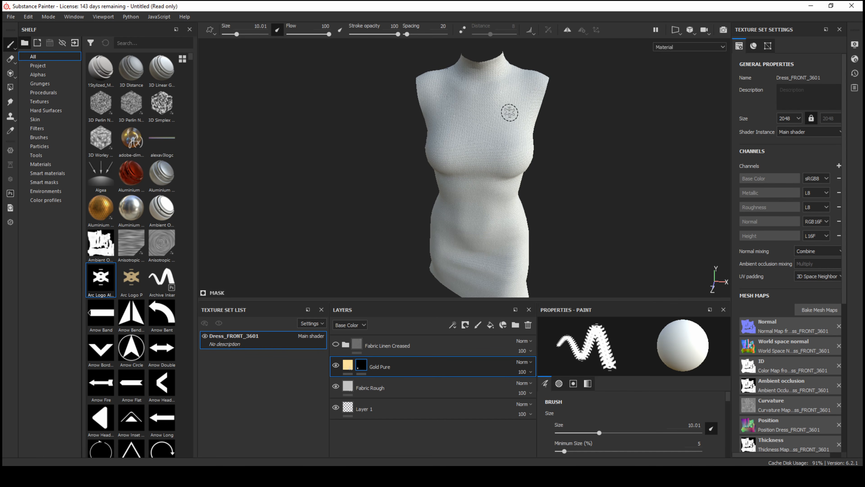
click(510, 113)
mouse_move(565, 164)
alt+mouse_down()
mouse_move(583, 173)
mouse_move(597, 164)
mouse_move(580, 161)
alt+mouse_up()
scroll(585, 195, down, 3)
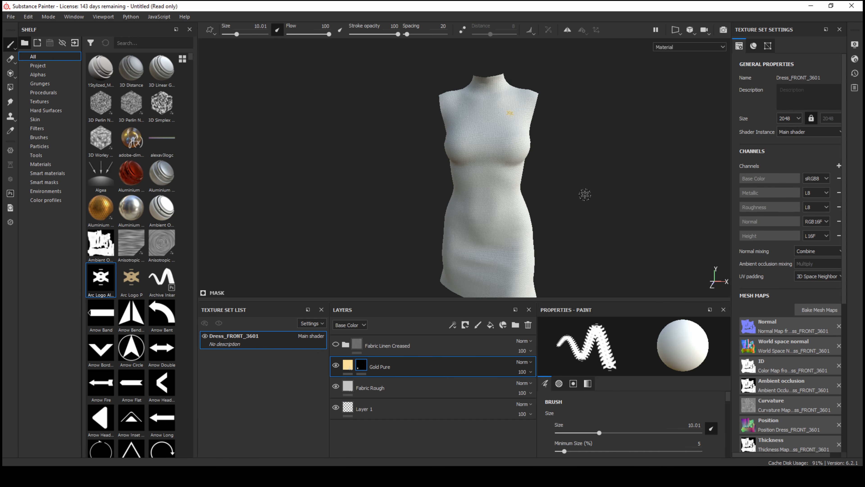
- Stamp a larger Arc logo over the small one in the Gold Pure mask on the front chest with brush size 24.65
scroll(585, 194, down, 3)
scroll(561, 157, up, 3)
ctrl+right_drag(506, 124, 509, 119)
click(508, 119)
alt+drag(593, 199, 568, 209)
scroll(567, 209, up, 2)
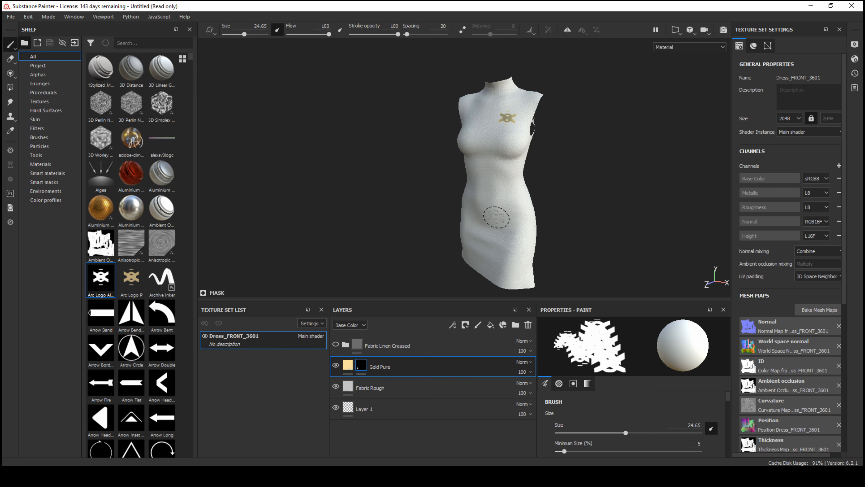
mouse_move(521, 236)
alt+mouse_down()
mouse_move(599, 247)
mouse_move(564, 240)
alt+mouse_up()
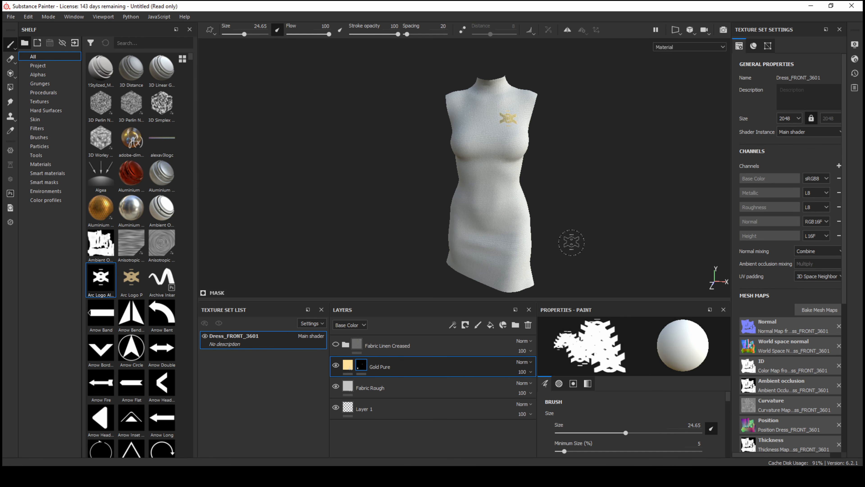
- Export the dress textures at size 4096 using the Document channels + Normal + AO (No Alpha) template
click(10, 16)
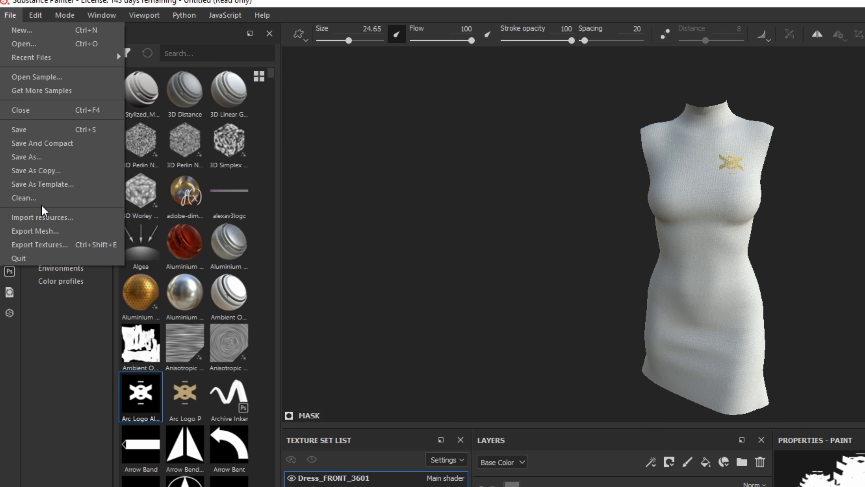
click(40, 244)
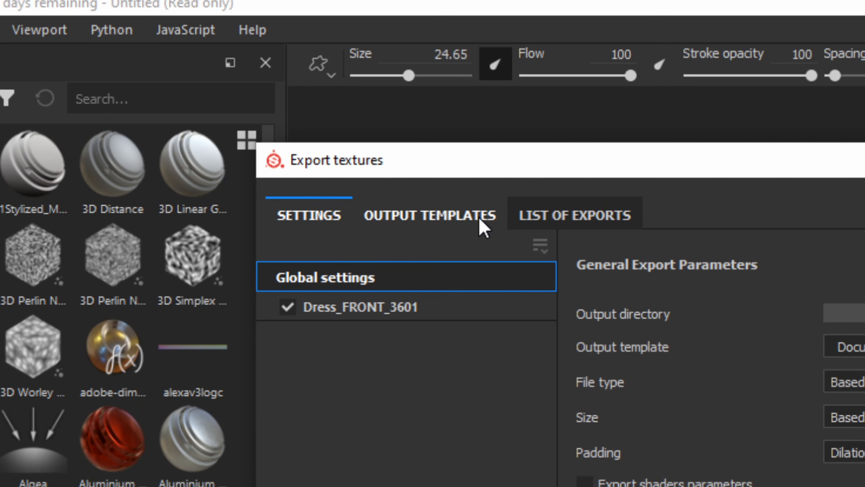
click(404, 219)
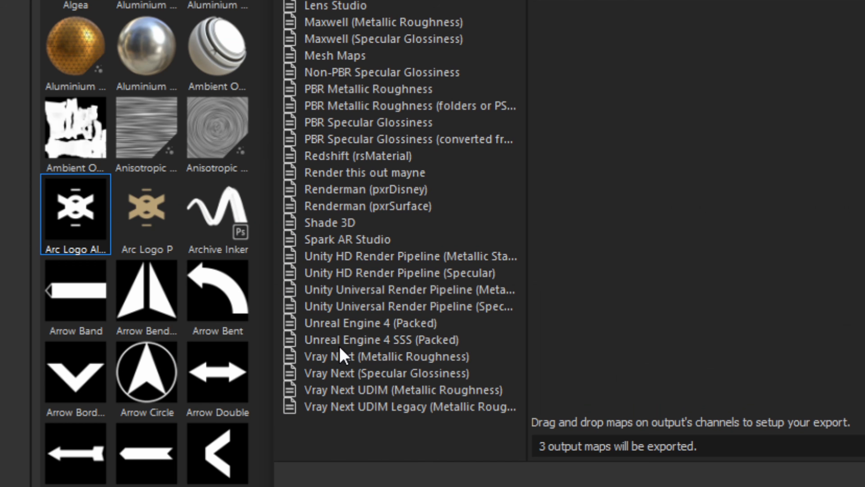
click(384, 341)
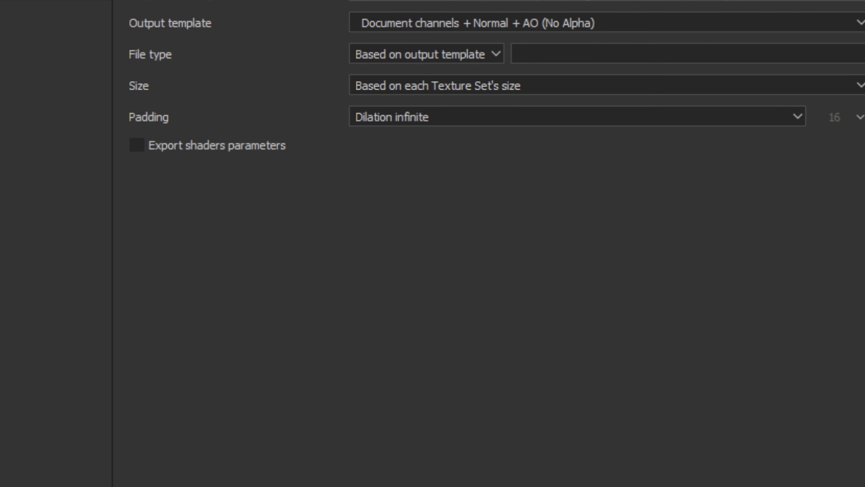
click(471, 91)
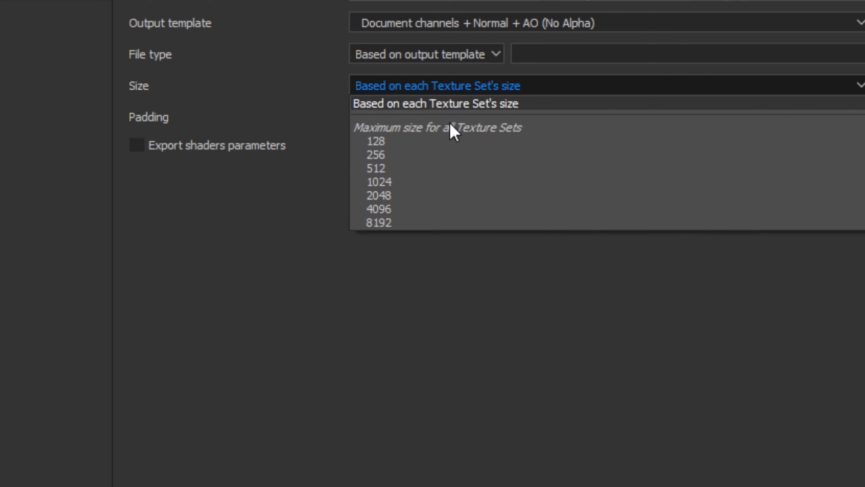
click(388, 209)
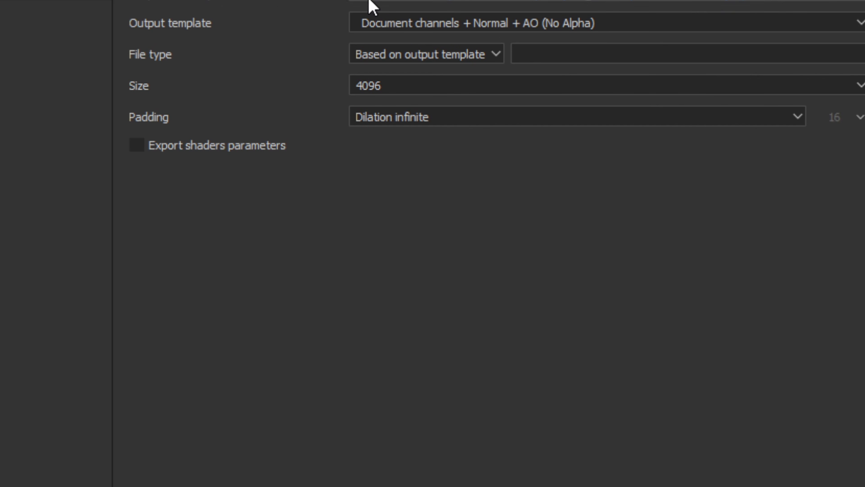
click(735, 453)
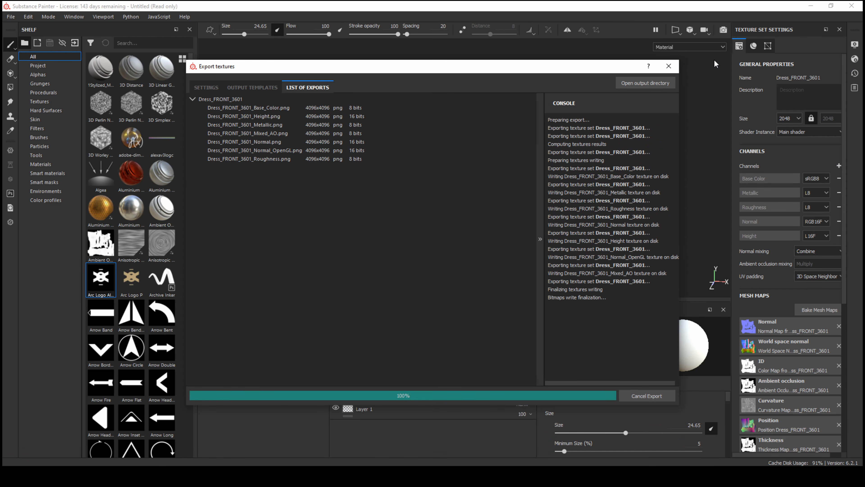
click(668, 66)
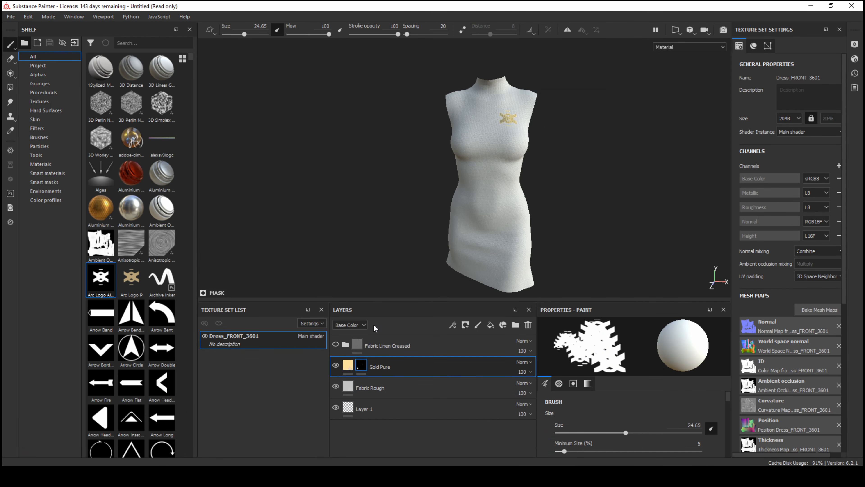
- Show the Fabric Linen Creased layer and move it directly above Layer 1, with Fabric Rough hidden and Gold Pure visible
click(335, 345)
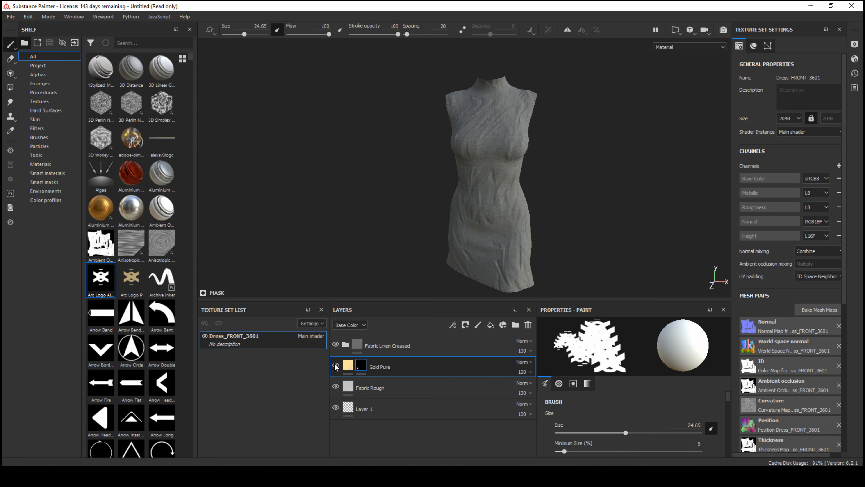
click(334, 364)
drag(433, 348, 432, 405)
click(335, 365)
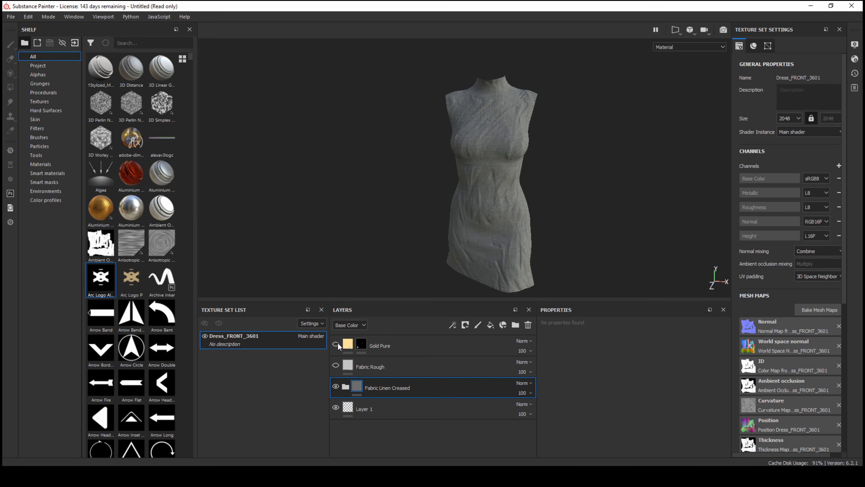
mouse_move(579, 237)
alt+mouse_down()
mouse_move(299, 214)
mouse_move(592, 234)
mouse_move(416, 231)
mouse_move(571, 234)
alt+mouse_up()
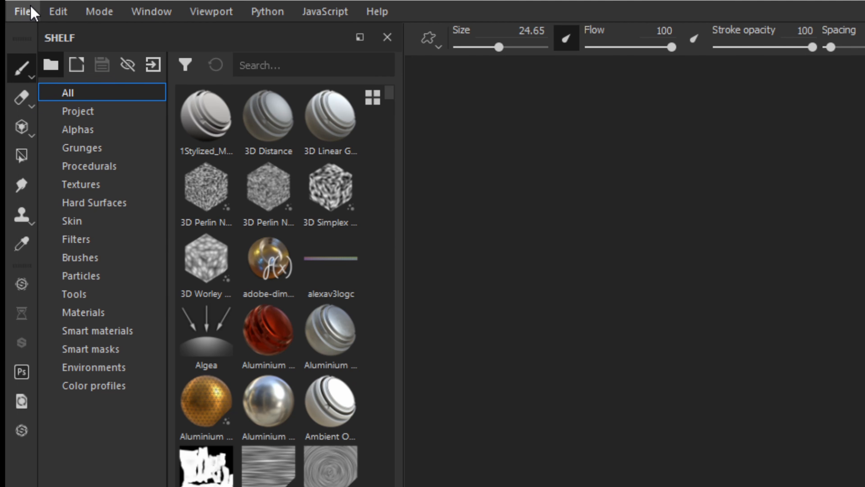
- Export the creased linen textures at size 4096 into the Substnace folder of Final Tut, and close the project, discarding its changes
click(11, 16)
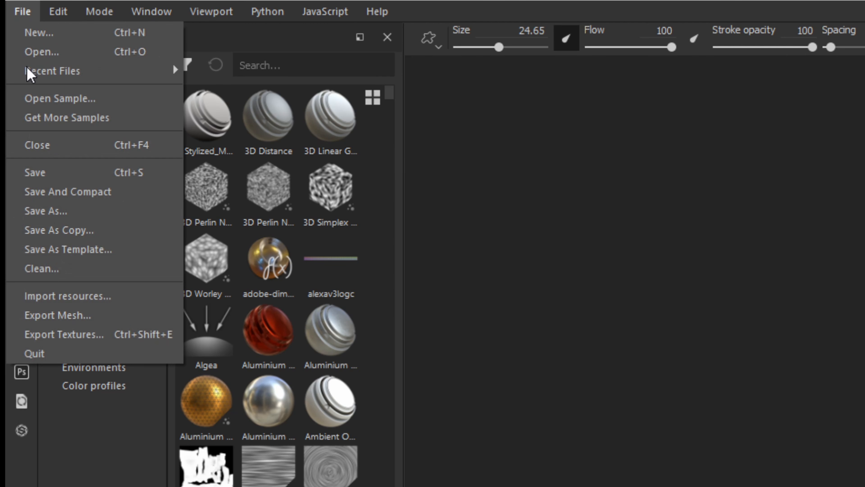
click(164, 335)
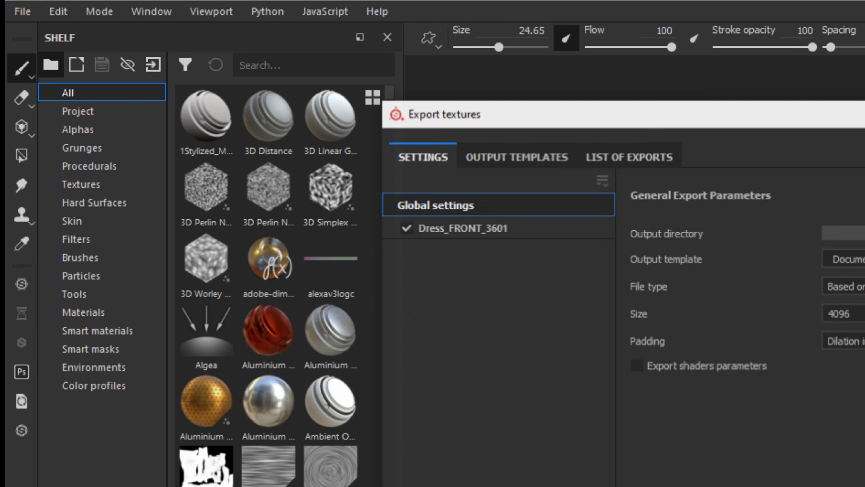
click(844, 233)
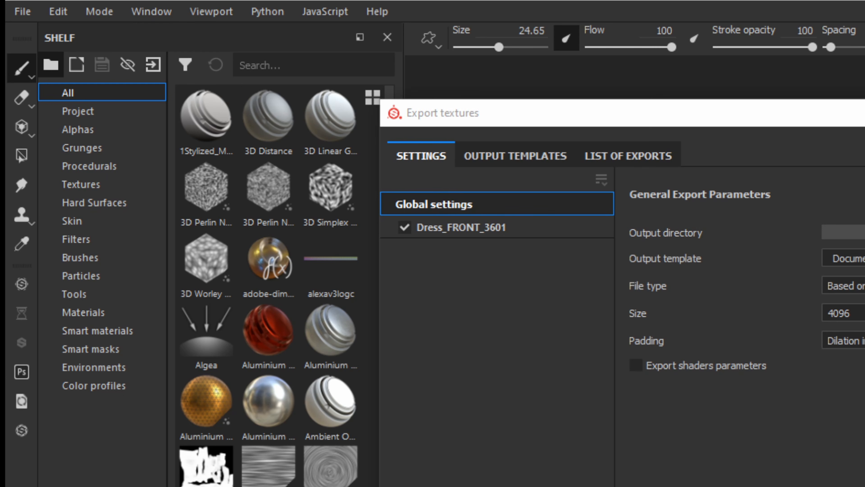
click(661, 150)
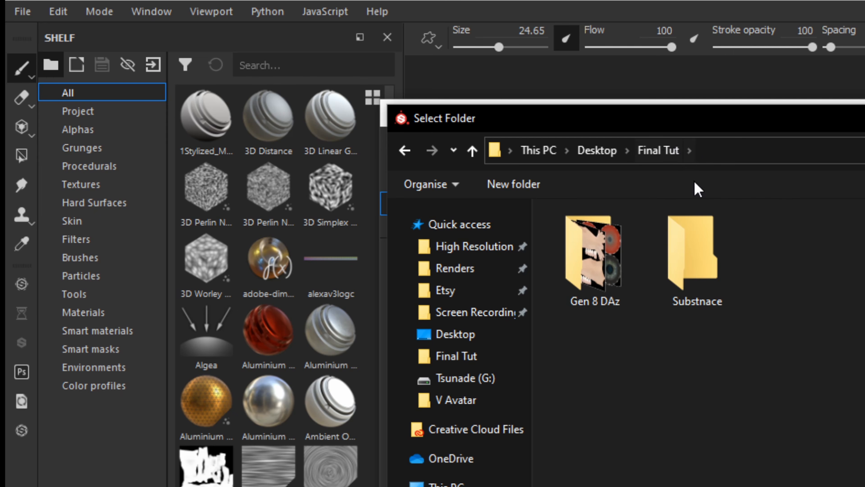
double_click(697, 256)
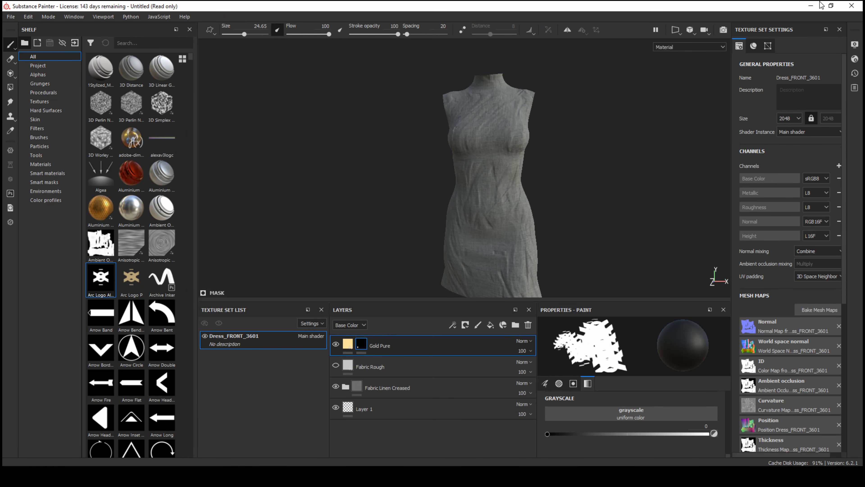
click(861, 5)
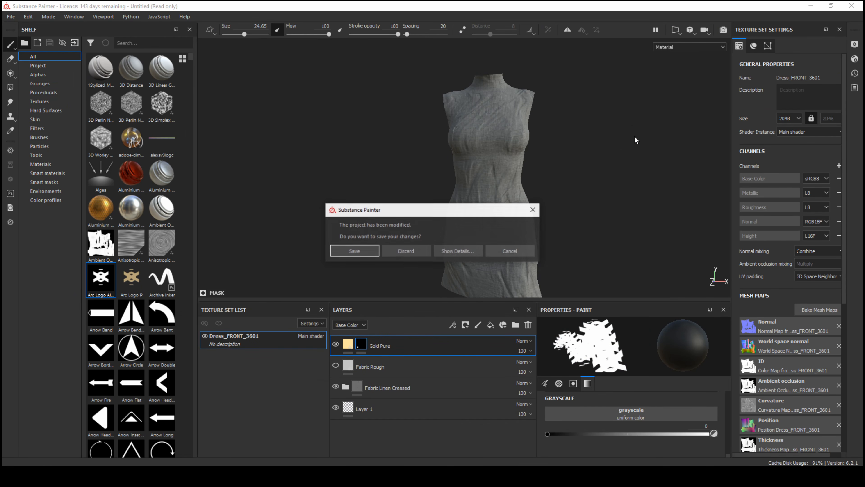
click(395, 252)
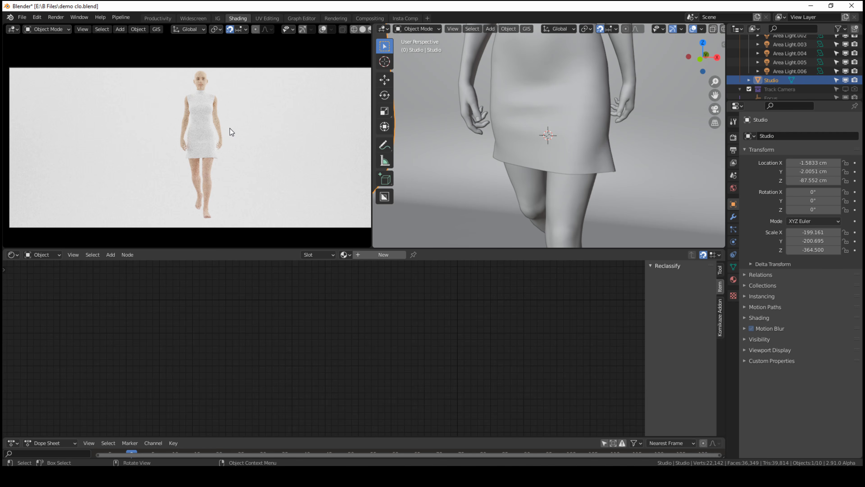
- In Blender, load all exported Dress_FRONT_3601 maps into the dress's Principled BSDF with Node Wrangler's Principled Texture Setup
scroll(492, 143, down, 5)
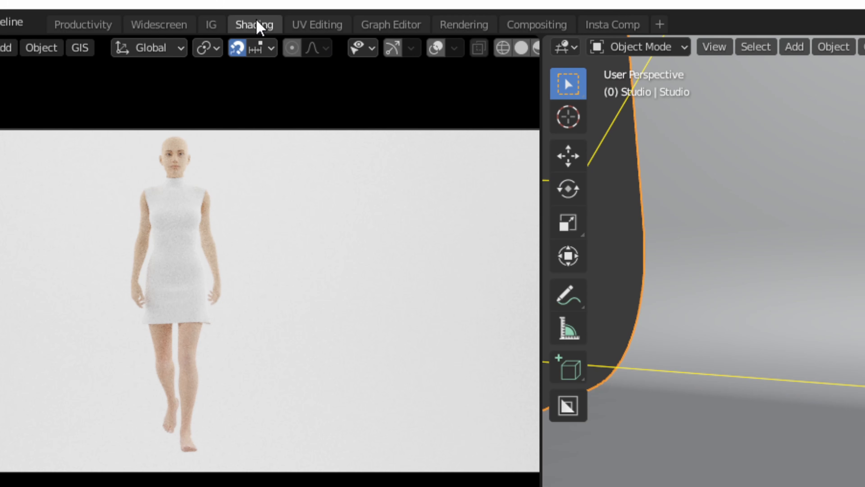
click(549, 112)
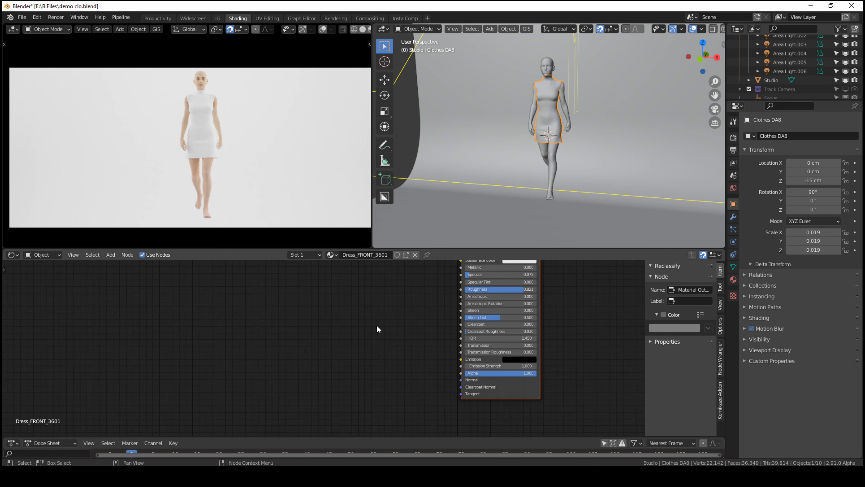
middle_drag(377, 325, 324, 395)
click(314, 257)
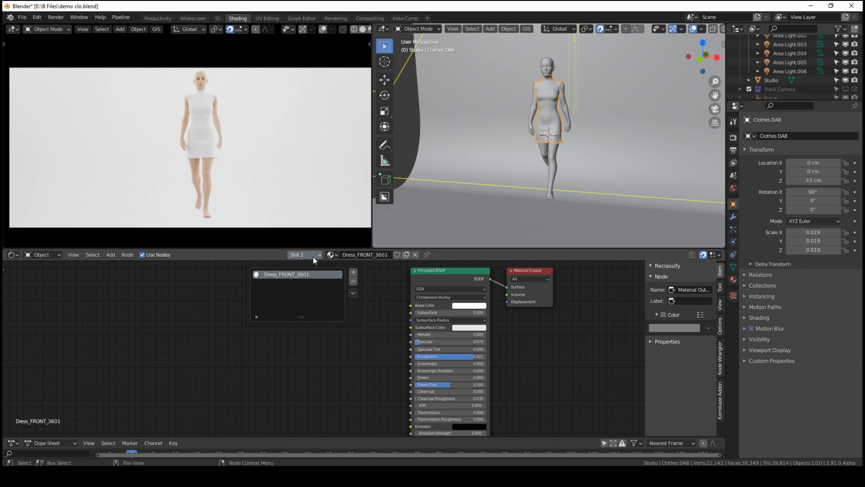
click(443, 270)
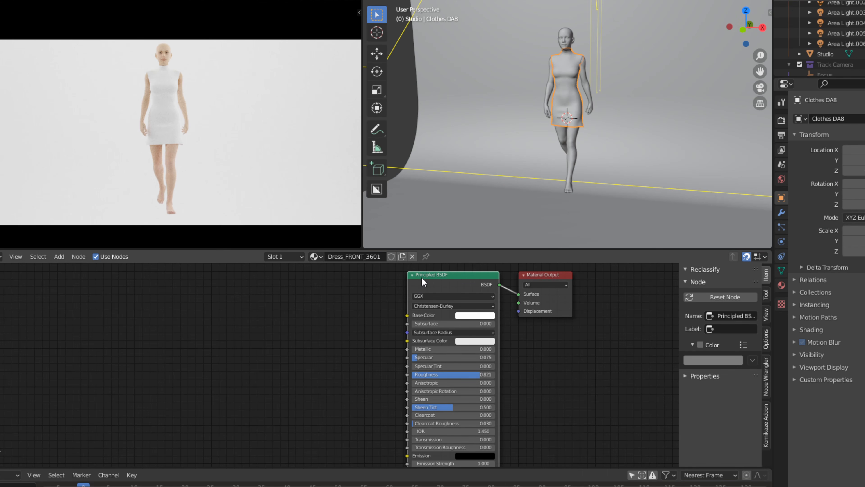
key(ctrl+shift+t)
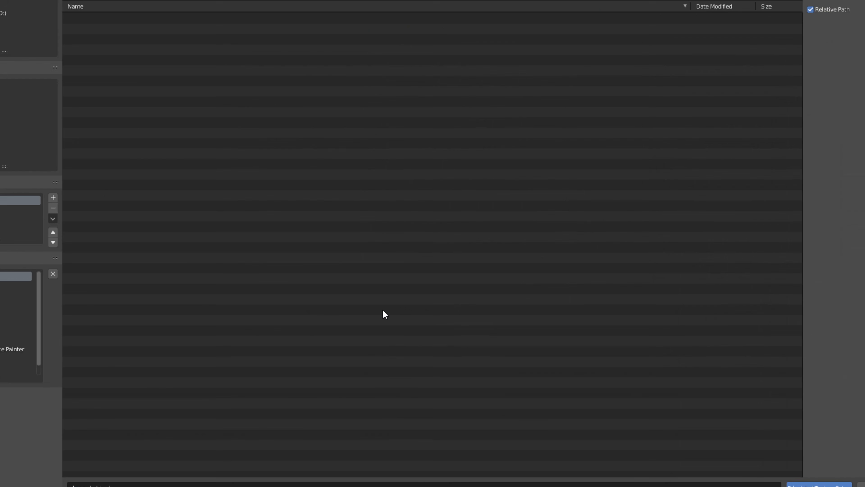
click(14, 96)
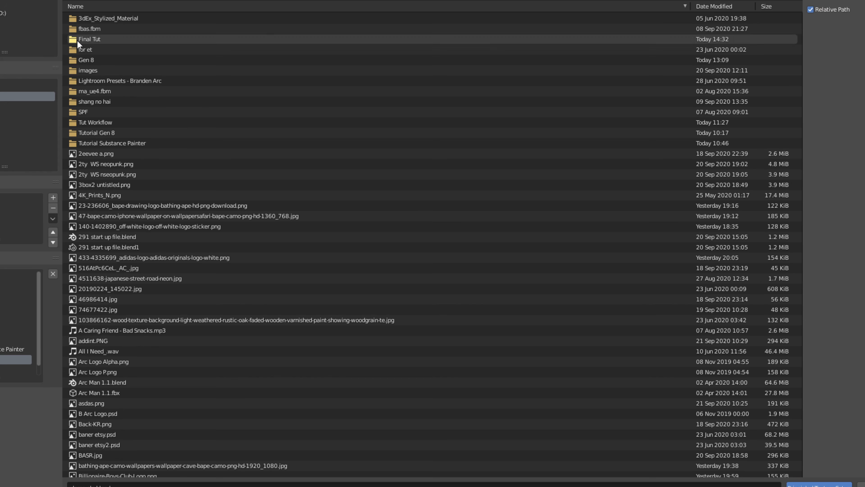
click(120, 112)
drag(213, 136, 114, 28)
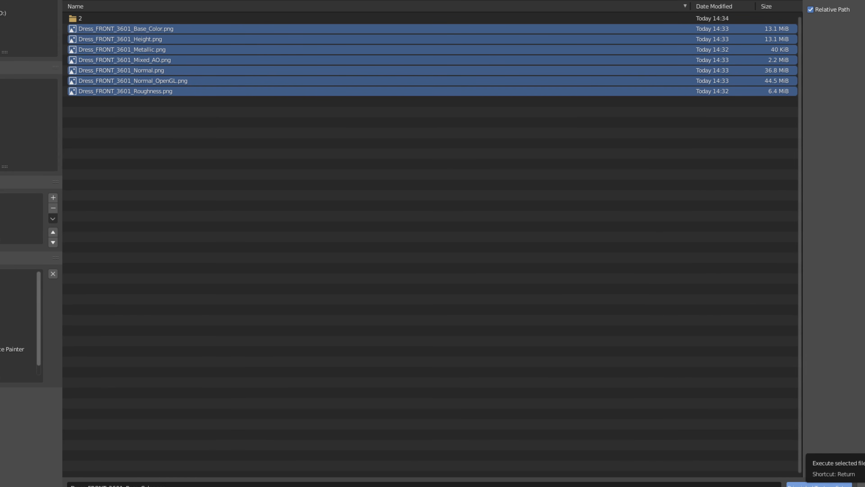
click(818, 484)
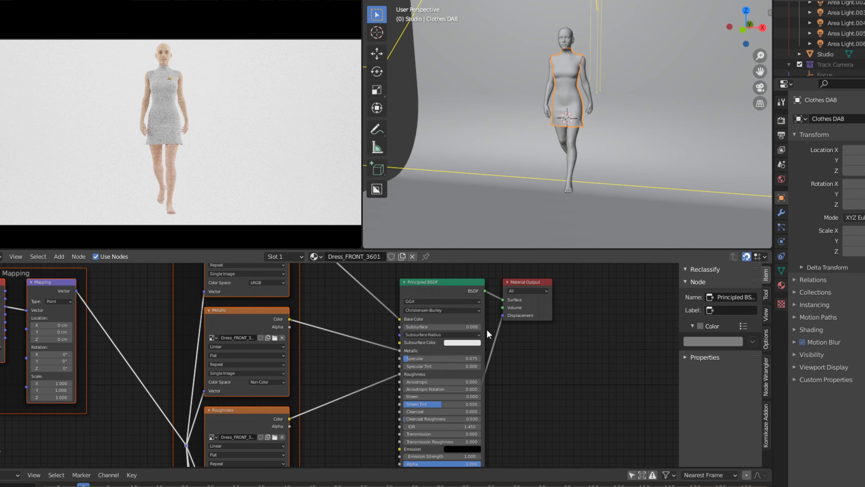
drag(446, 283, 407, 289)
- Rotate the mannequin and dress to inspect the back logo in the rendered preview, and undo the rotation
scroll(162, 83, up, 8)
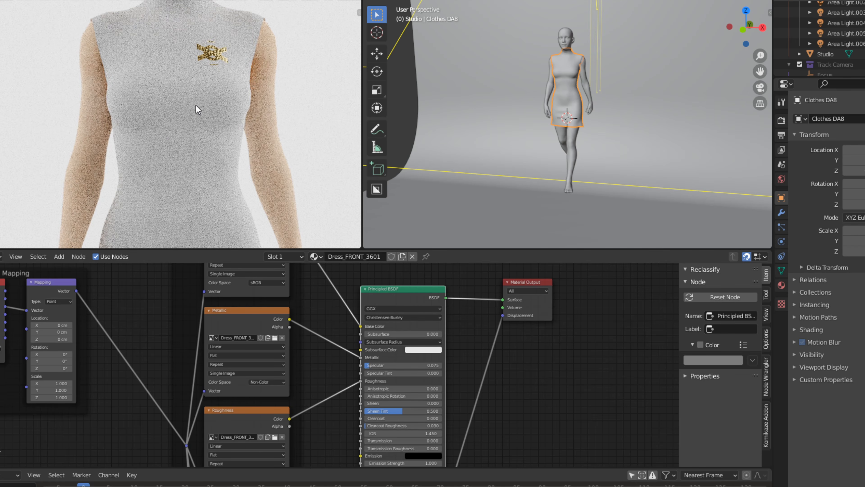
click(258, 115)
click(521, 132)
scroll(567, 97, down, 2)
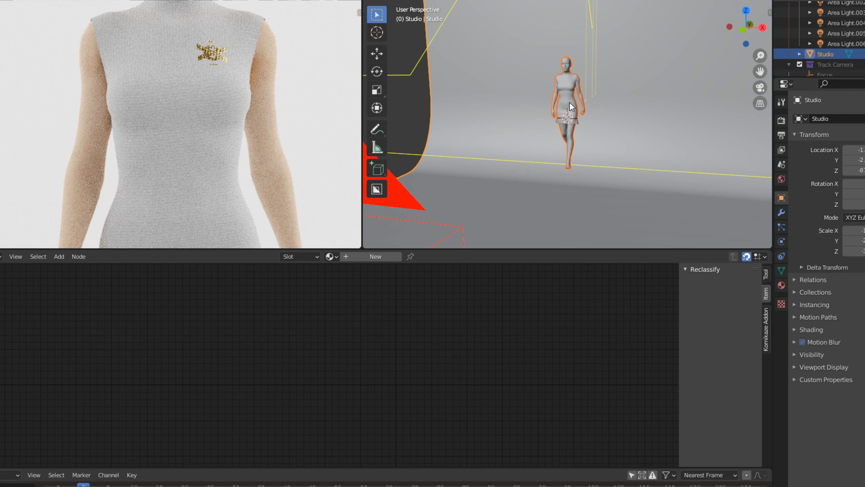
scroll(567, 97, up, 1)
click(567, 94)
click(570, 186)
drag(570, 187, 575, 133)
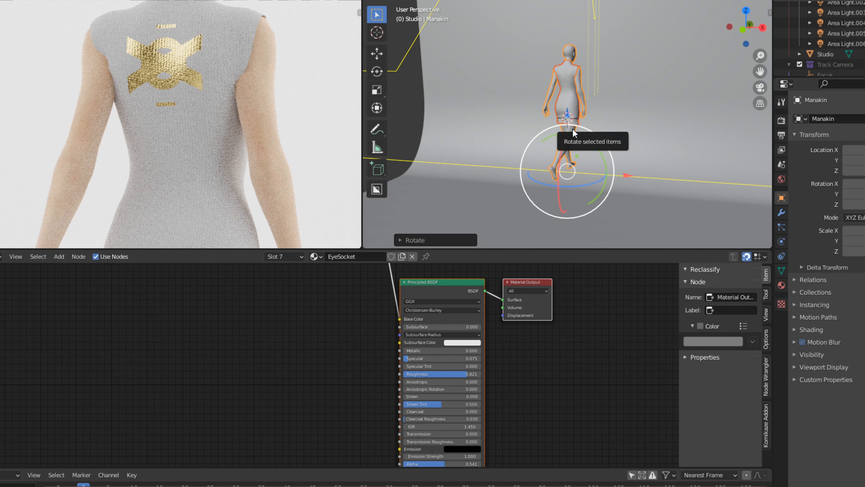
key(ctrl+z)
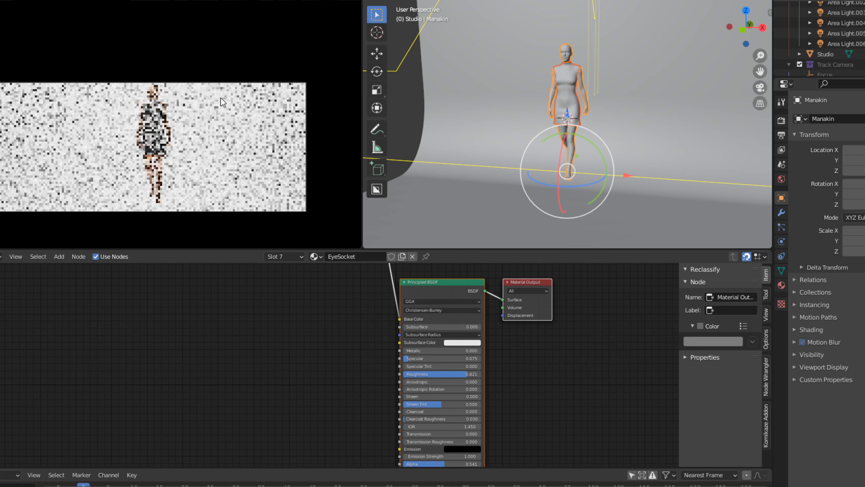
- Move the camera closer to the mannequin for a tighter rendered view of the dress
scroll(536, 131, down, 3)
click(533, 130)
middle_drag(530, 130, 589, 134)
key(g)
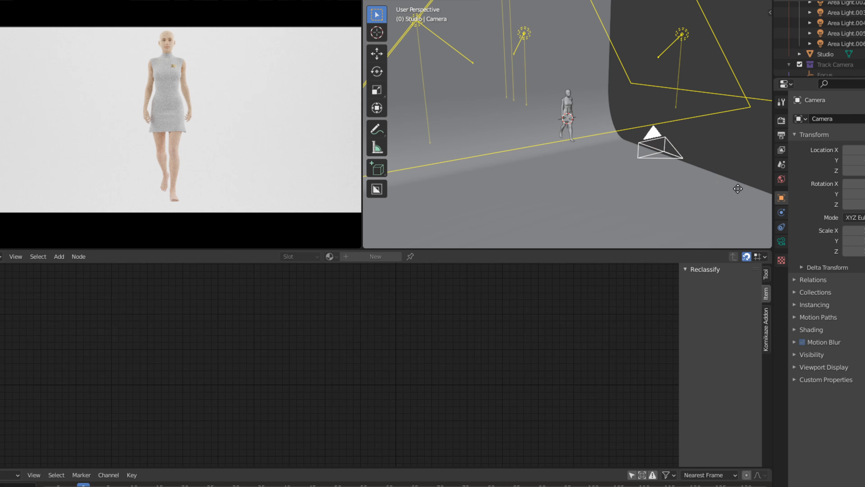
click(696, 172)
- Adjust the camera's position along the Z and Y axes to frame the dress
key(g)
key(z)
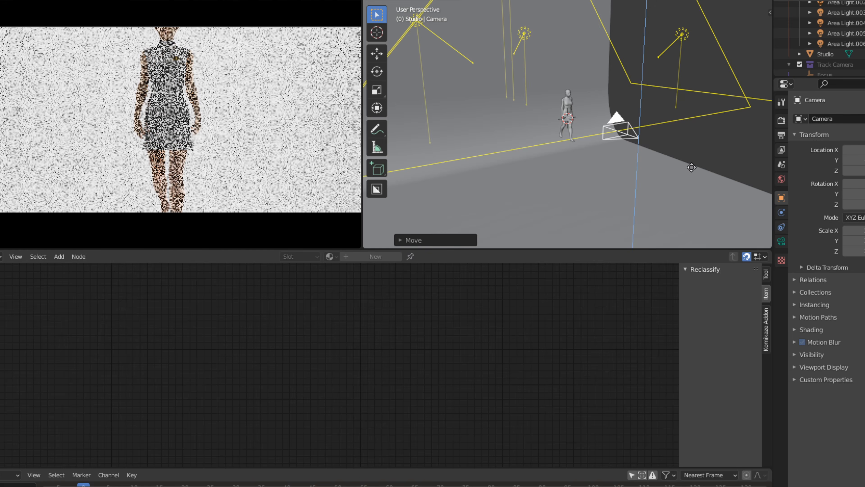
click(692, 167)
key(g)
key(y)
click(686, 164)
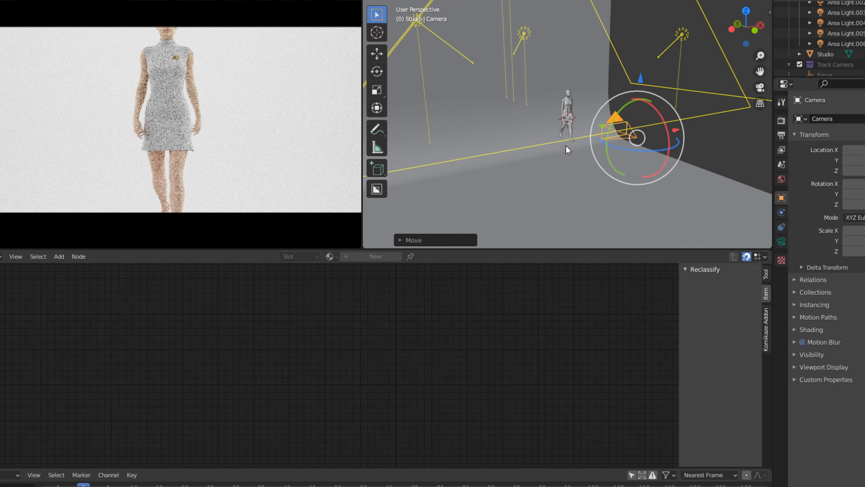
- Duplicate the mannequin with its dress beside the original along the X axis and rotate the copy to face away from the camera
scroll(577, 137, up, 10)
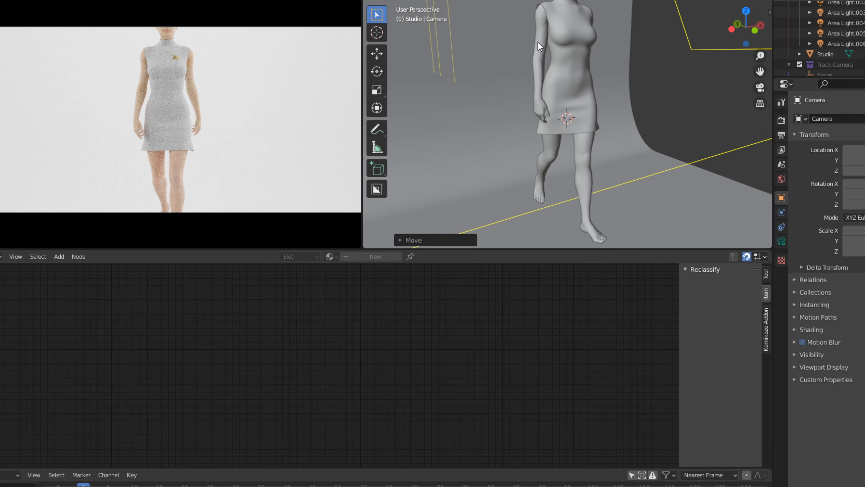
click(562, 58)
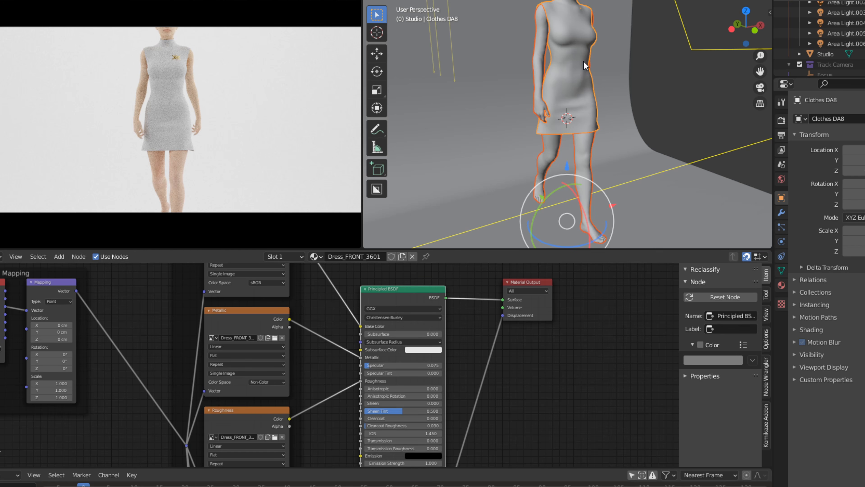
key(shift+d)
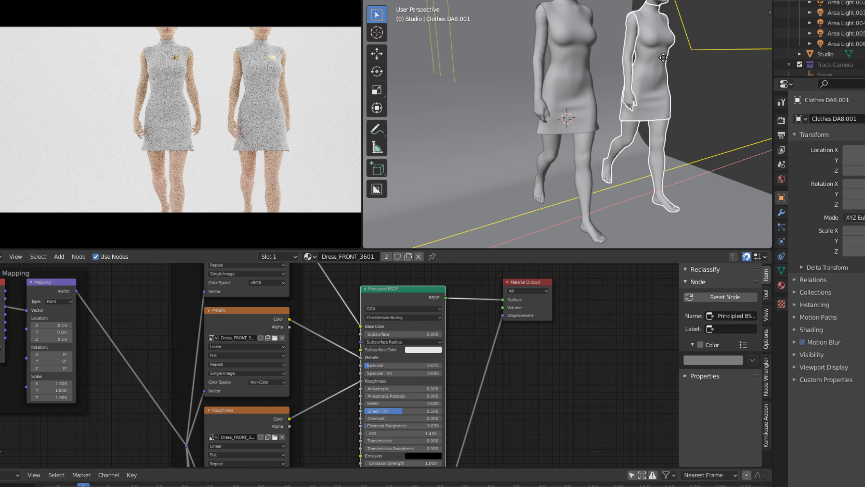
click(666, 89)
drag(657, 217, 613, 164)
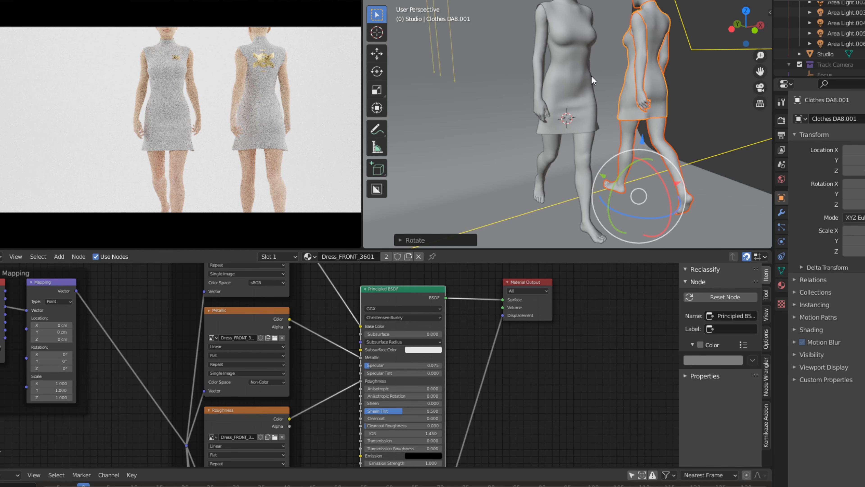
- View both mannequins through the camera in rendered shading to check the front and back logos
click(540, 59)
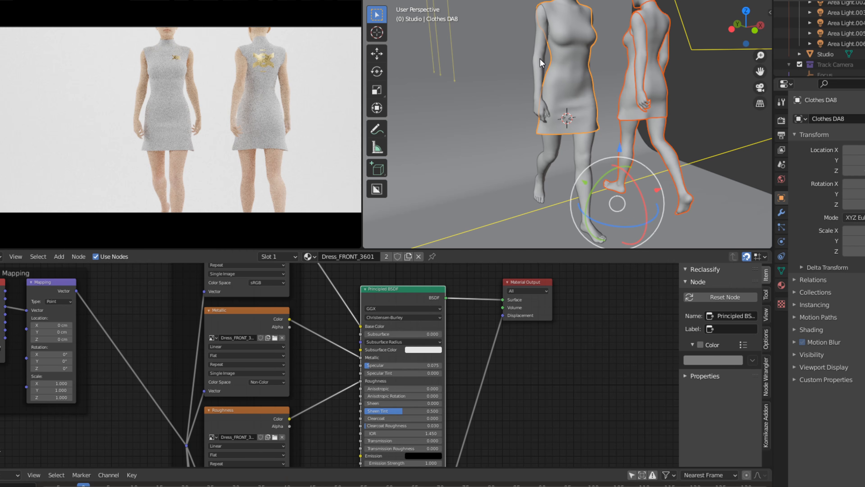
middle_drag(705, 87, 636, 101)
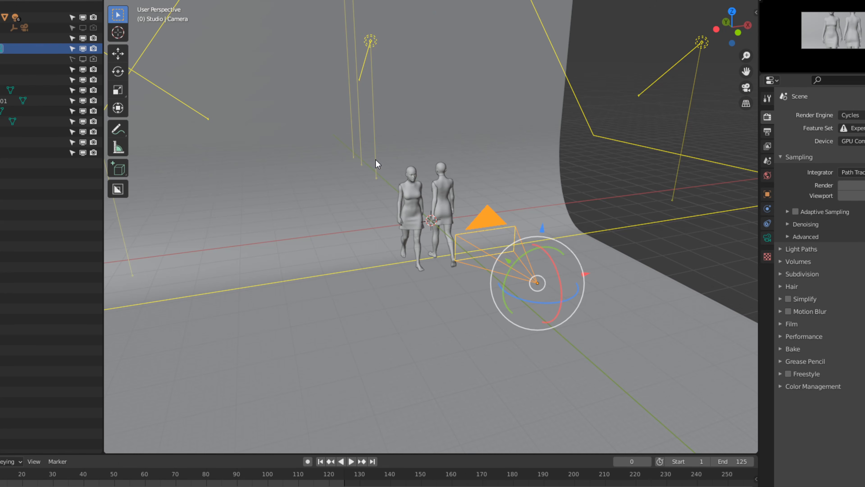
key(KP_0)
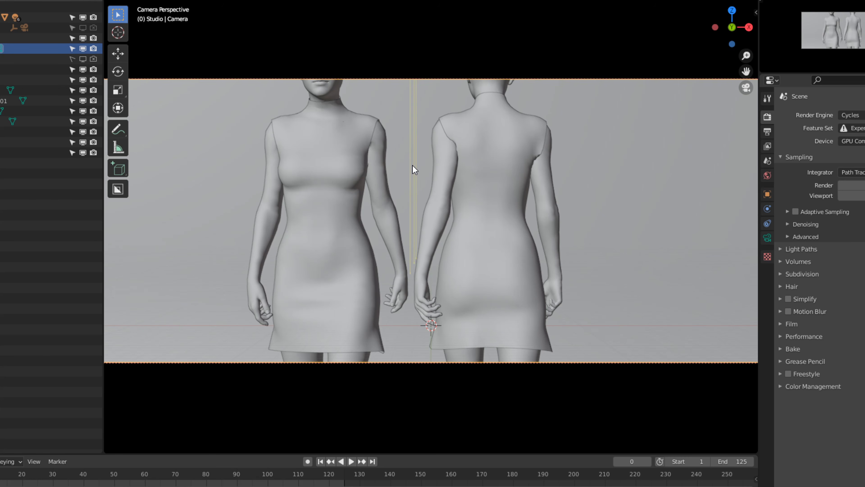
key(z)
click(435, 72)
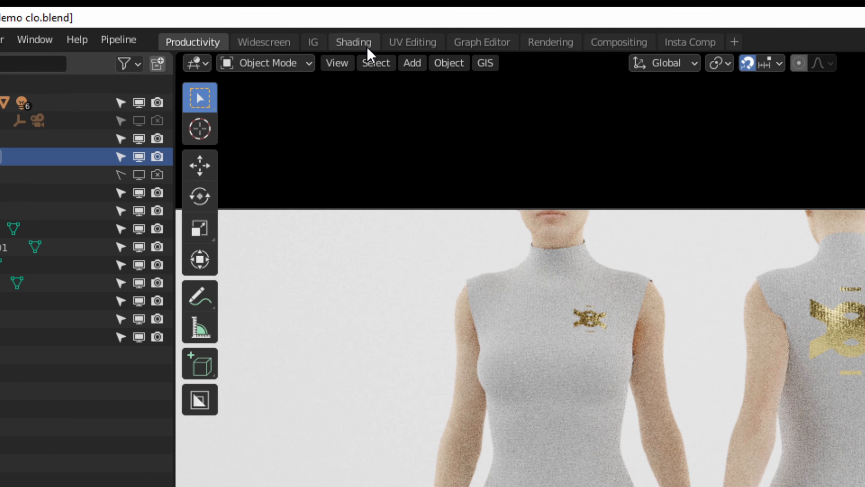
- In the Shading workspace, insert a ColorRamp node between the Base Color texture and the Principled BSDF
click(368, 48)
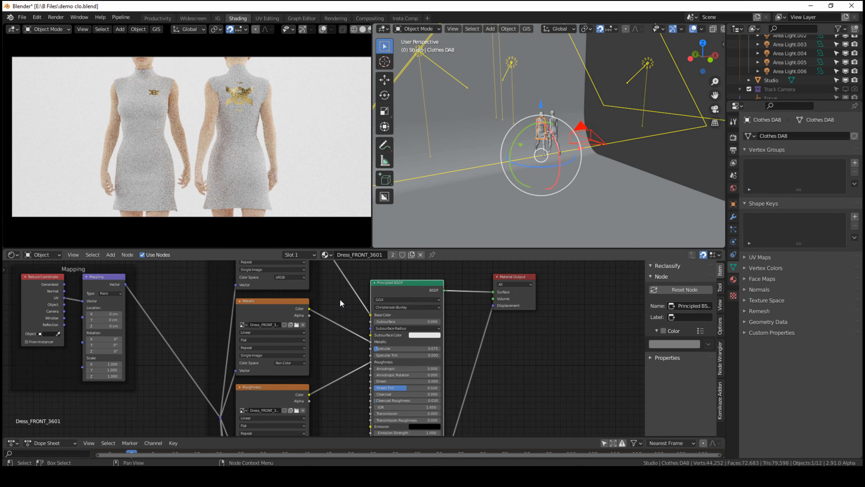
middle_drag(341, 299, 373, 324)
key(shift+a)
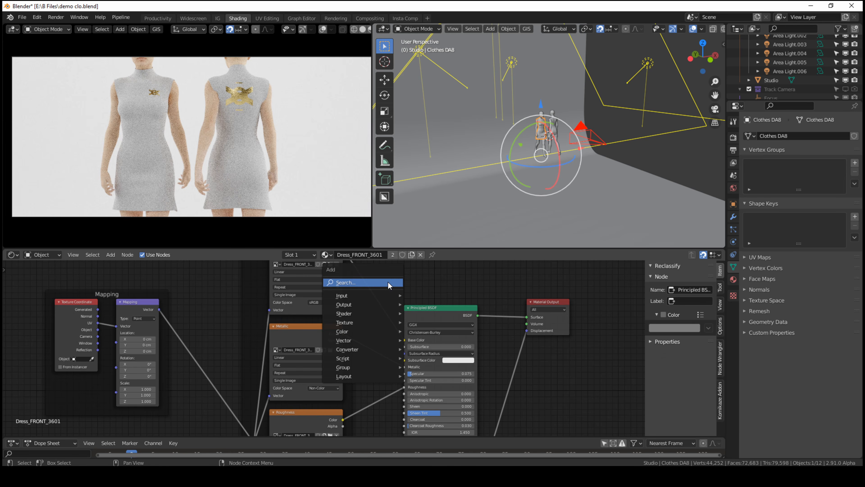
click(388, 281)
text(color)
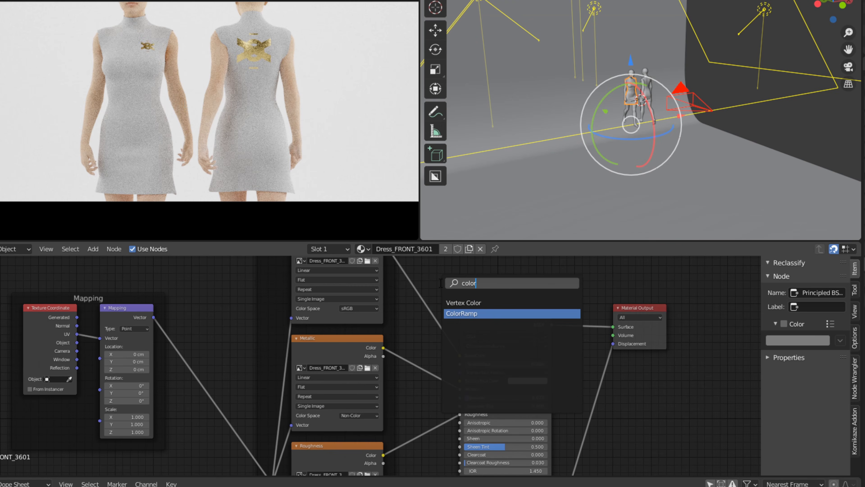
click(409, 306)
click(407, 273)
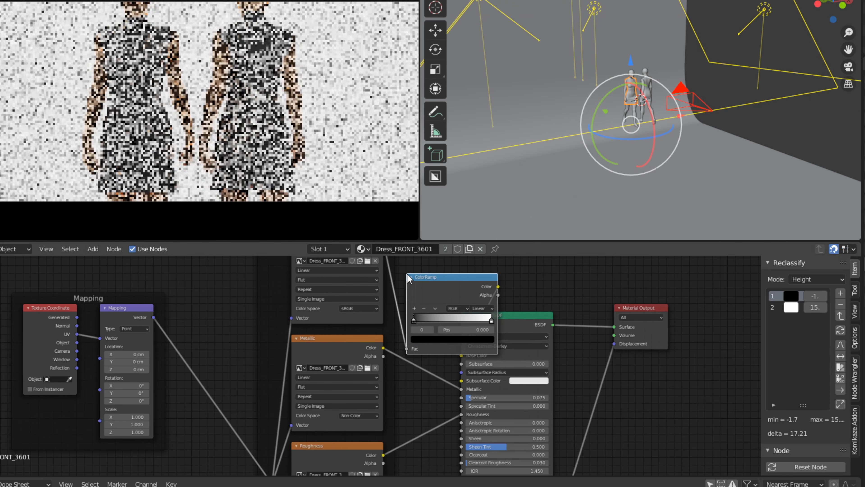
- Try tinting the dress by setting the ColorRamp's light stop to pink, and delete the ColorRamp node
middle_drag(398, 276, 433, 301)
drag(494, 298, 504, 282)
click(539, 329)
click(526, 348)
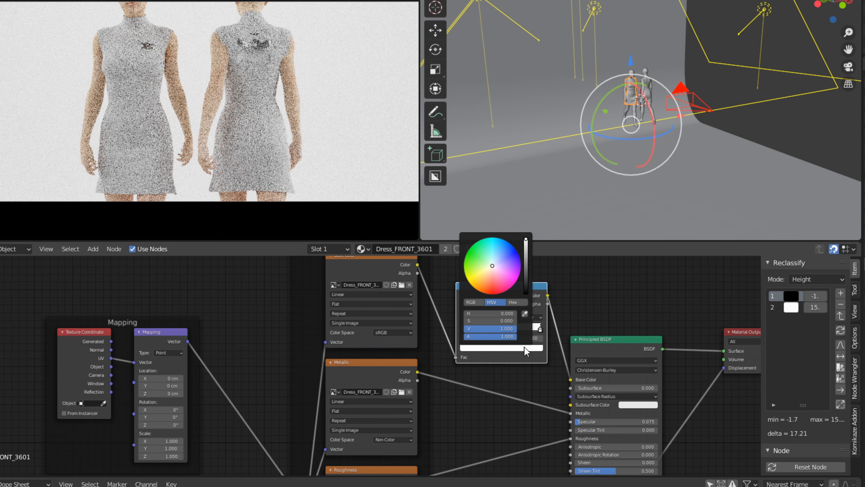
click(506, 251)
mouse_move(505, 251)
mouse_down()
mouse_move(493, 274)
mouse_move(487, 269)
mouse_move(494, 273)
mouse_move(499, 260)
mouse_move(485, 263)
mouse_move(496, 275)
mouse_up()
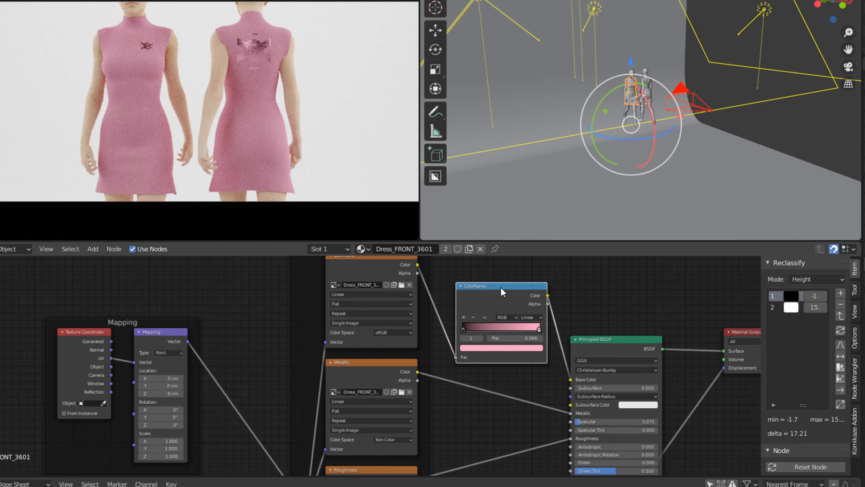
key(x)
- Add a Hue Saturation Value node and wire it between the Base Color texture and the Principled BSDF's Base Color
key(shift+a)
text(s)
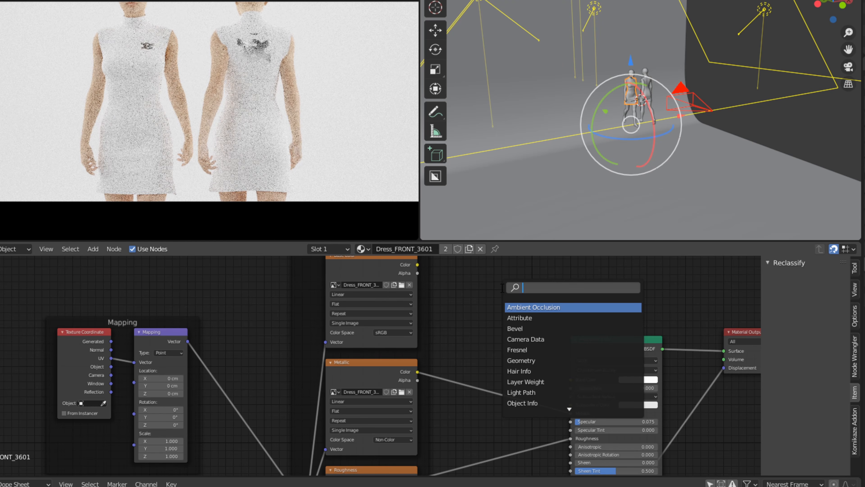
text(hue)
key(Return)
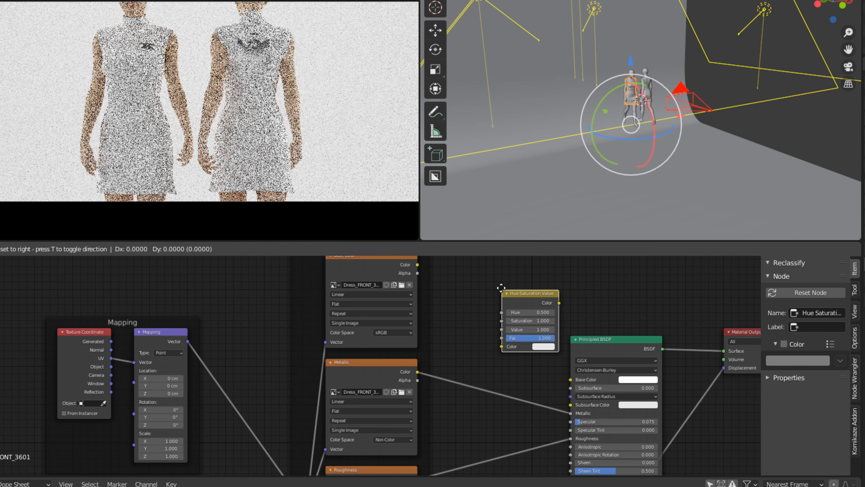
click(497, 294)
drag(526, 295, 571, 379)
drag(417, 265, 461, 328)
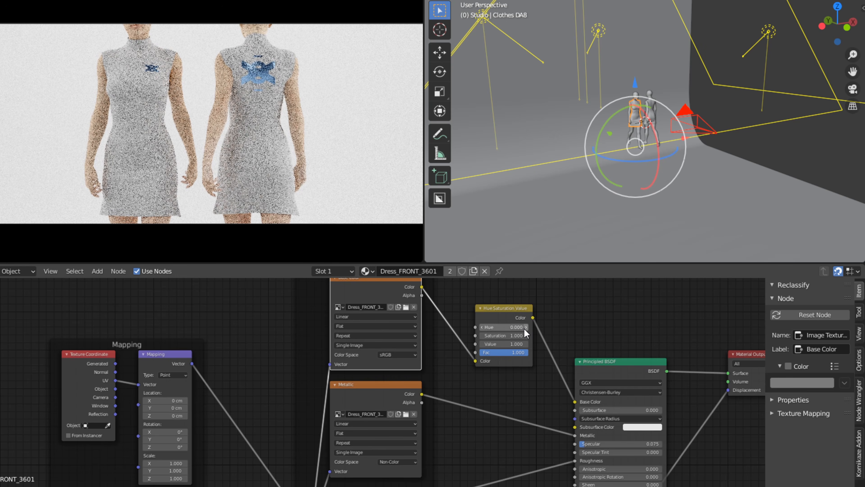
- Raise the node's Hue in 0.1 increments, passing through 0.400, to preview other logo colours
click(527, 328)
click(527, 329)
click(527, 329)
click(526, 328)
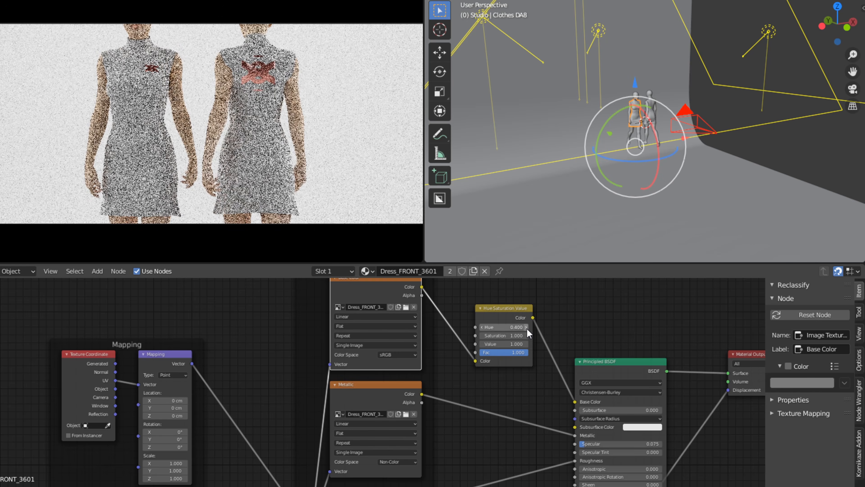
click(527, 327)
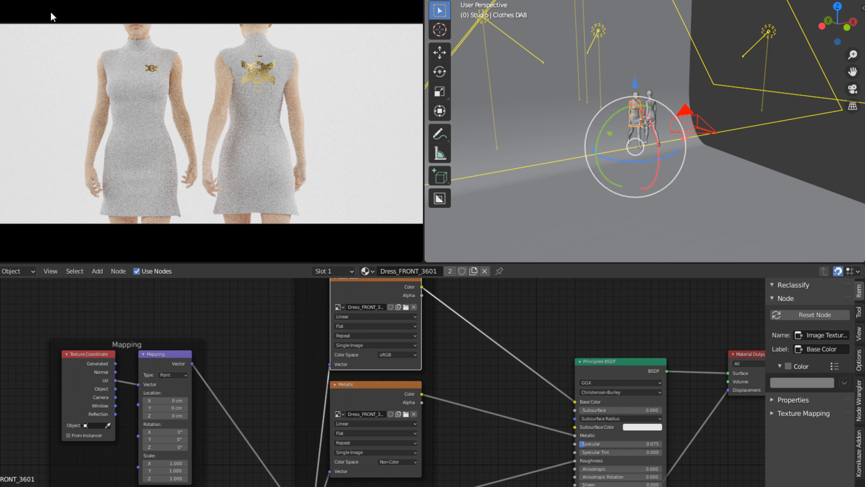
- Hide Manakin and Manakin.001 in the viewport so only the two dresses show
click(249, 28)
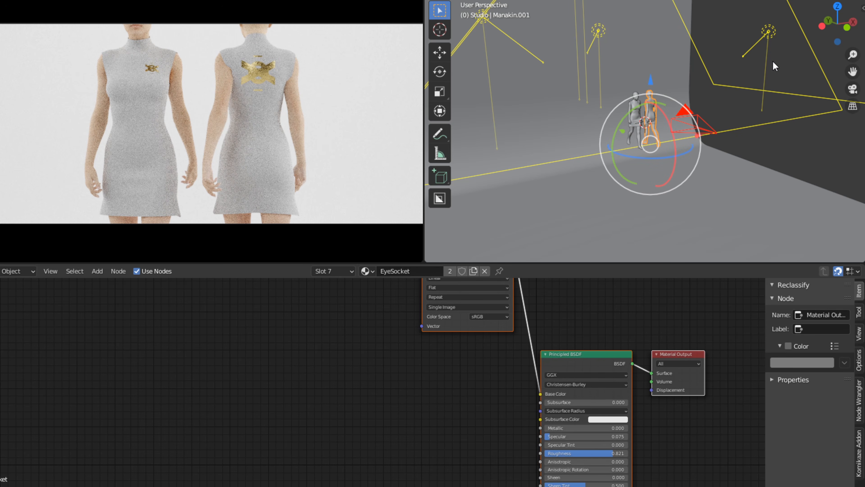
scroll(784, 82, up, 2)
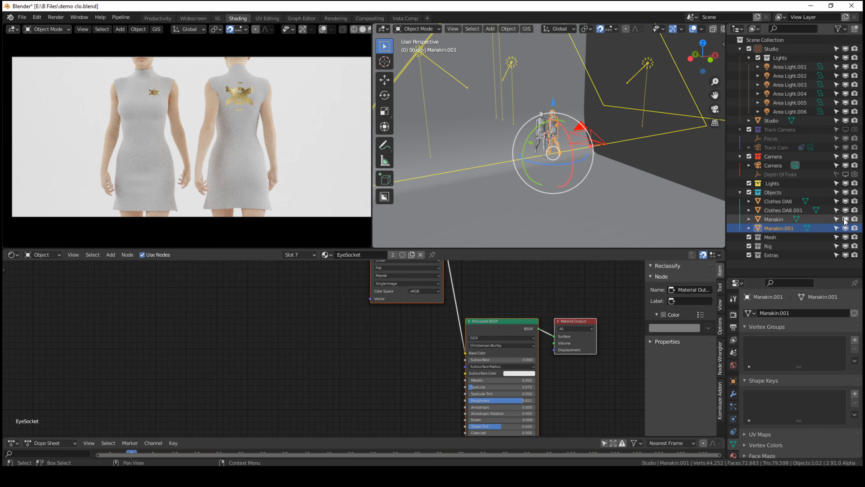
click(845, 219)
click(845, 228)
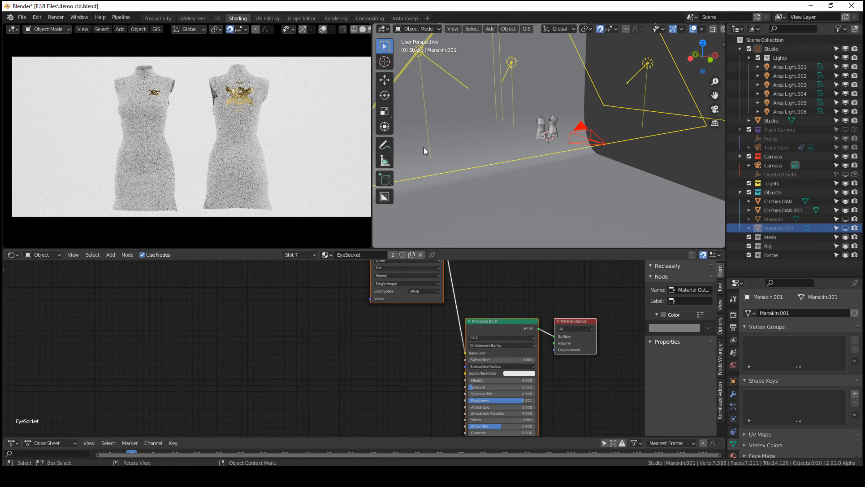
- Move the camera back along the Y axis for a wider framing of the two dresses
click(579, 126)
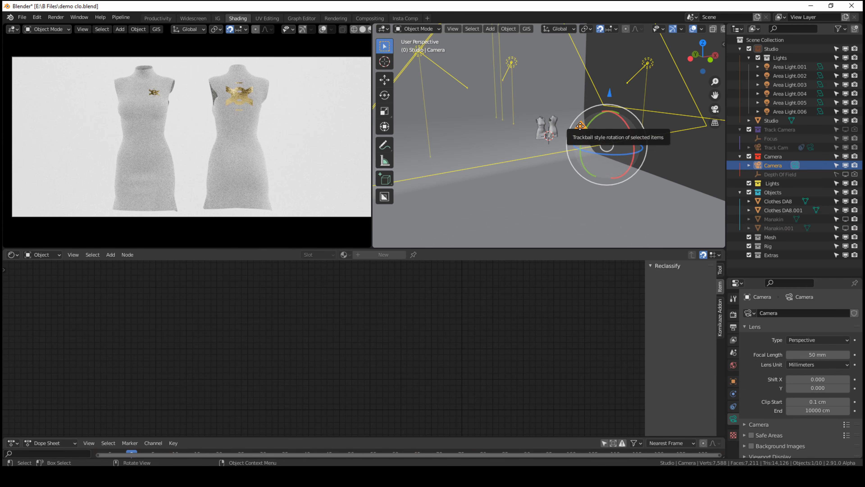
key(g)
key(y)
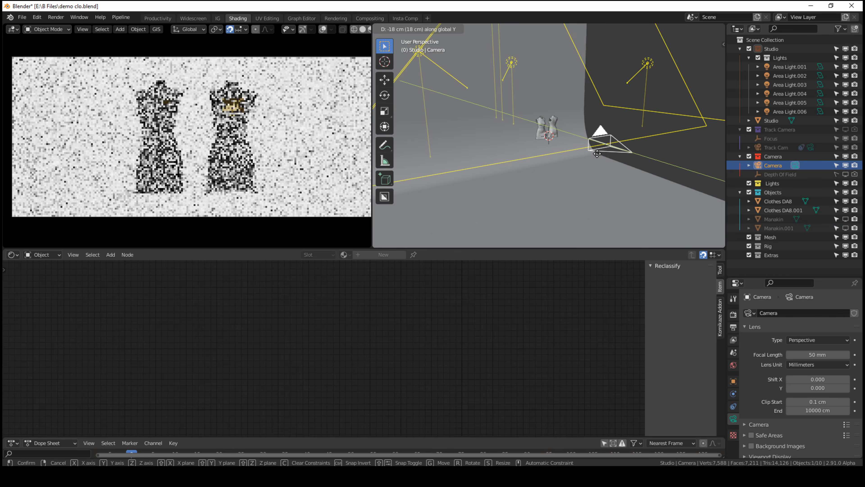
click(603, 155)
- Rotate the back-facing dress about its vertical axis and place a duplicate of it along X on the front-facing dress's other side
click(554, 128)
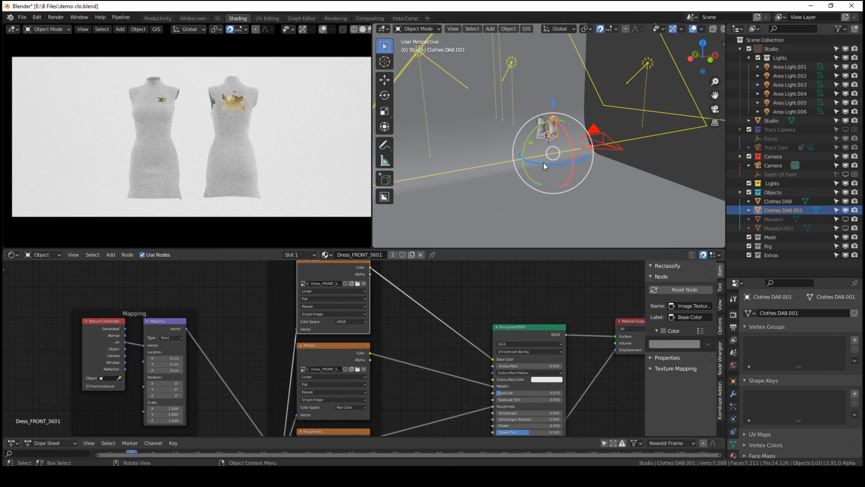
drag(545, 166, 563, 166)
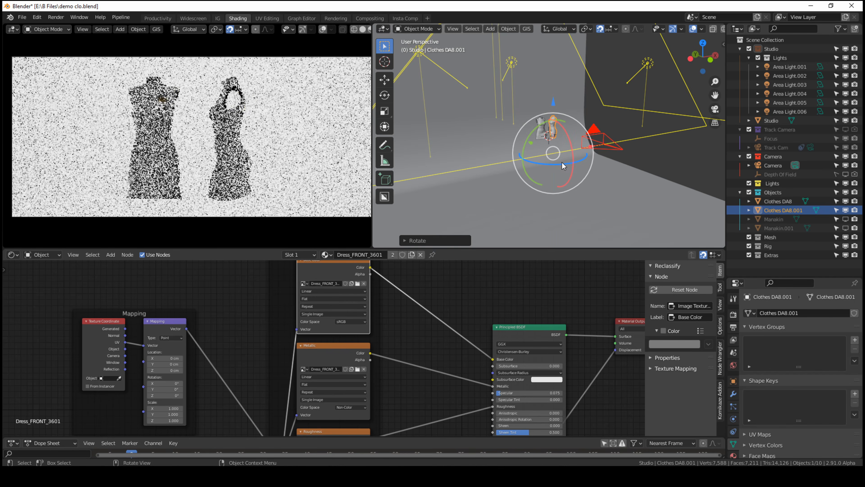
key(shift+d)
key(x)
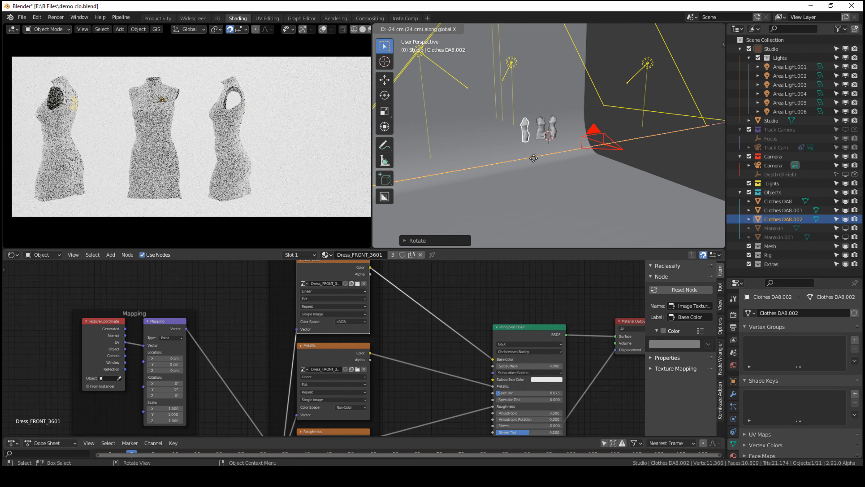
- Try a trackball rotation on the third dress, and undo back to the two visible mannequins and the previous camera framing
key(r)
key(r)
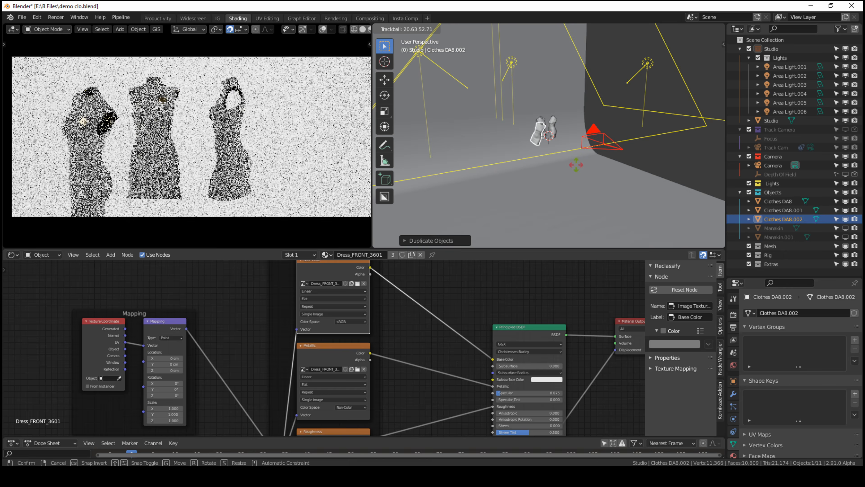
key(Escape)
key(ctrl+z)
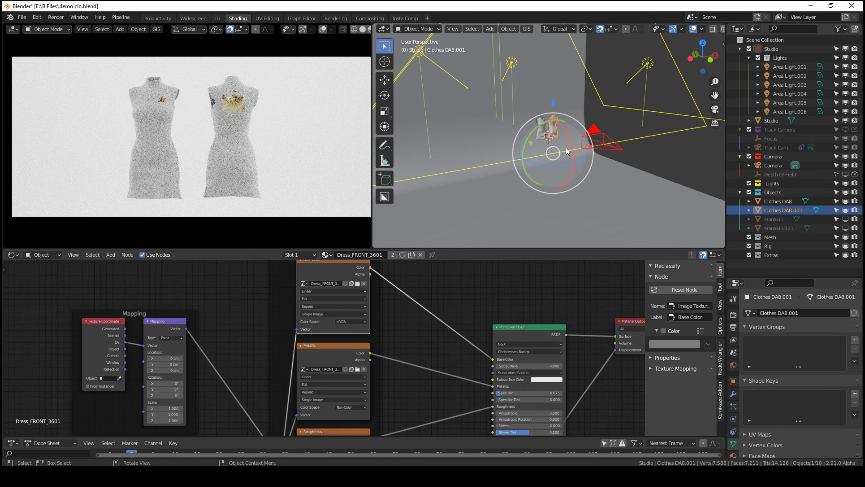
key(ctrl+z)
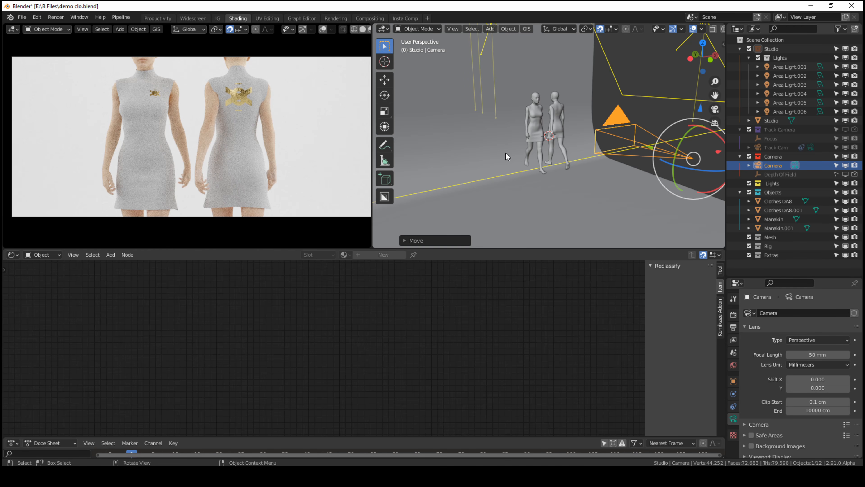
scroll(533, 121, up, 6)
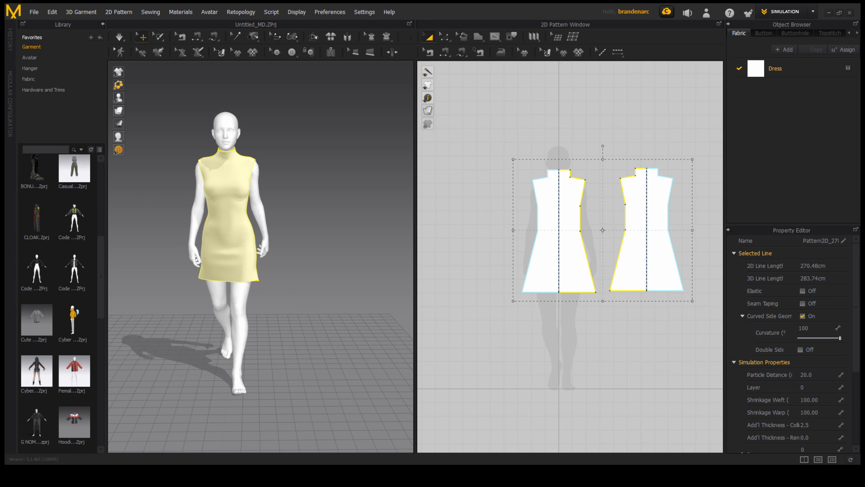
- In Marvelous Designer, run the simulation and pull on the dress fabric to test how it moves on the avatar
scroll(250, 257, up, 3)
right_drag(257, 274, 288, 270)
key(space)
drag(223, 183, 392, 262)
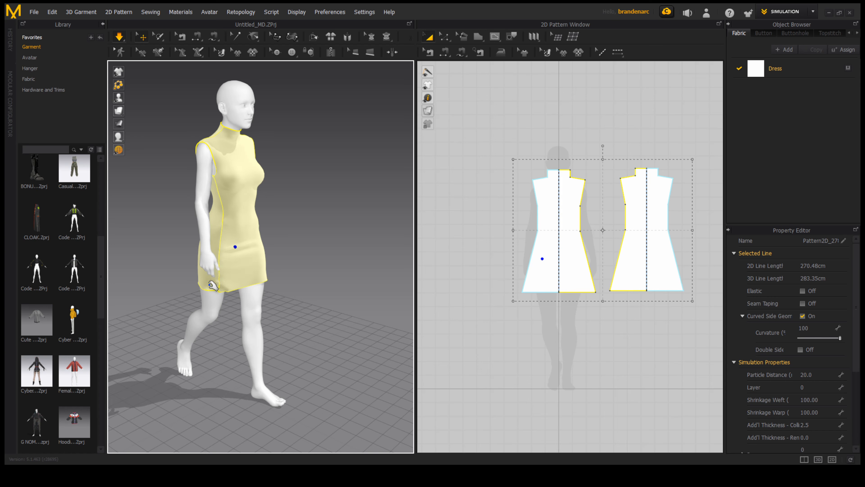
drag(233, 246, 15, 389)
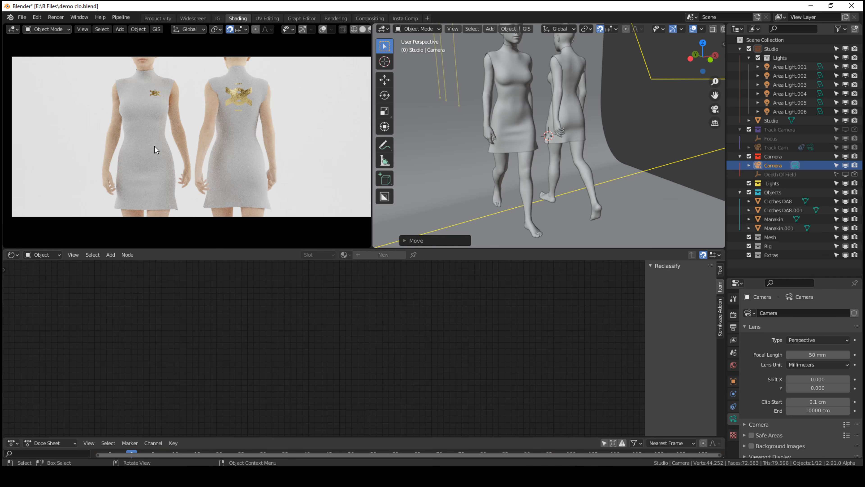
- Back in Blender, enlarge the properties area and add a Subdivision Surface modifier to the back-facing dress, Clothes DA8.001
drag(737, 277, 736, 181)
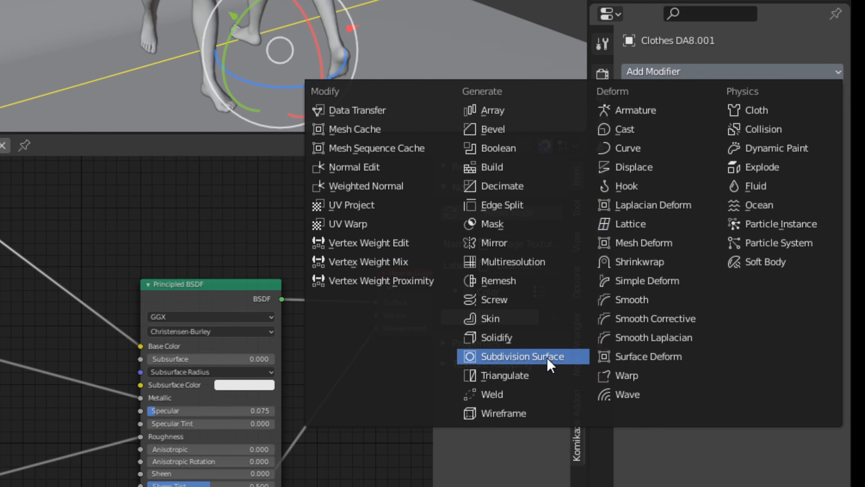
click(548, 363)
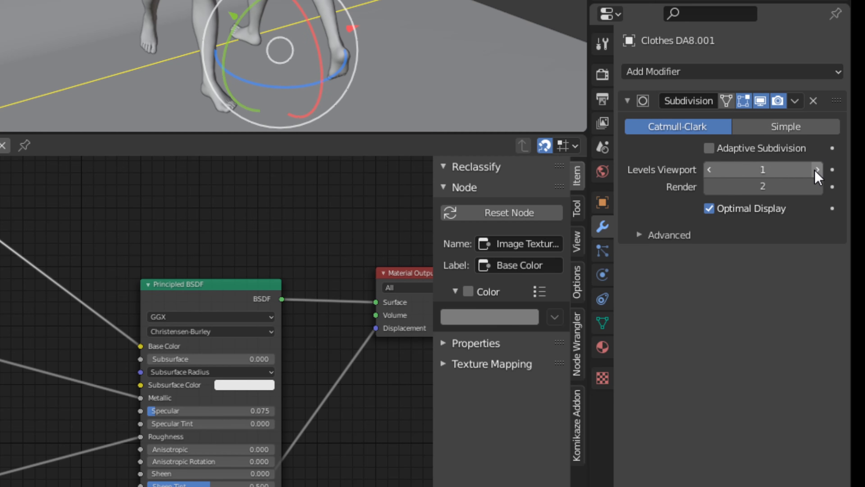
- Replace the back-facing dress's Subdivision Surface modifier with a Solidify modifier, try a thickness of about 9.61 cm, and remove Solidify too
click(813, 101)
click(772, 76)
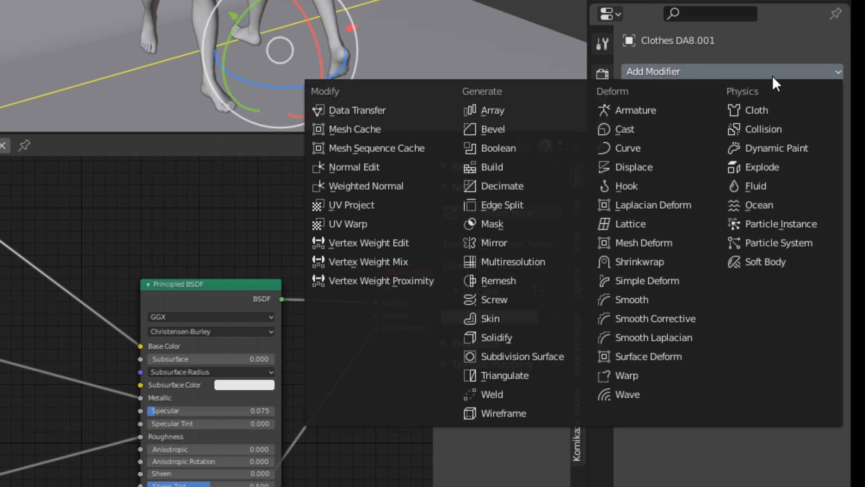
click(516, 336)
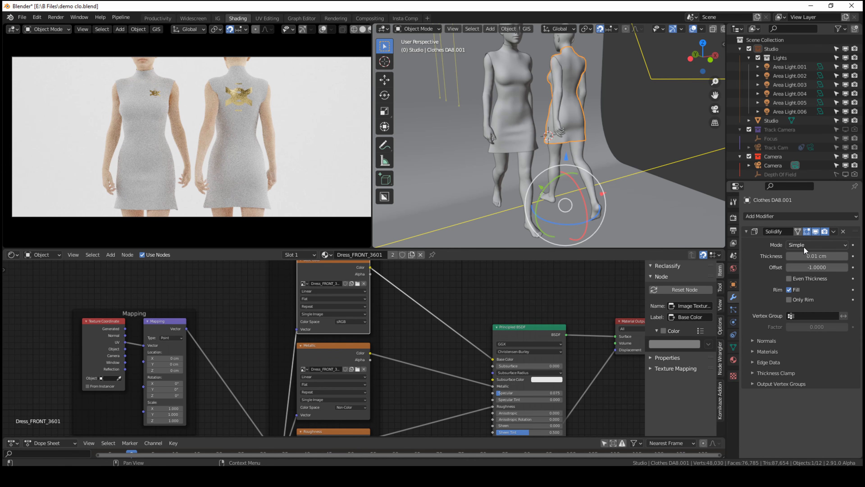
drag(804, 253, 819, 253)
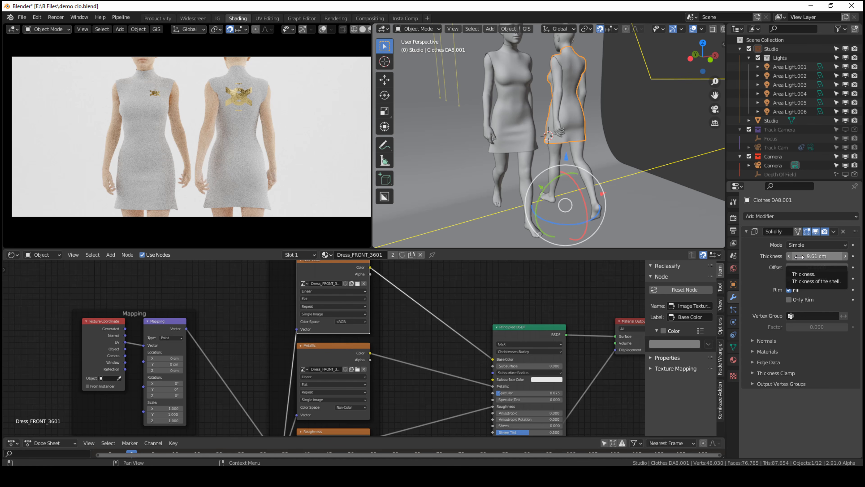
click(843, 232)
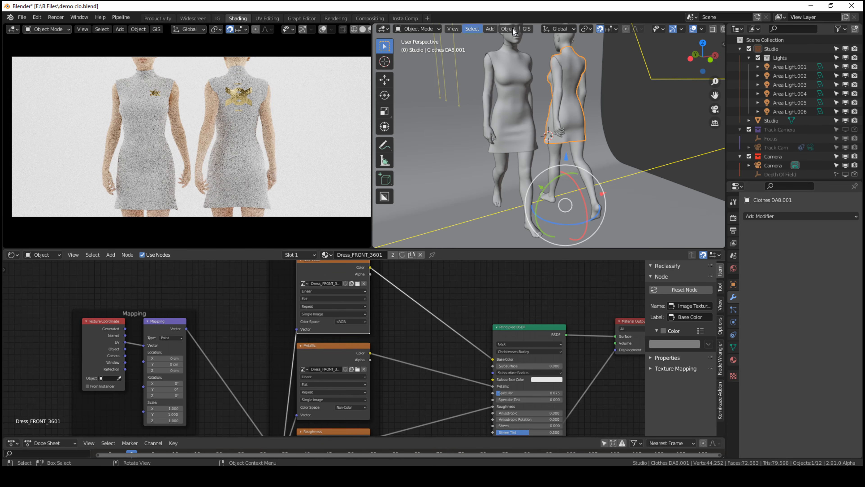
- Hide both mannequins, Manakin and Manakin.001, in the viewport and select the front-facing dress, Clothes DA8
shift+click(560, 48)
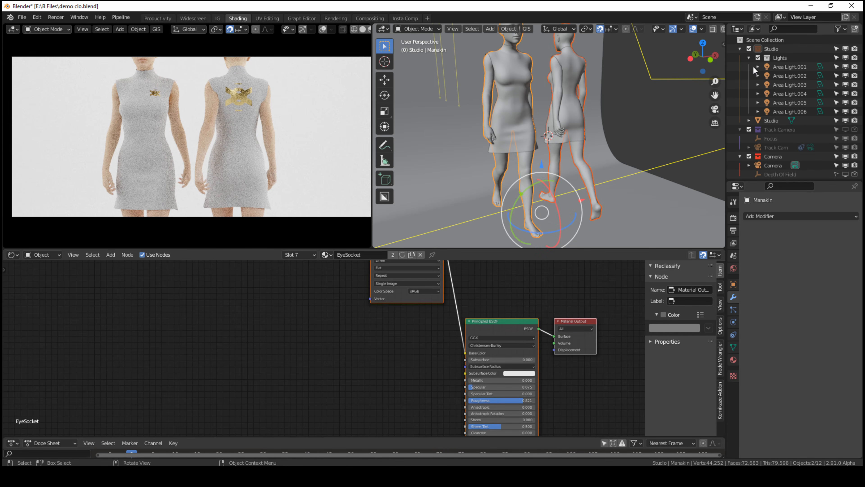
scroll(780, 119, down, 5)
drag(846, 136, 848, 148)
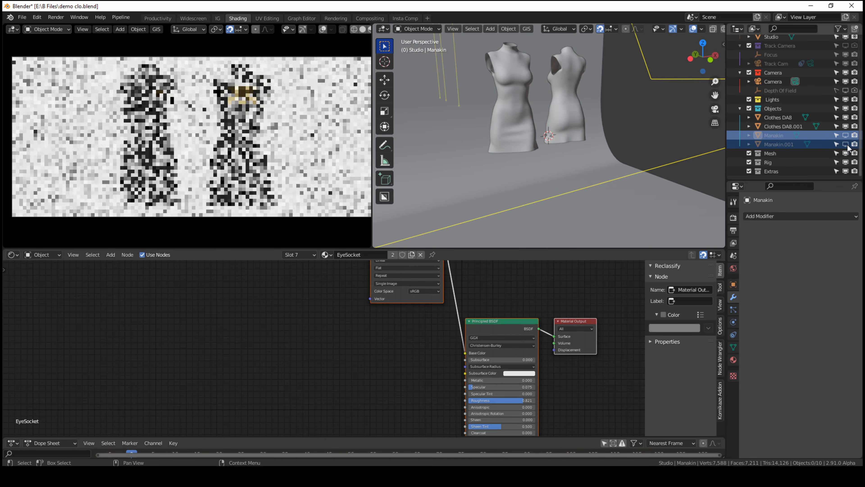
click(779, 117)
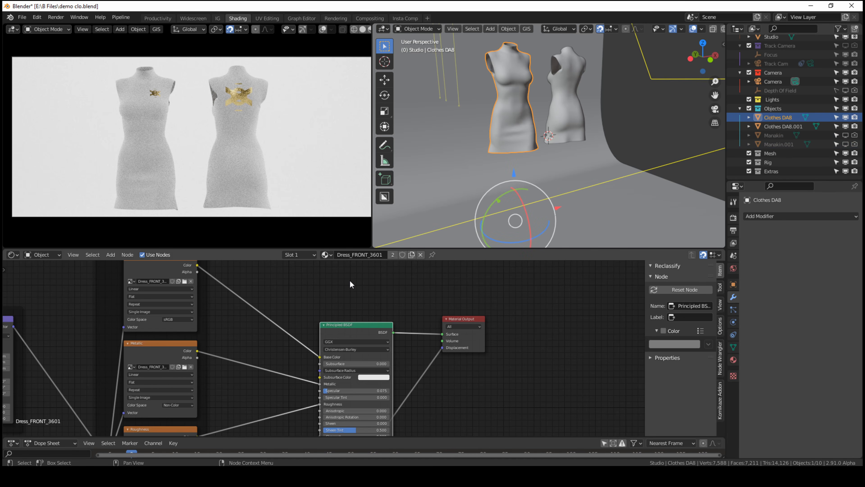